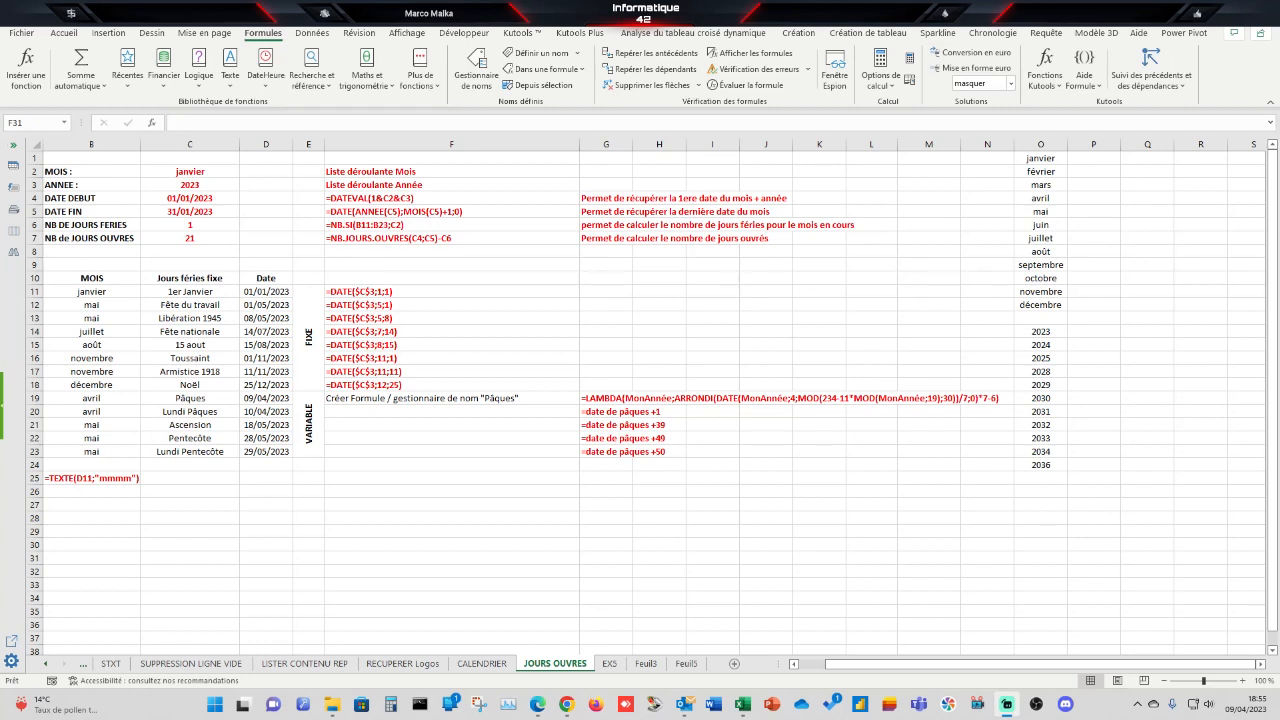
Step: Examine the month, year, start date and public holiday count cells in C2:C6 of the JOURS OUVRES sheet
click(214, 172)
click(212, 186)
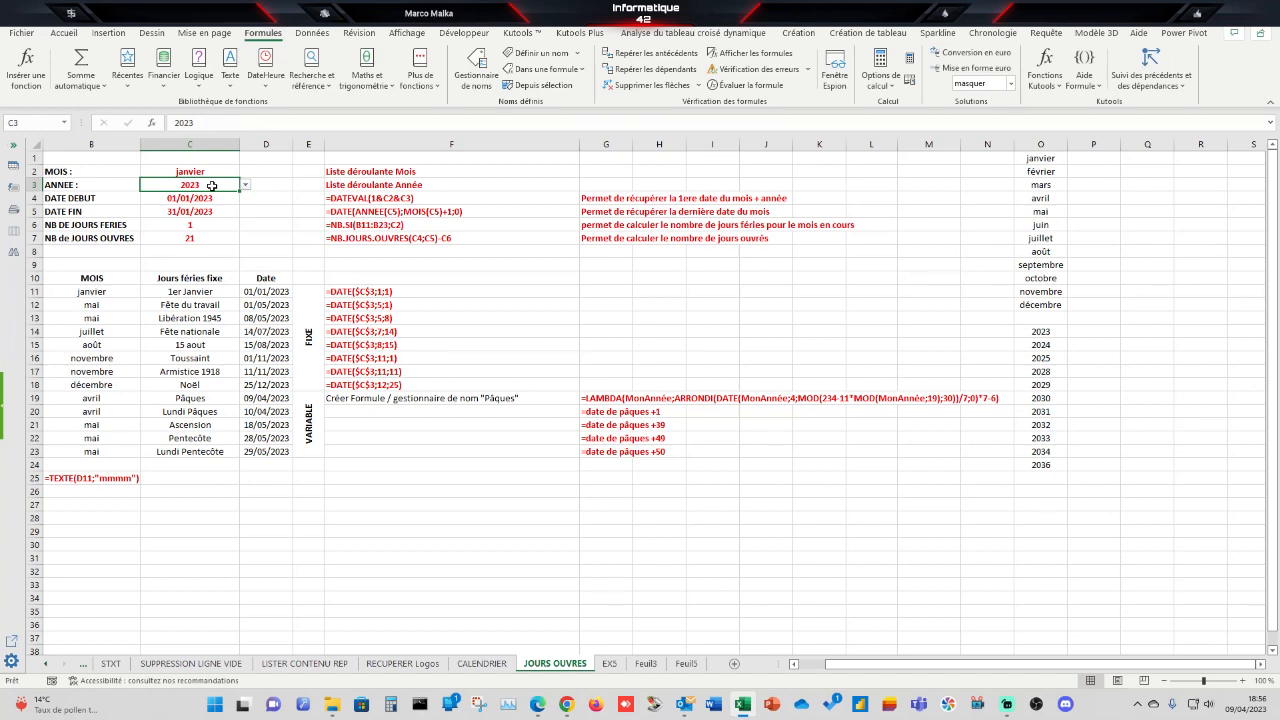
click(206, 198)
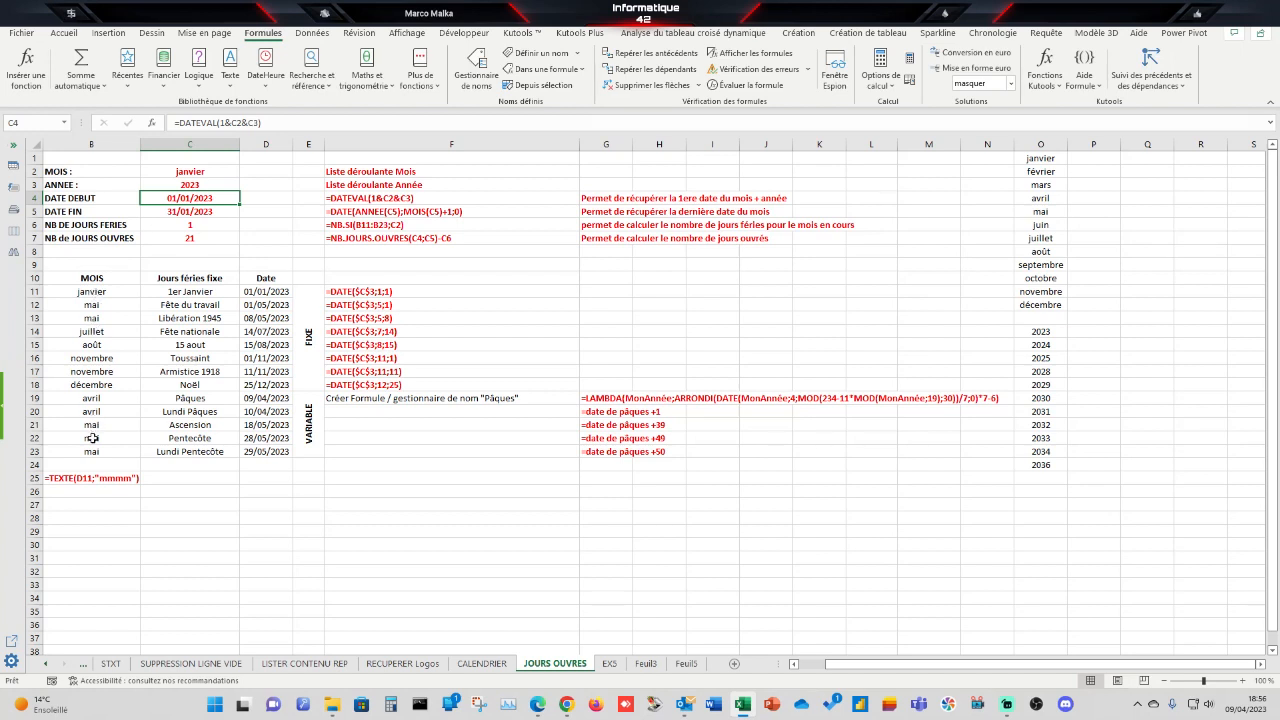
click(195, 226)
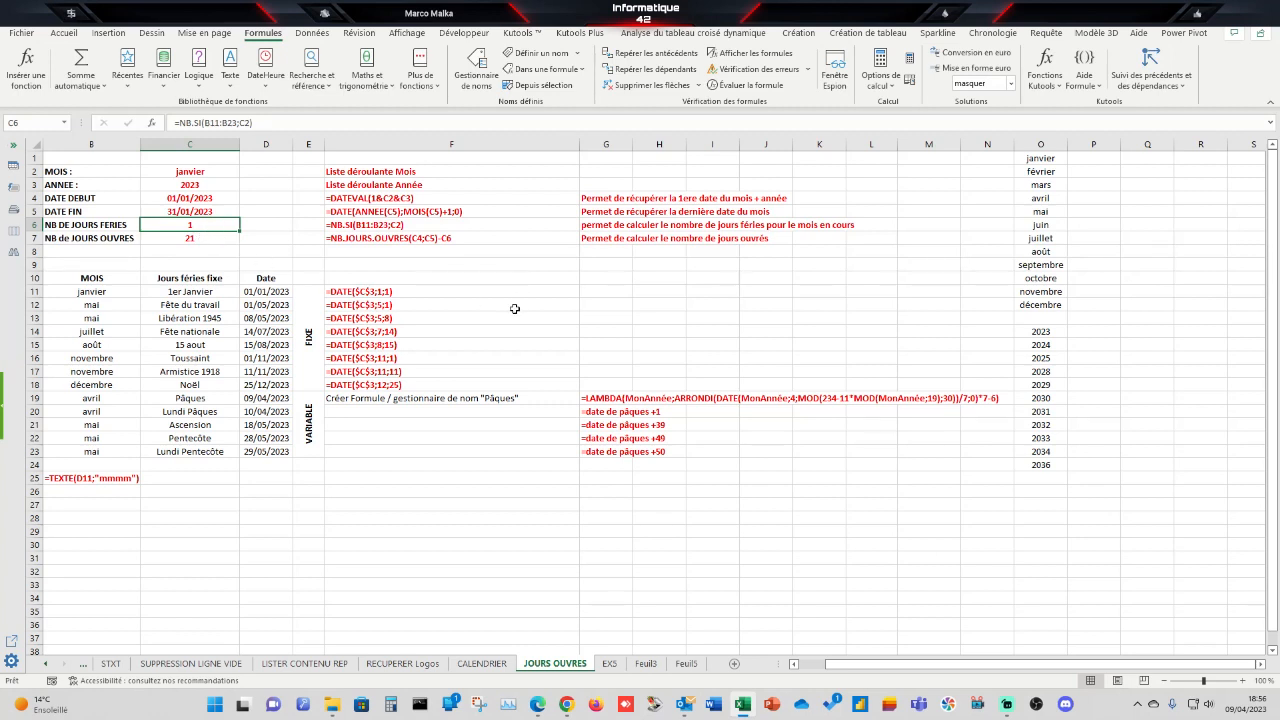
Step: Set the month in C2 of the JOURS OUVRES sheet to avril
click(212, 173)
click(245, 172)
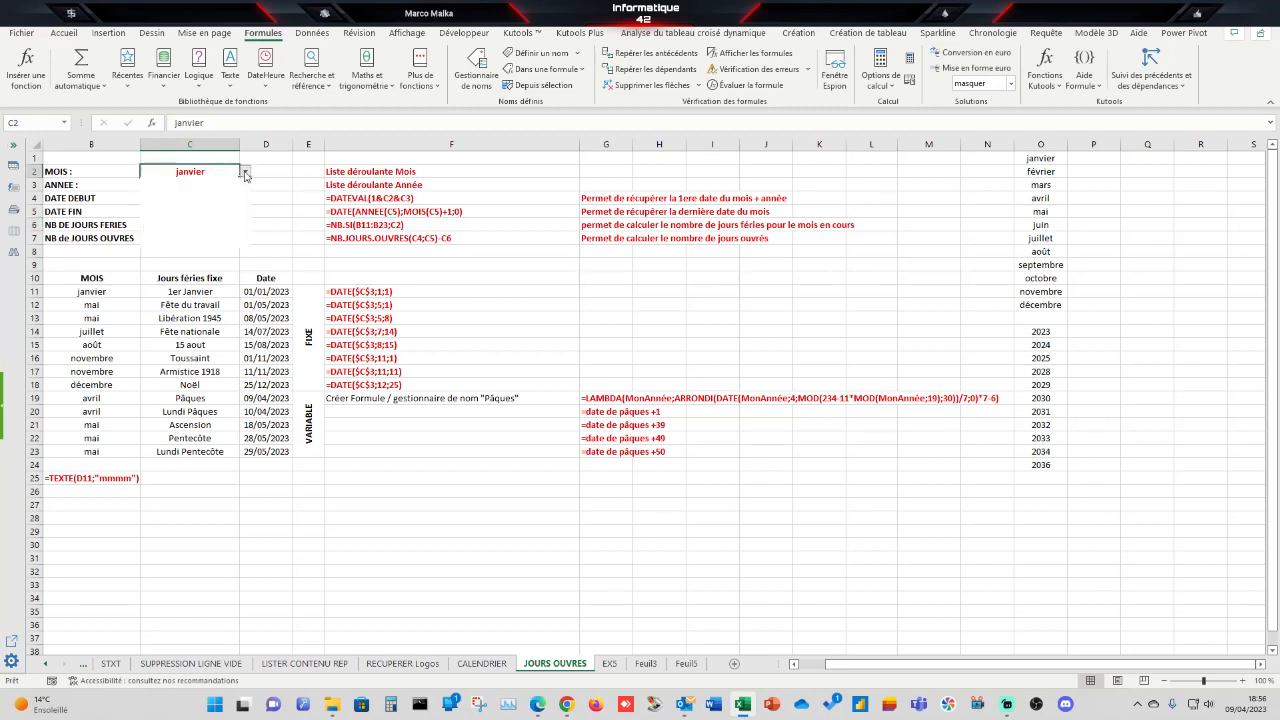
click(195, 209)
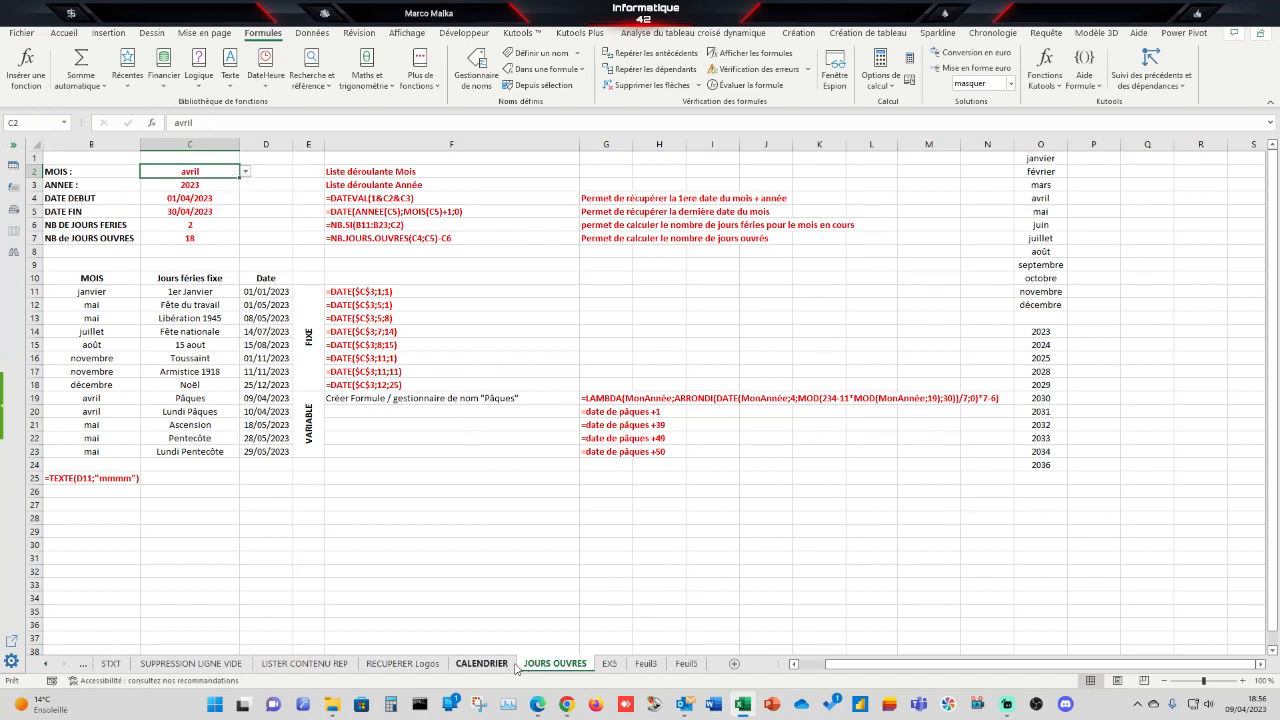
Step: Switch to the EX5 sheet and look over the unfilled table in B2:E23 and the month and year lists in column O
click(615, 668)
click(446, 518)
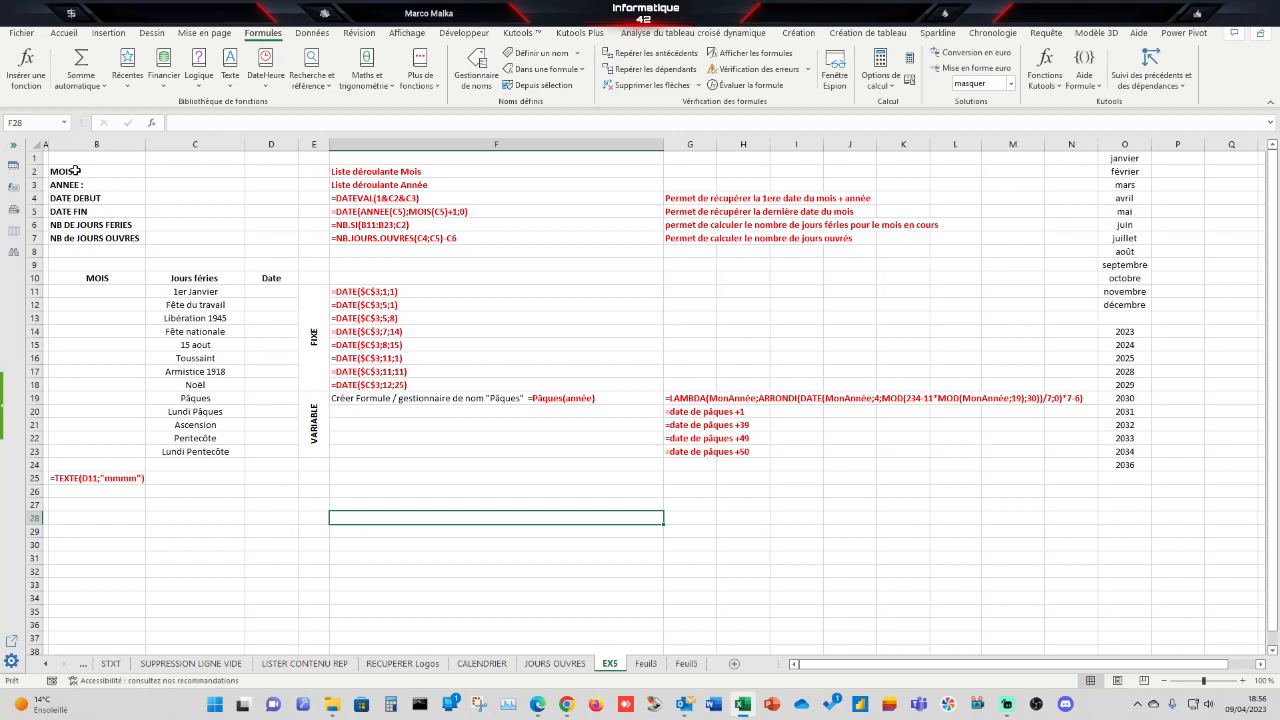
drag(75, 171, 323, 453)
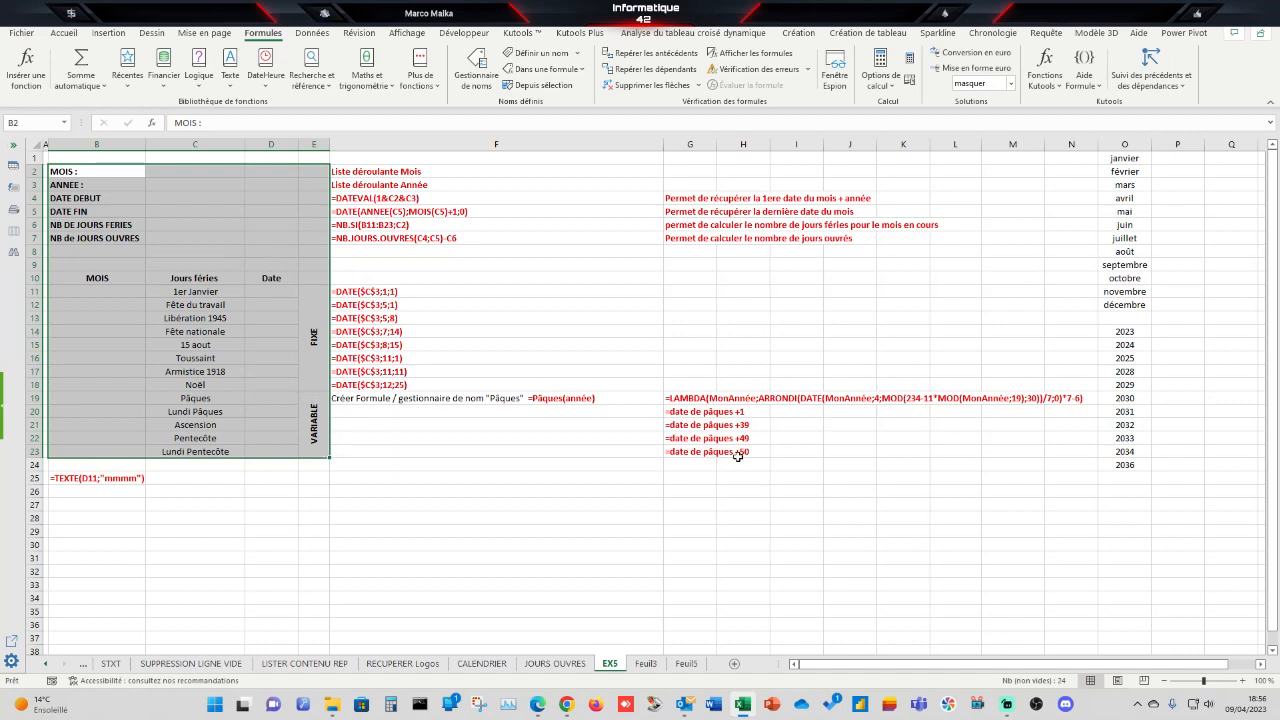
drag(1145, 162, 1158, 478)
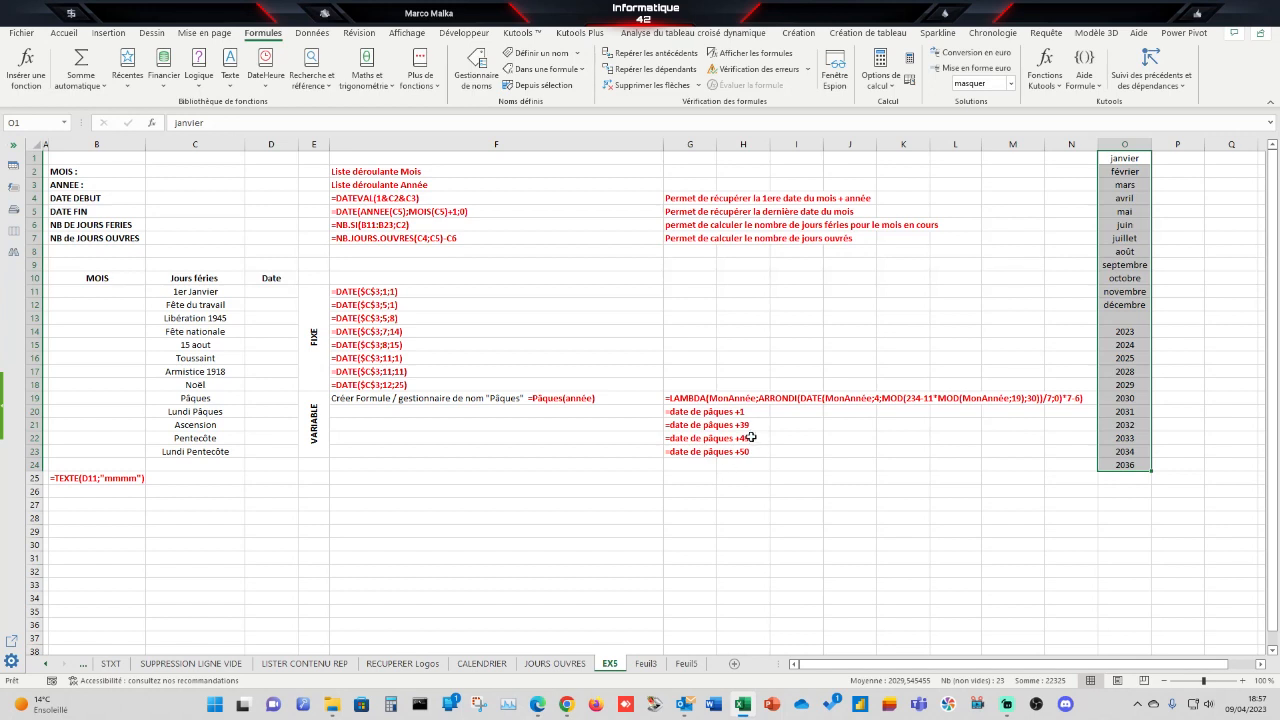
click(459, 500)
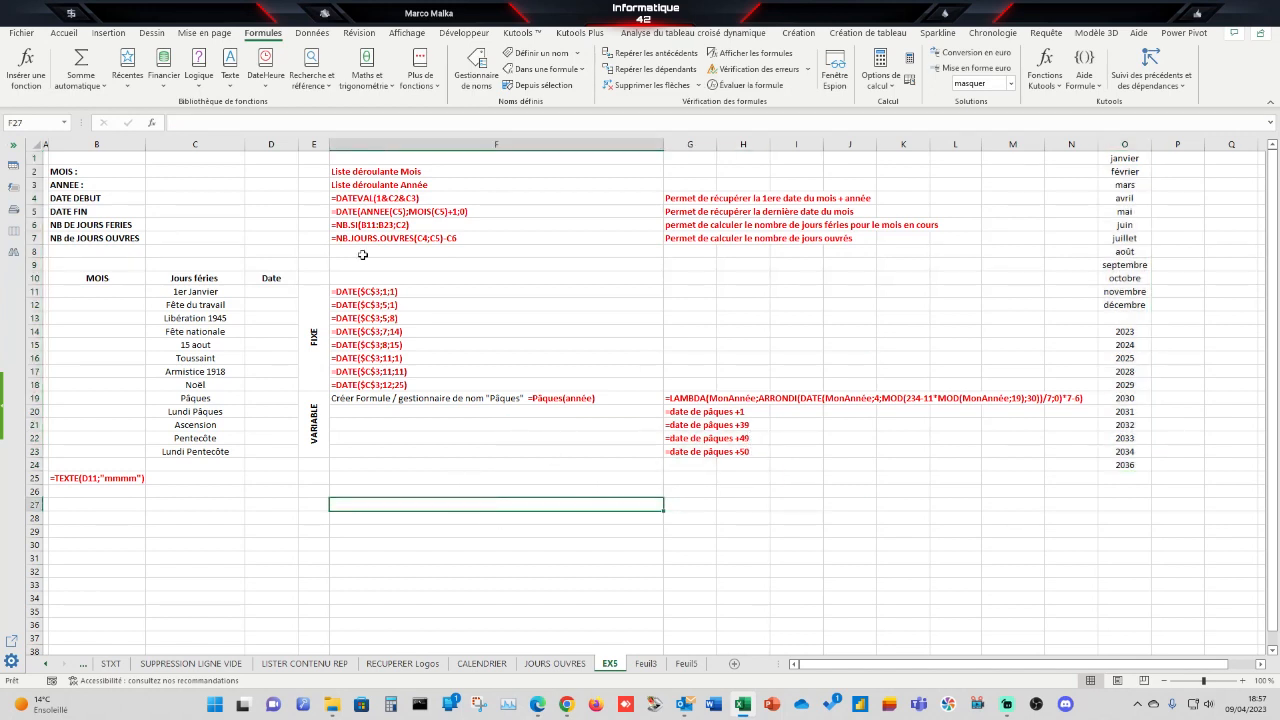
Step: Choose janvier as the month in C2 of the EX5 sheet
click(206, 176)
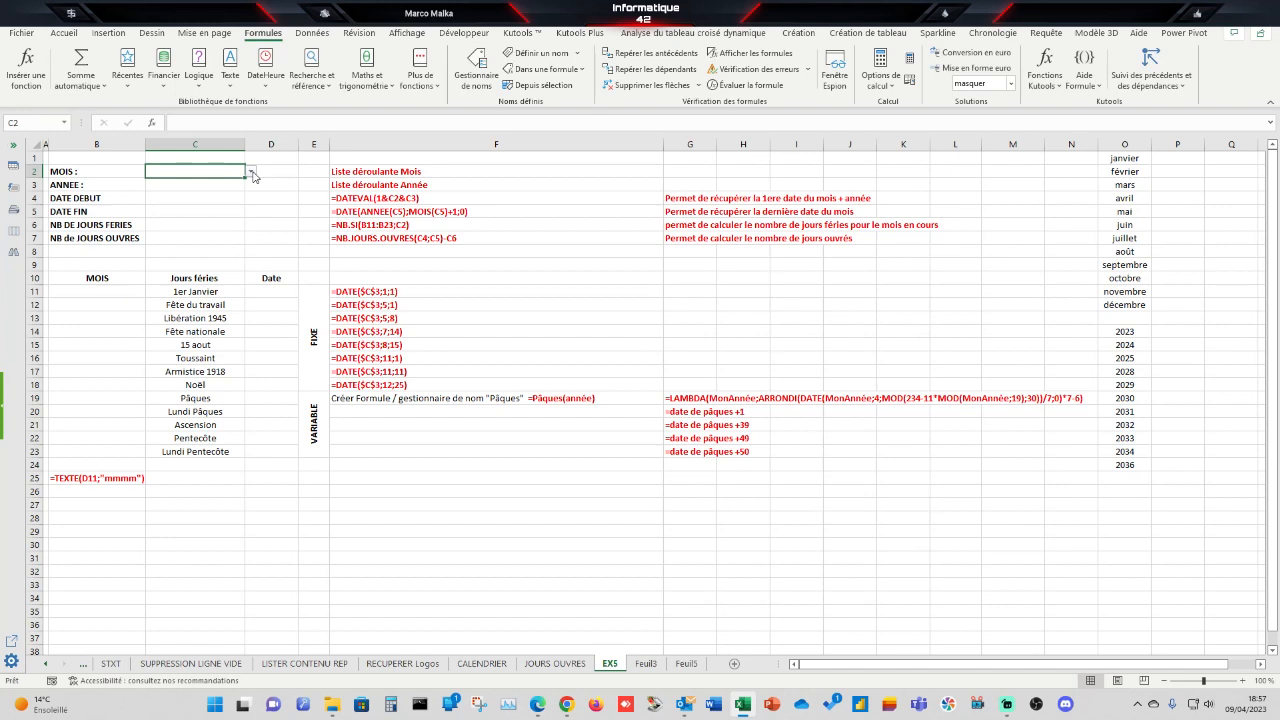
click(252, 173)
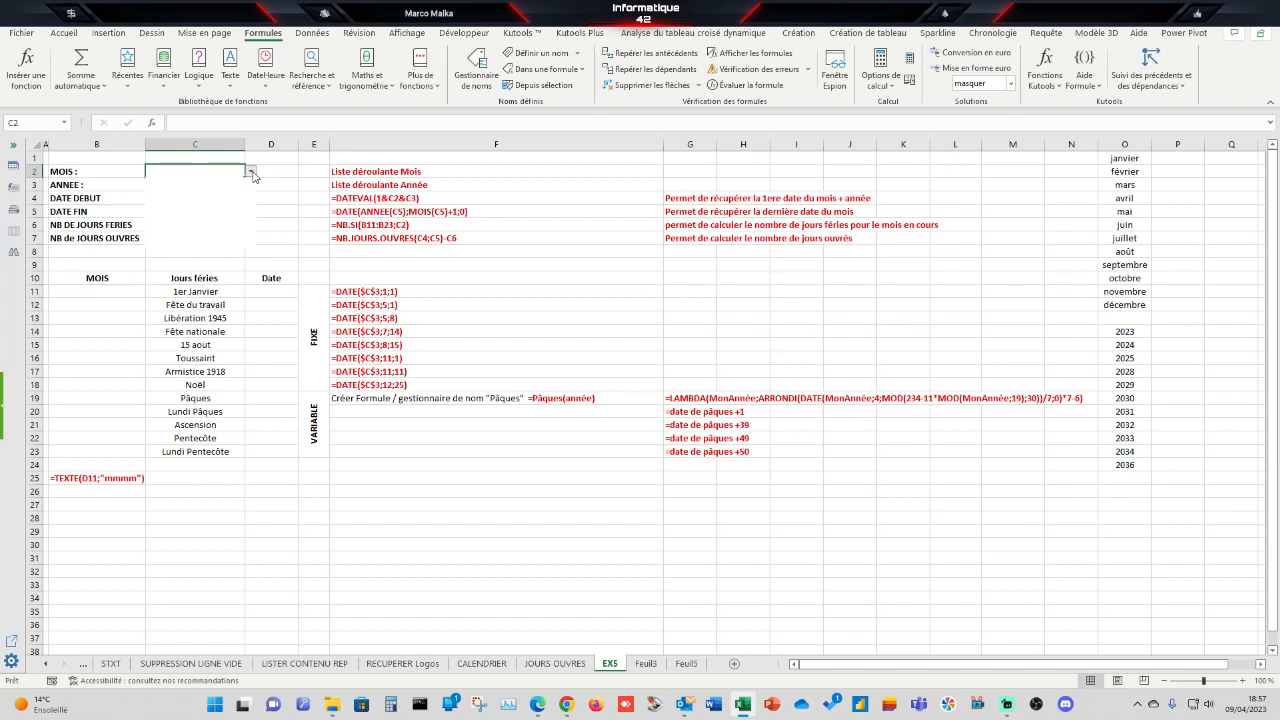
click(182, 197)
click(251, 173)
click(184, 186)
click(252, 173)
drag(252, 204, 251, 189)
Step: Choose 2023 as the year in C3
click(205, 185)
click(253, 182)
click(232, 184)
click(252, 184)
click(174, 197)
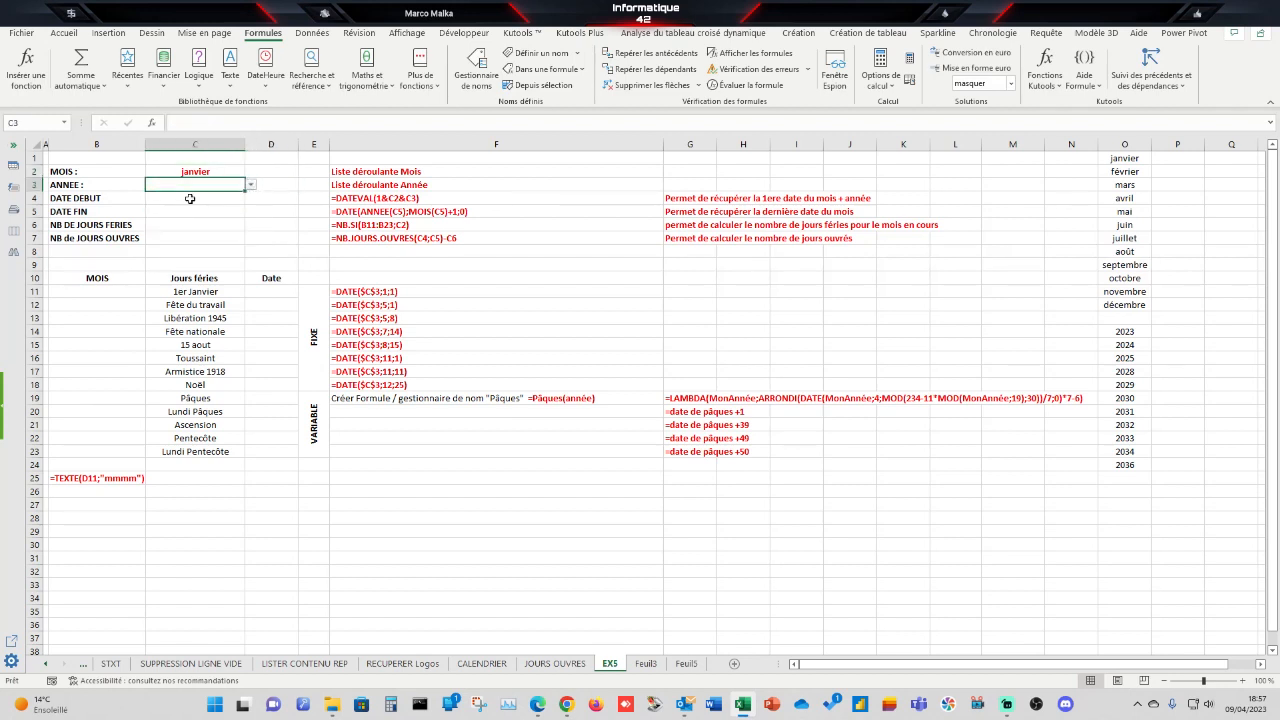
click(187, 200)
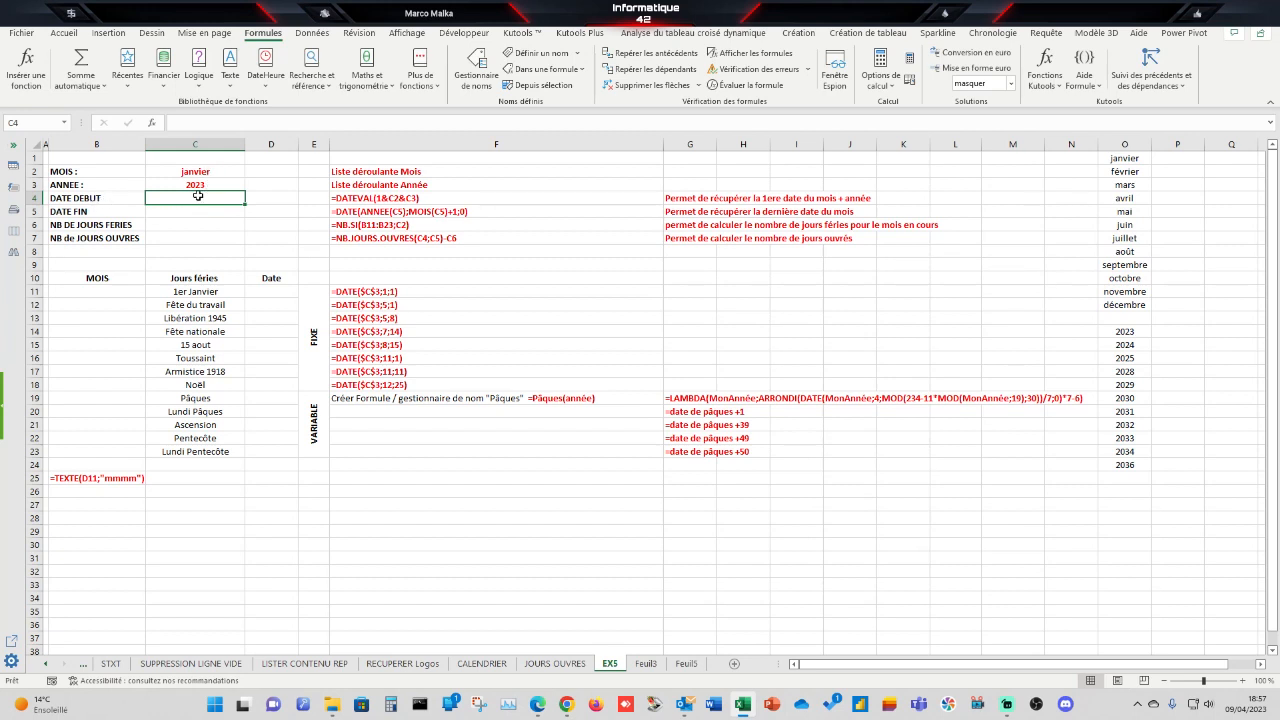
Step: Calculate the month's start date in C4 with the formula =DATEVAL(1&C2&C3)
text(=)
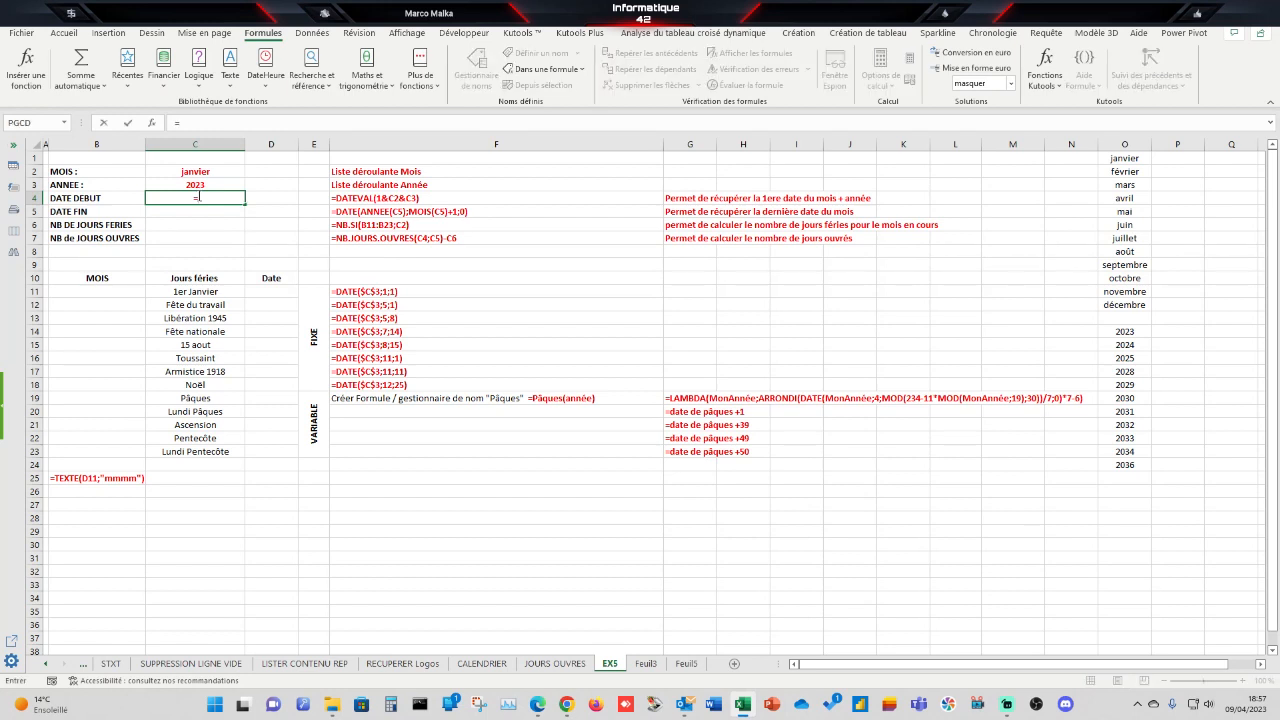
text(datev)
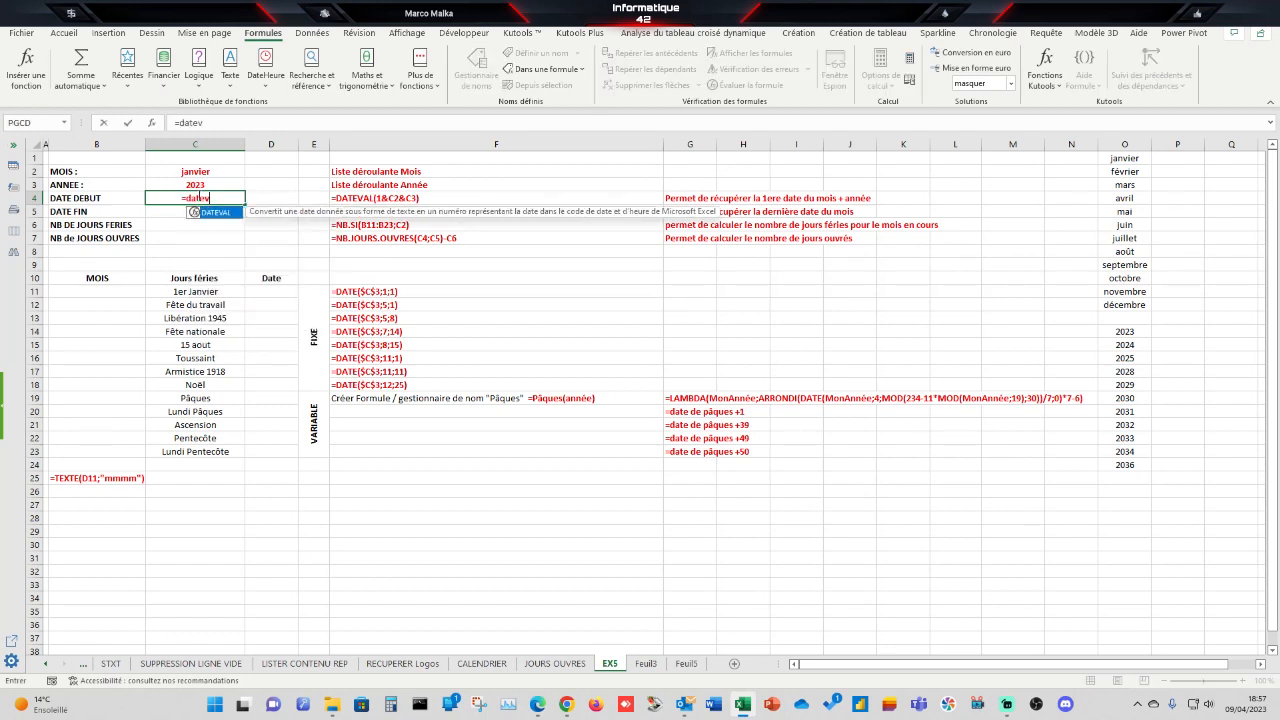
text(al(1&)
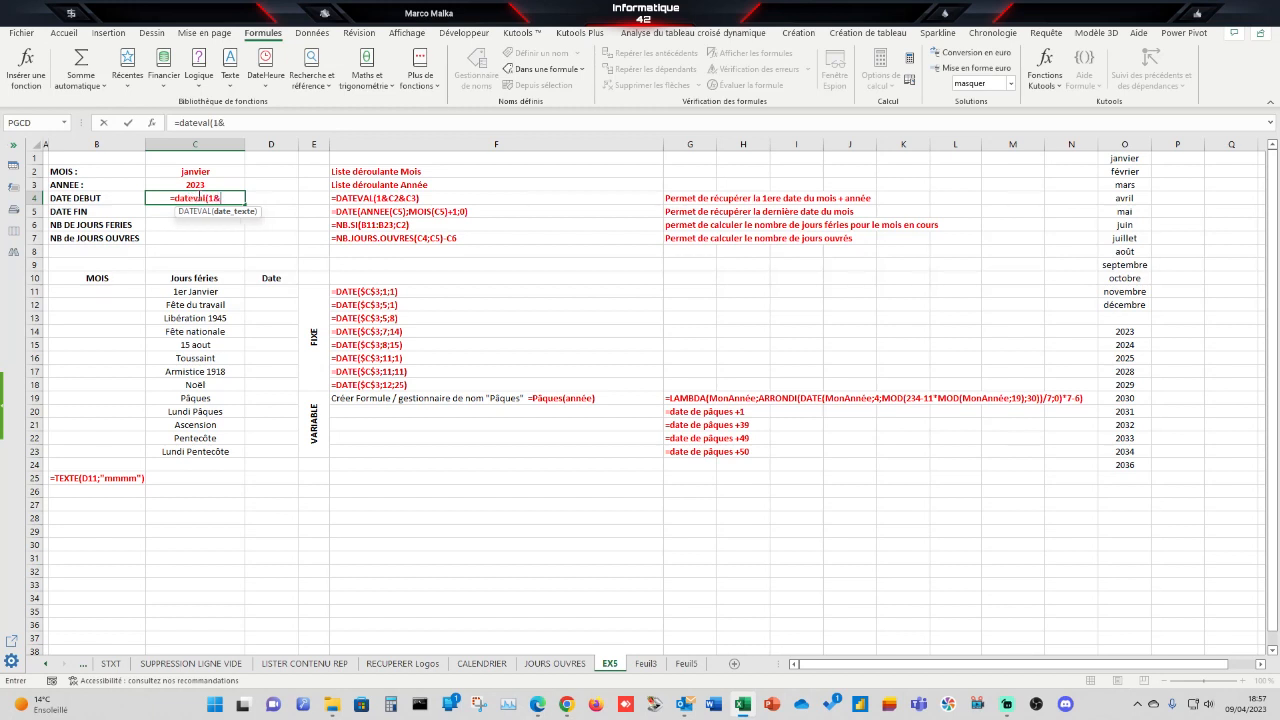
click(201, 172)
text(&)
click(203, 186)
text())
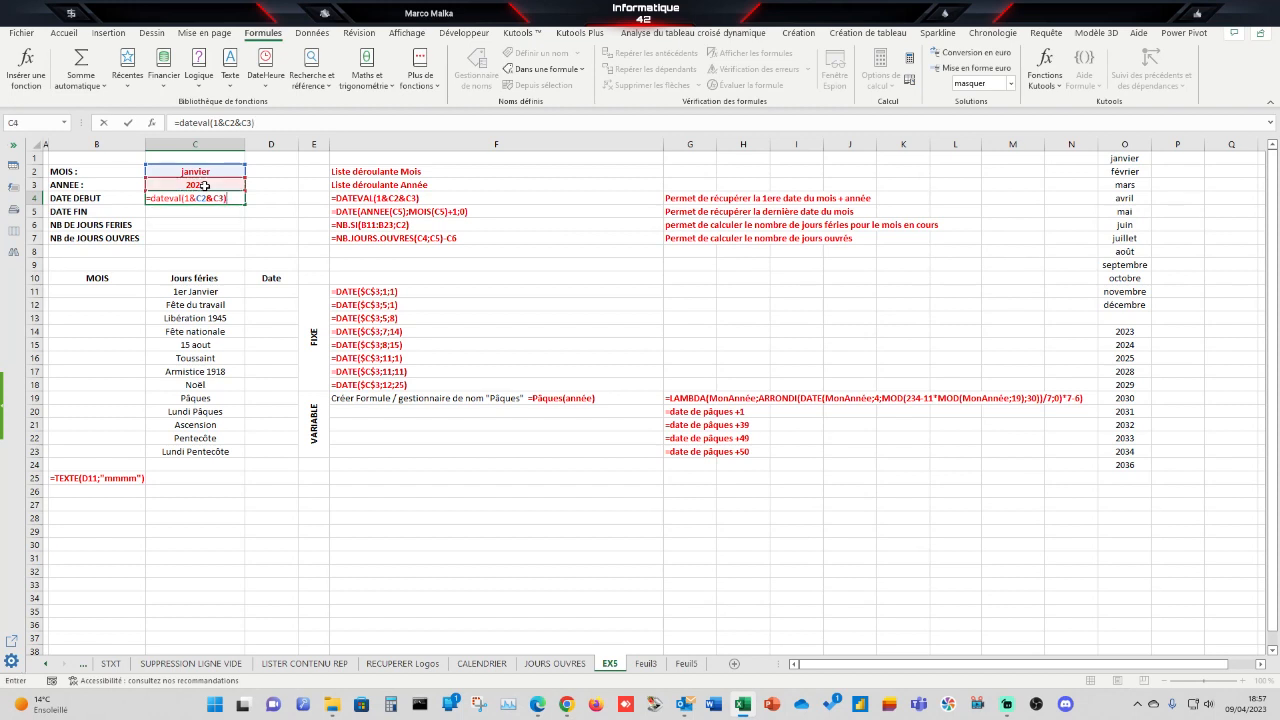
key(Return)
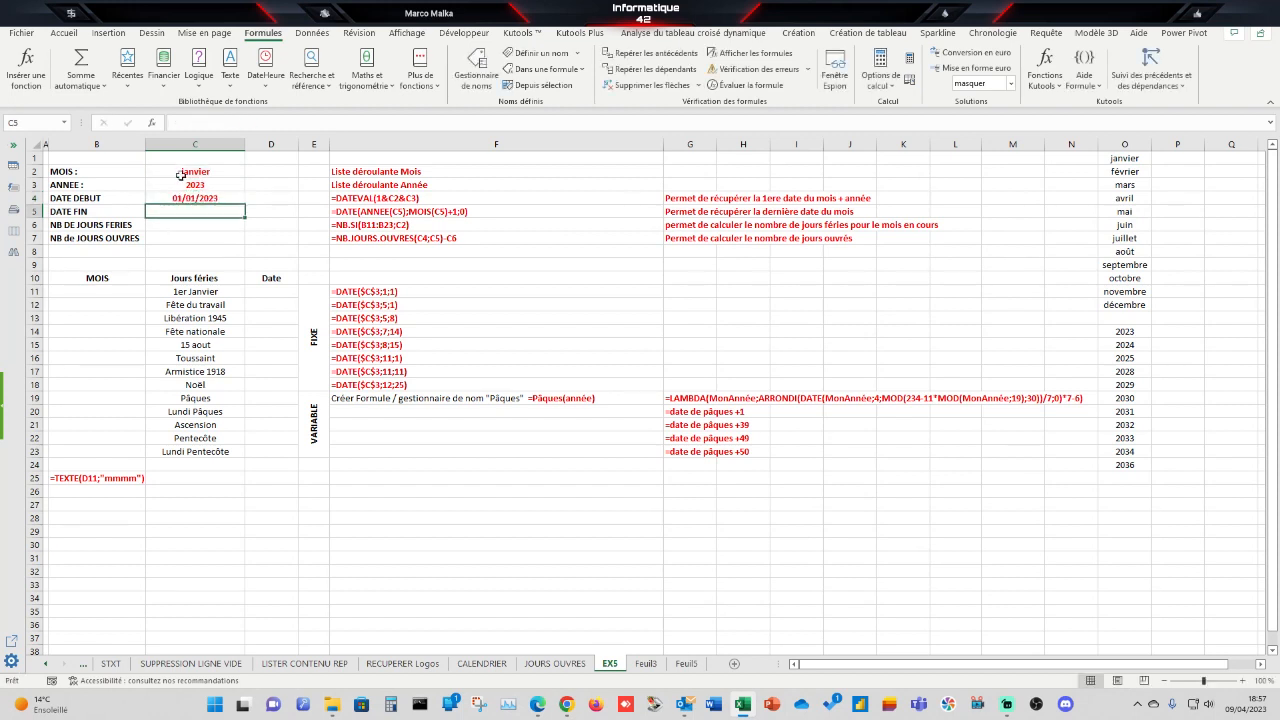
click(192, 198)
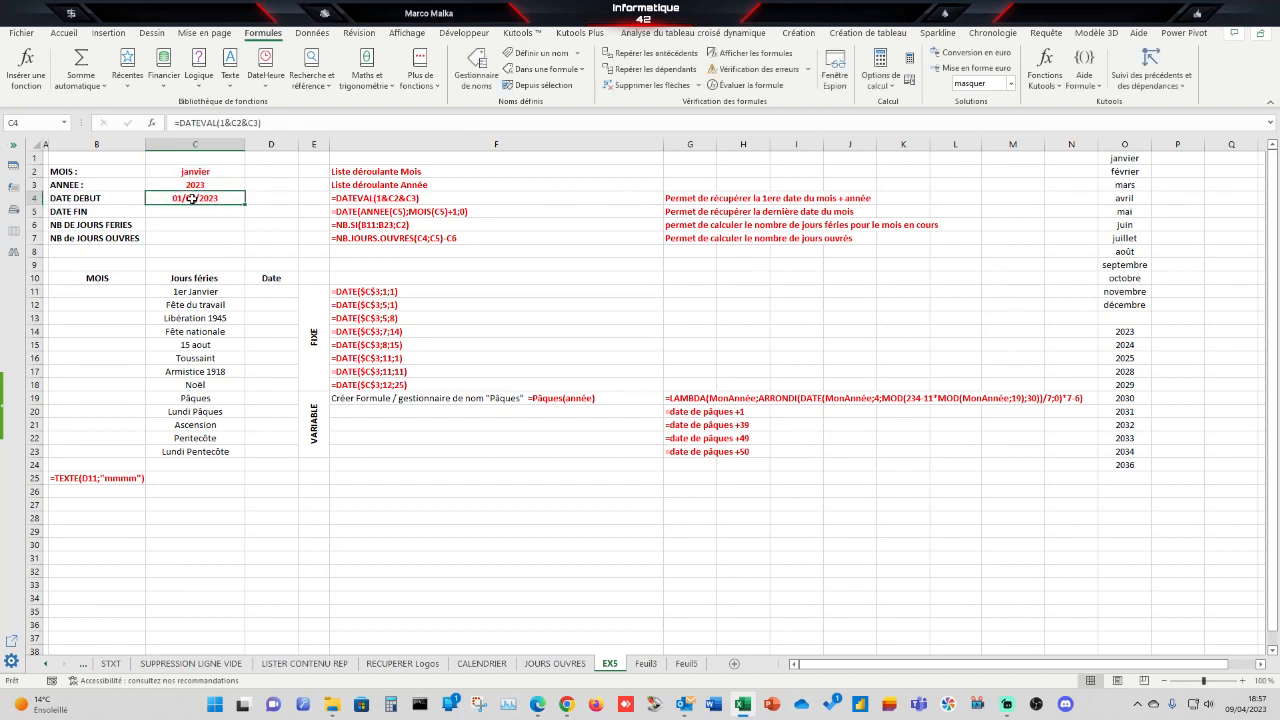
Step: Calculate the month's end date in C5 with the formula =DATE(ANNEE(C4);MOIS(C4)+1;0)
click(188, 213)
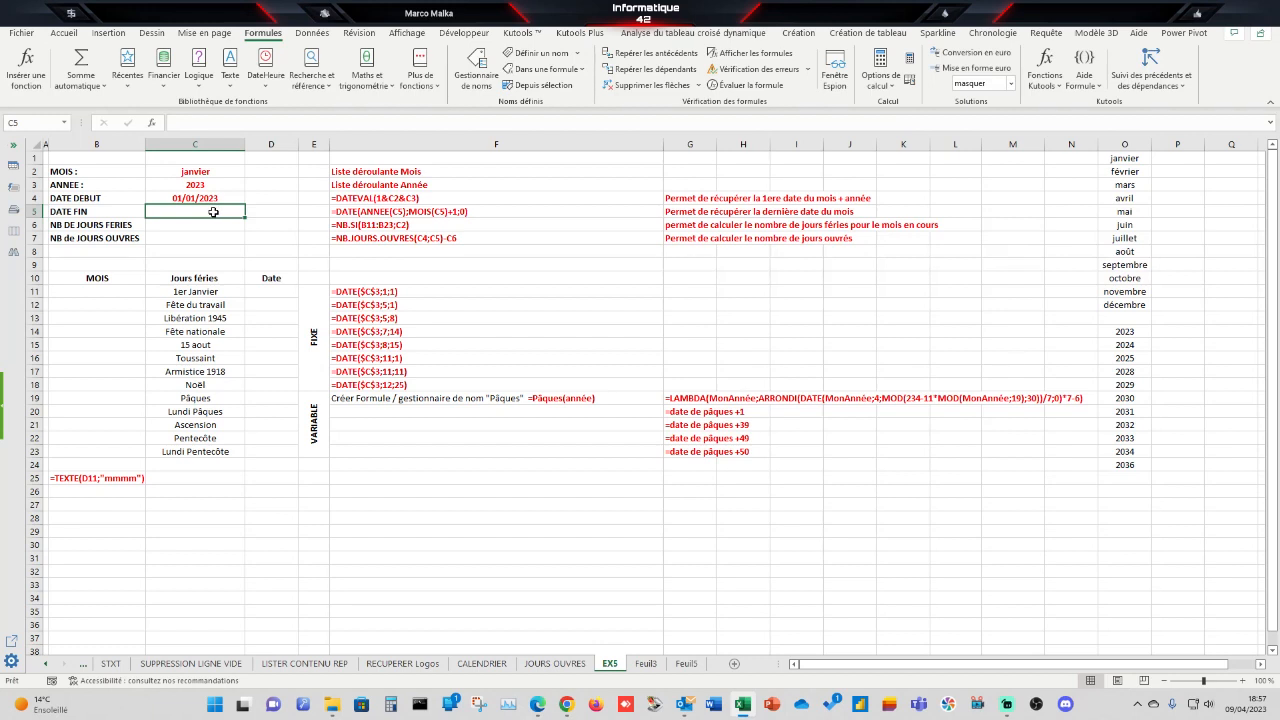
text(=date)
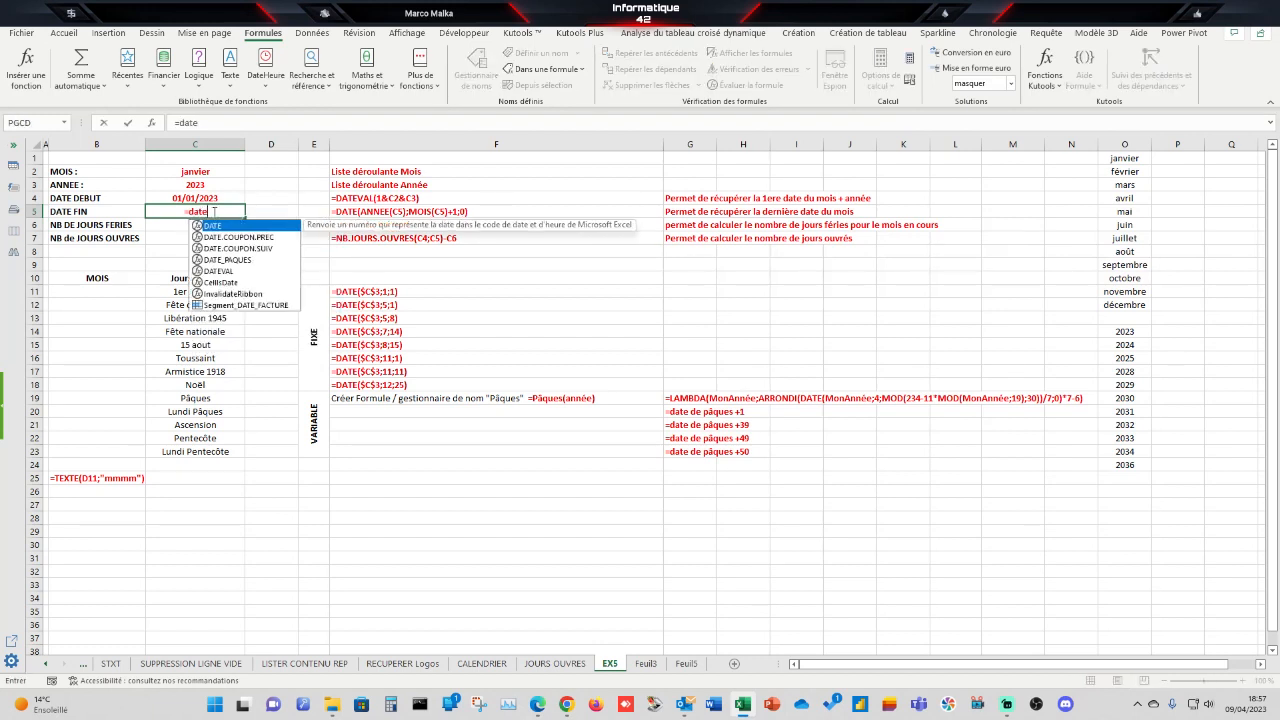
text(()
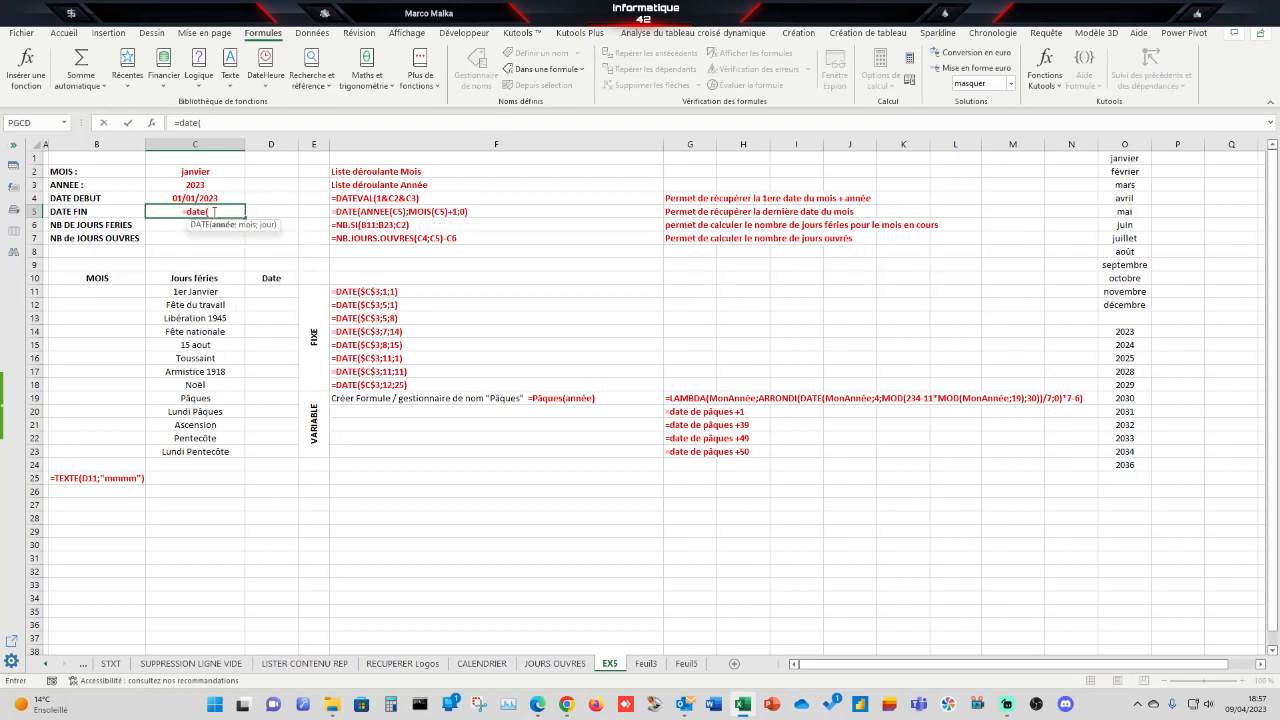
text(ANNEE)
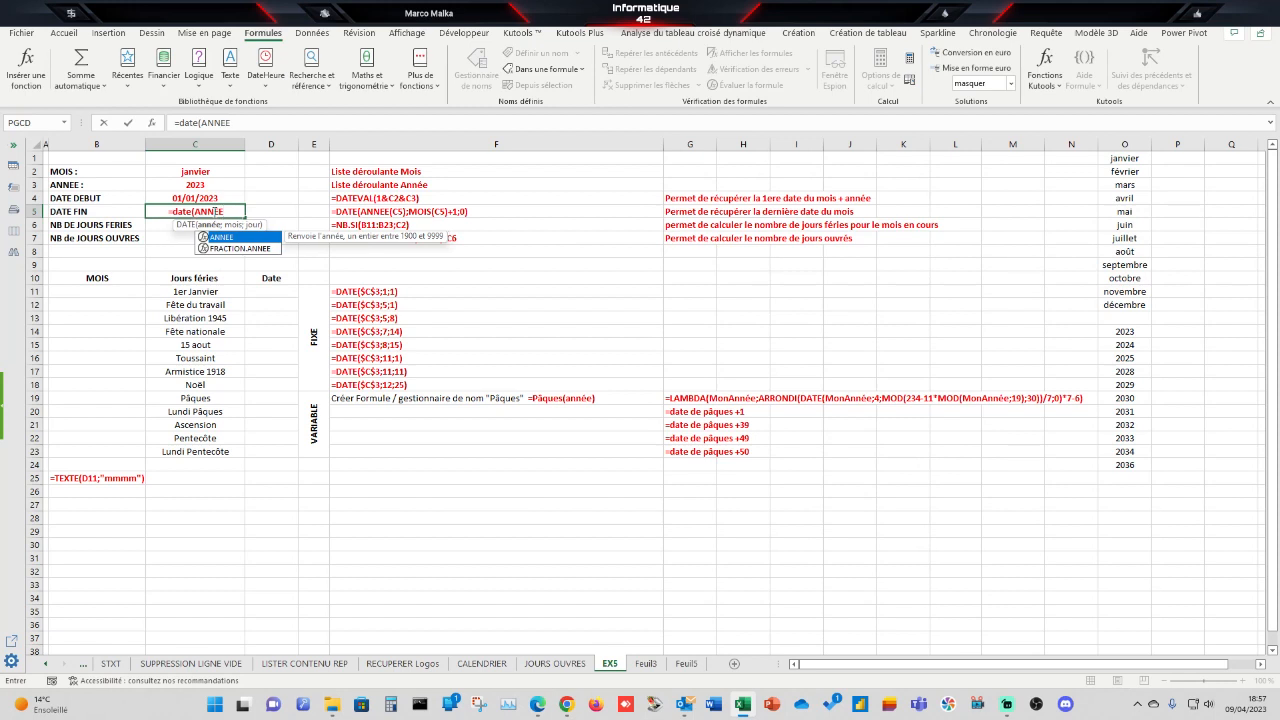
text(()
click(213, 196)
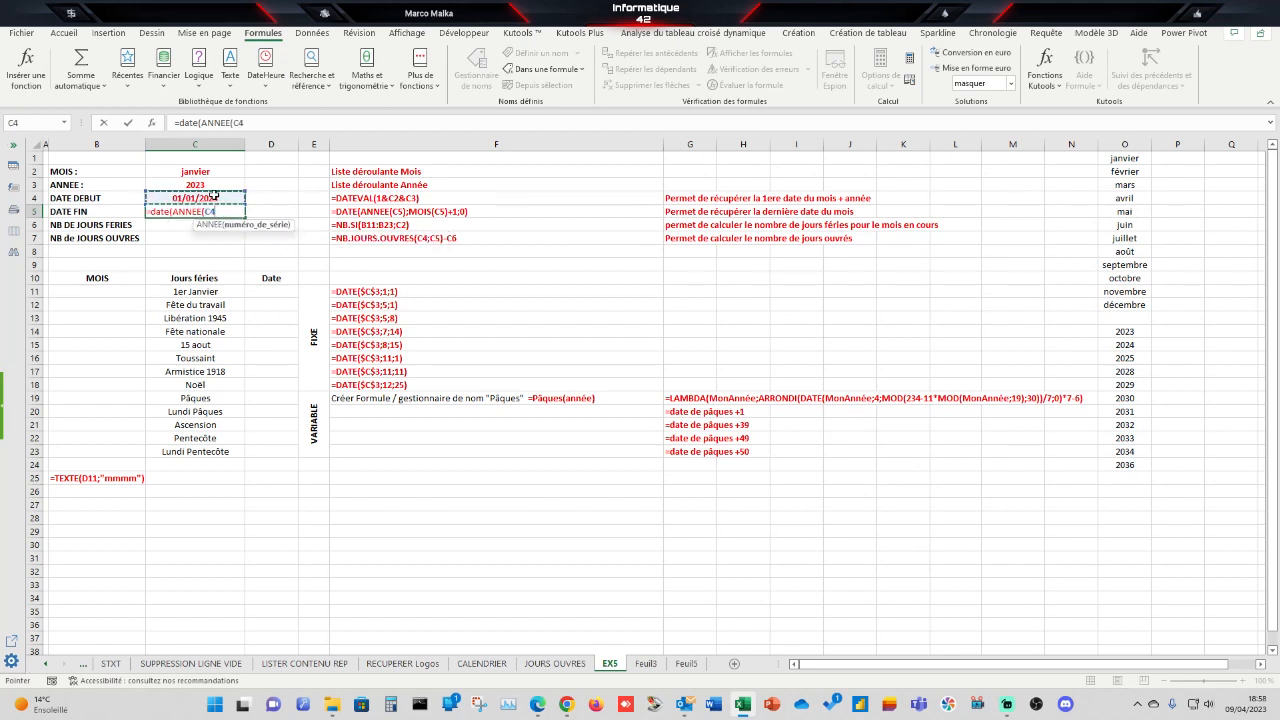
text())
text(;MOIS)
text(()
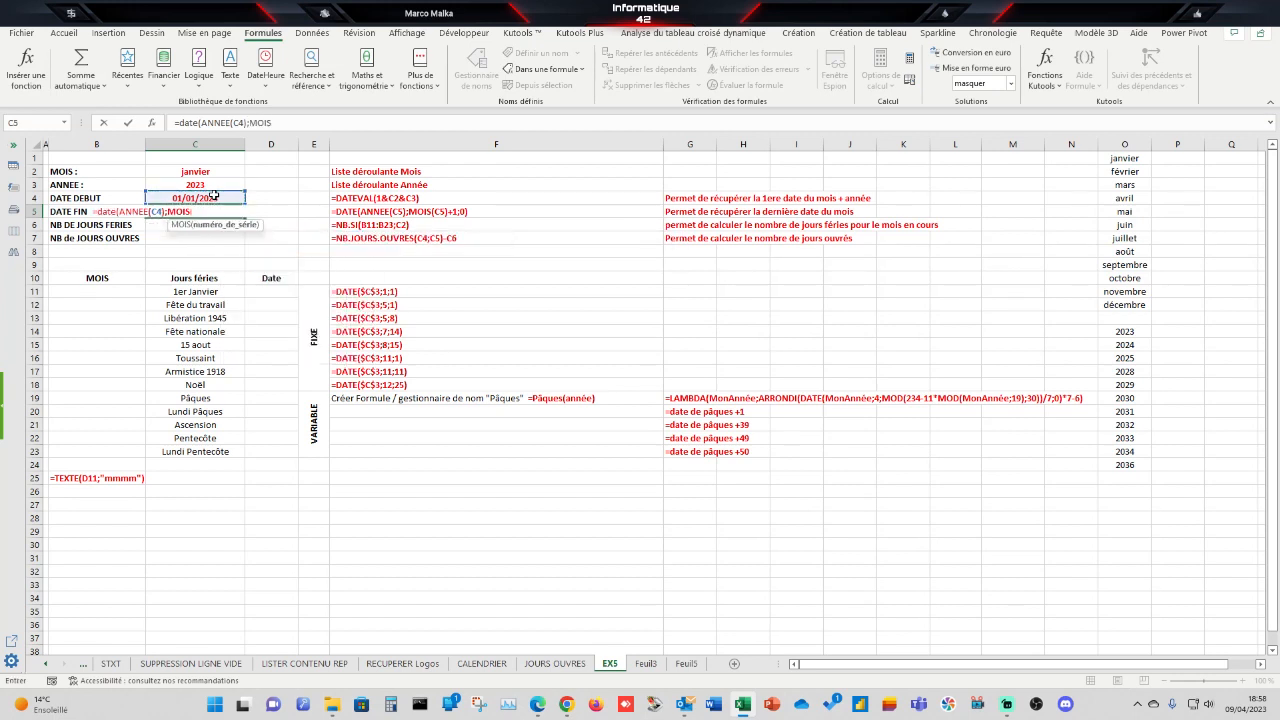
click(214, 196)
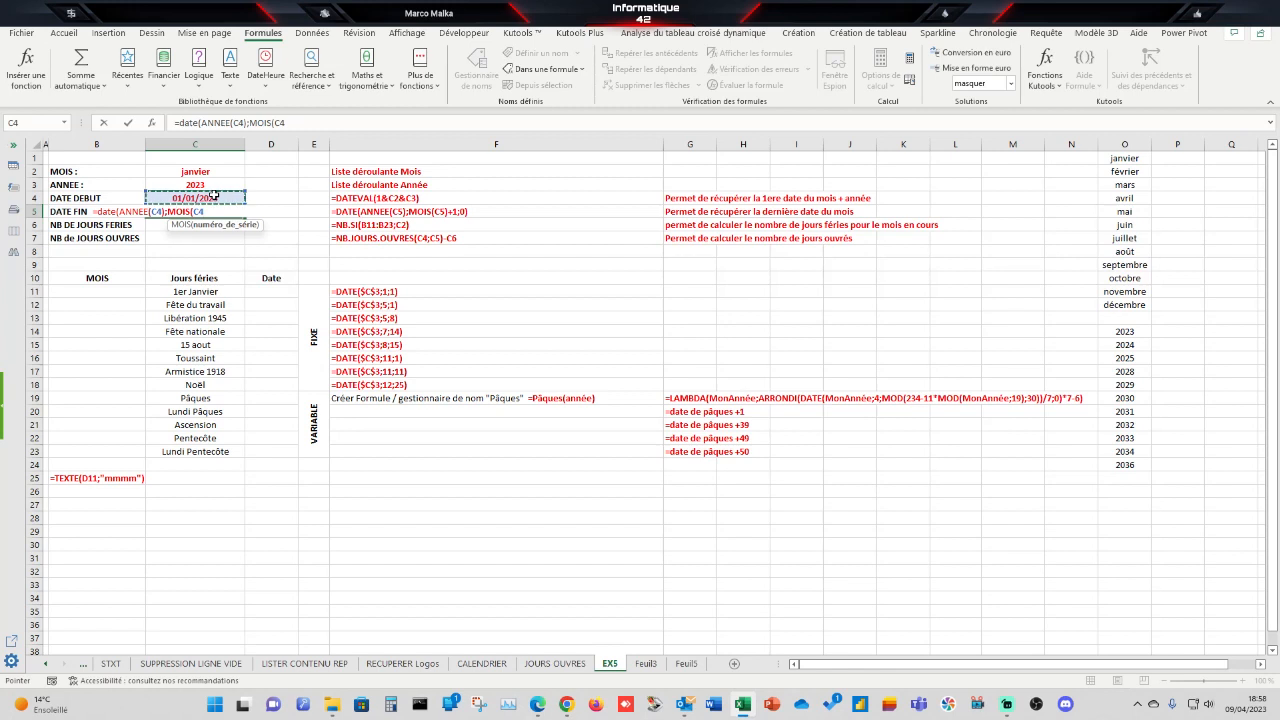
text()+)
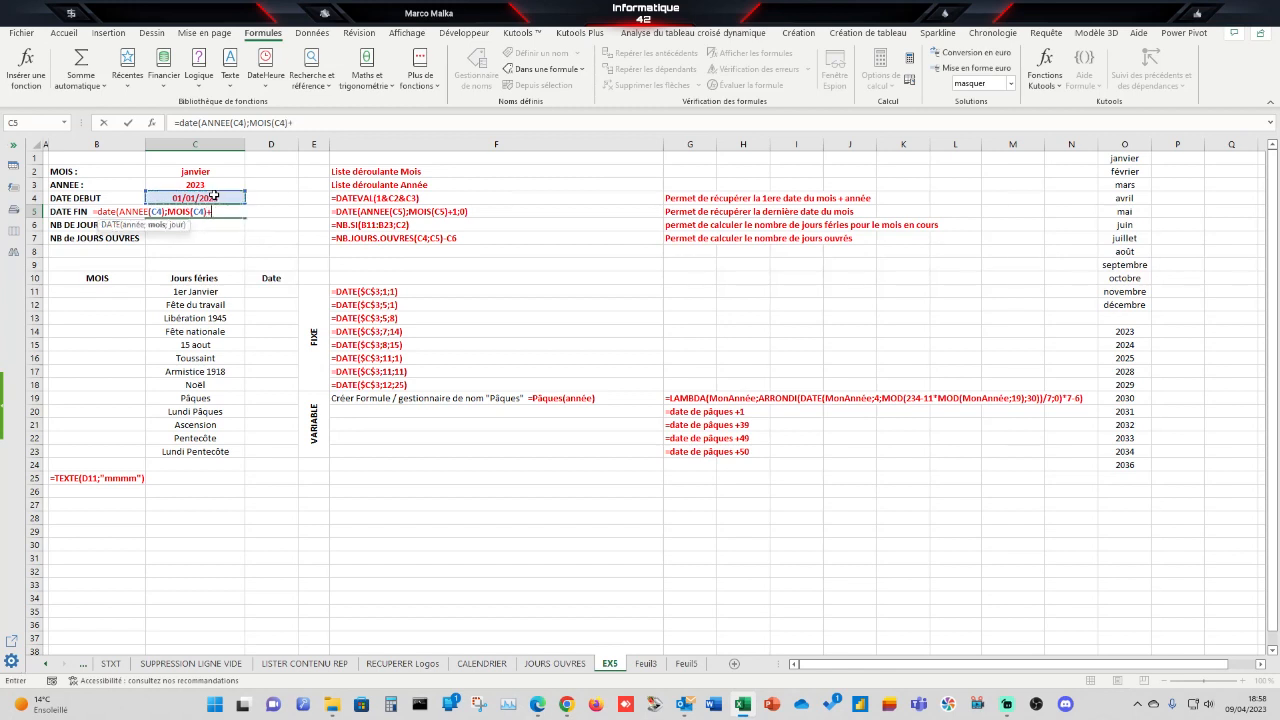
text(1;0))
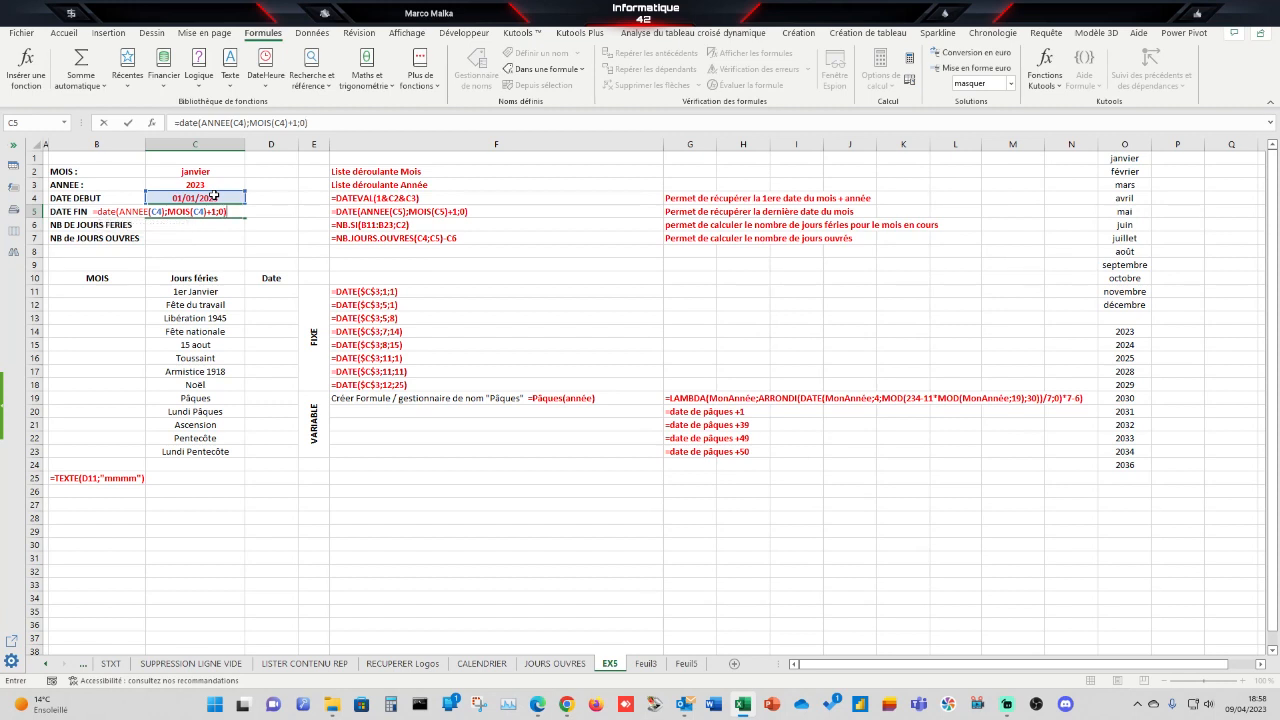
key(Return)
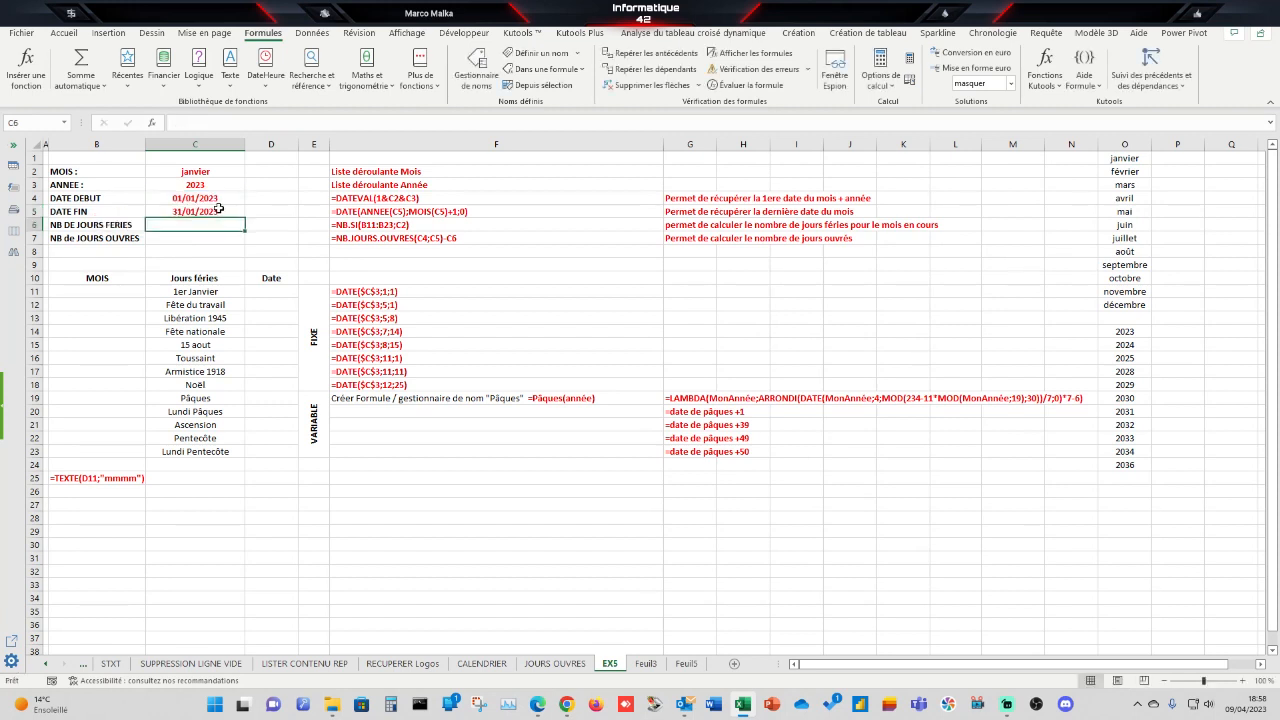
click(222, 211)
click(212, 225)
click(161, 240)
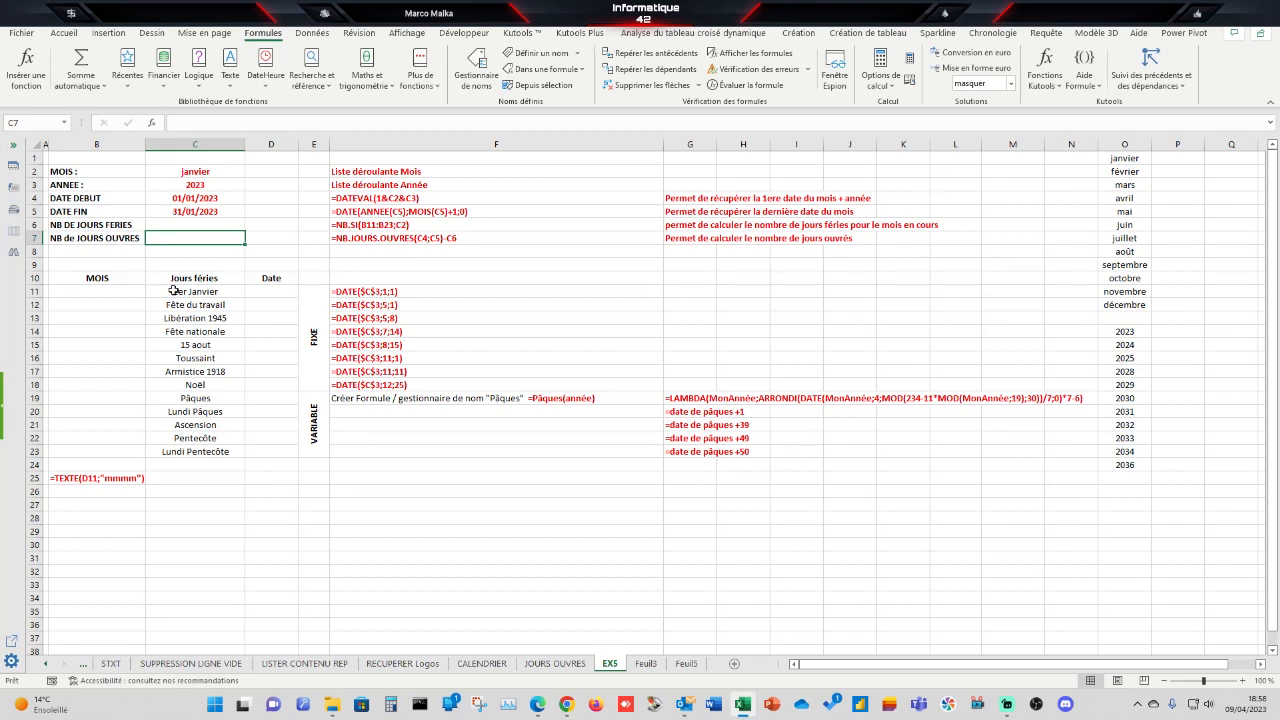
Step: Enter =DATE($C$3;1;1) in D11 for 1er Janvier and copy the formula down to D18
click(266, 291)
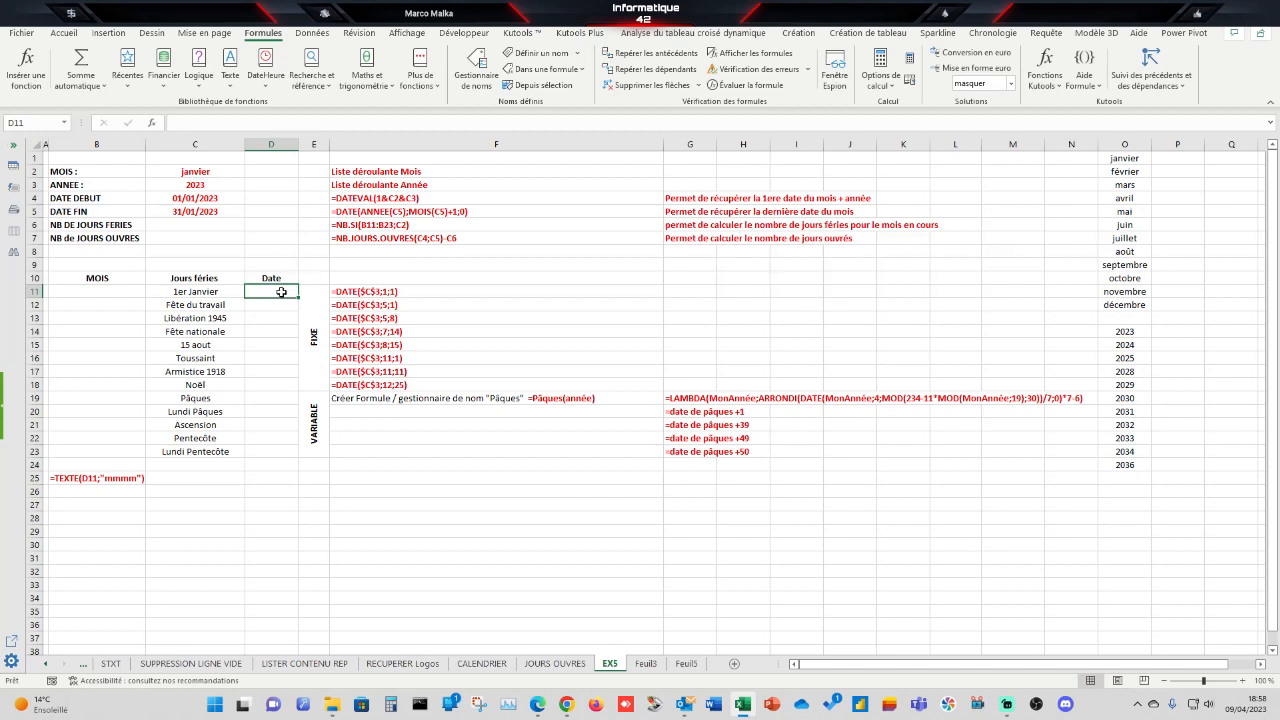
text(=date()
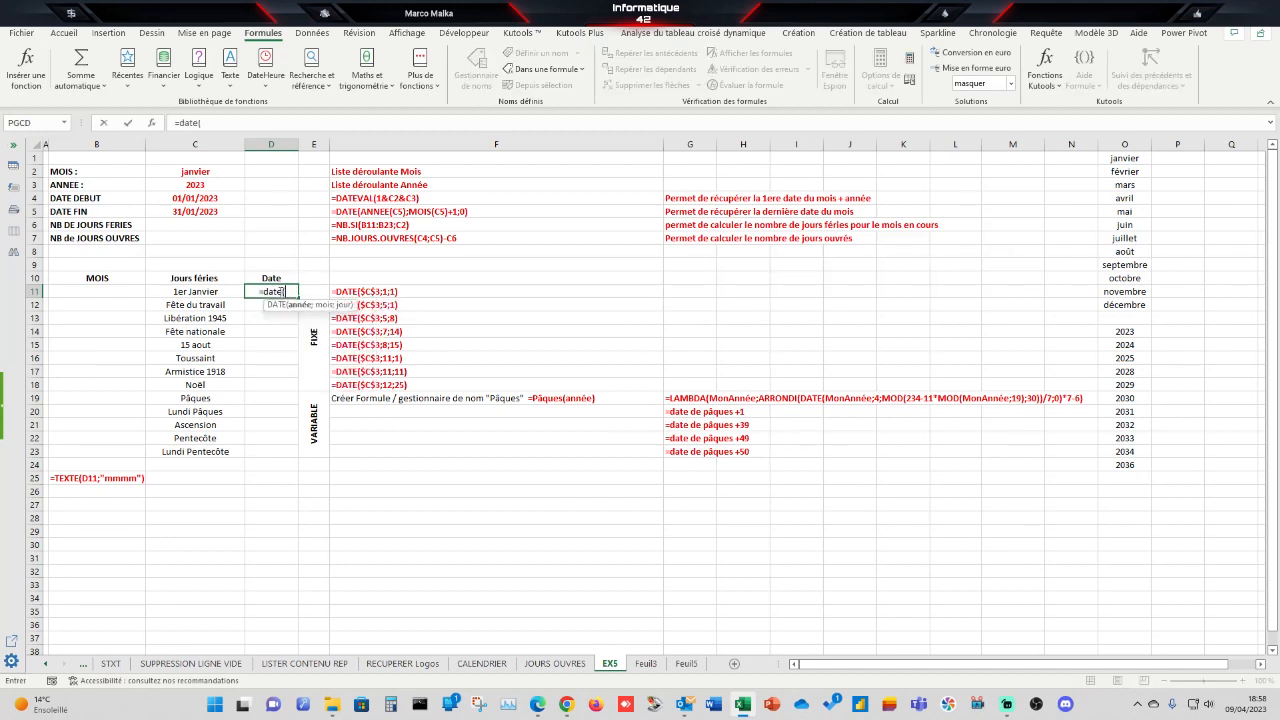
click(205, 184)
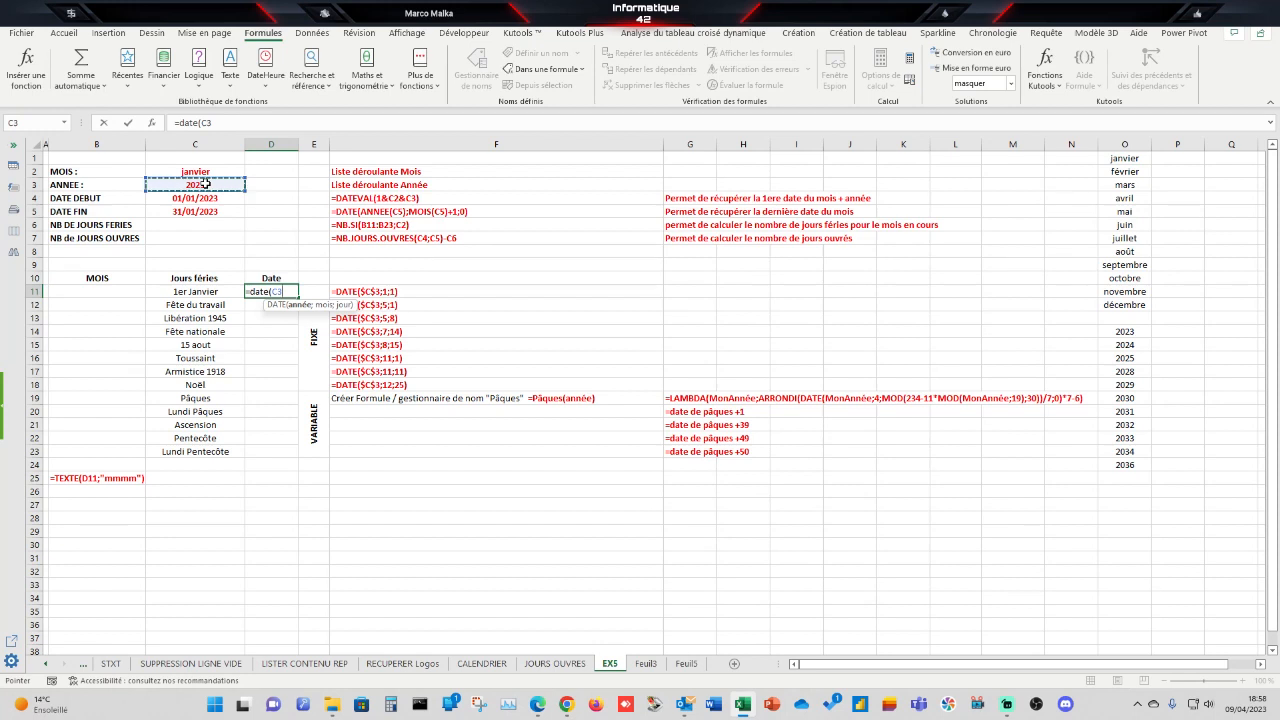
key(F4)
text(;)
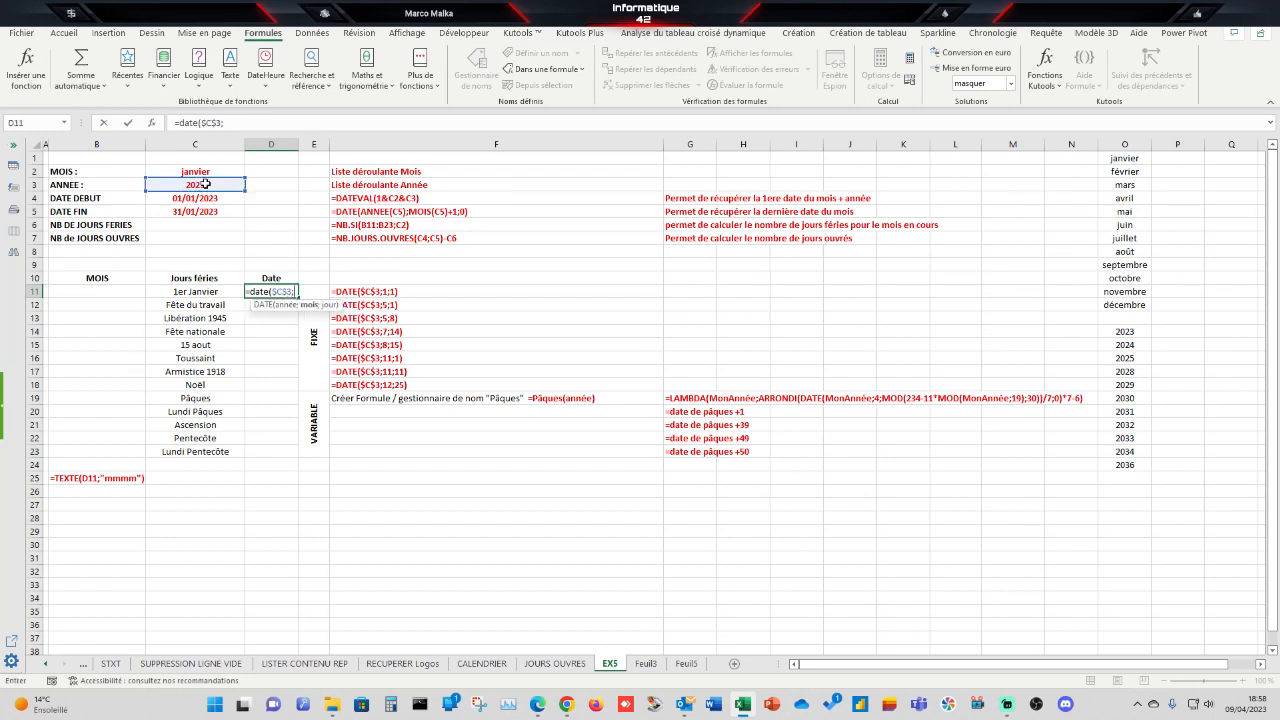
text(1)
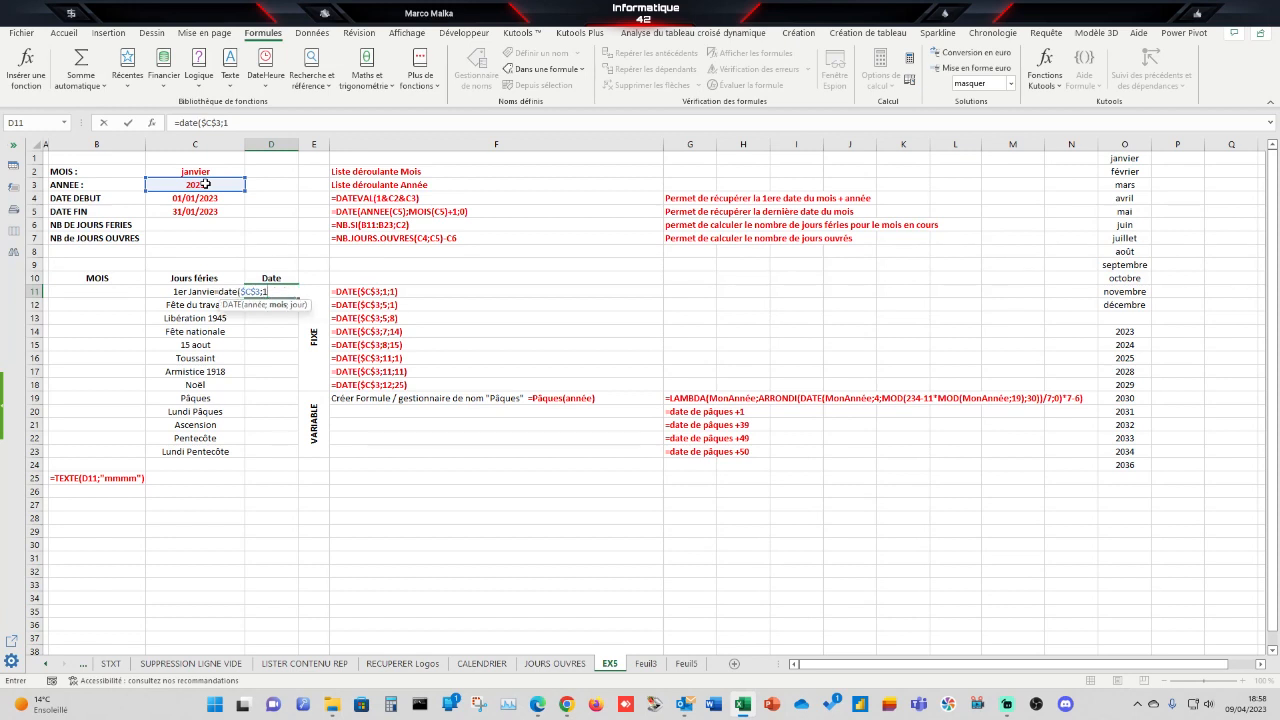
text(;1)
key(Return)
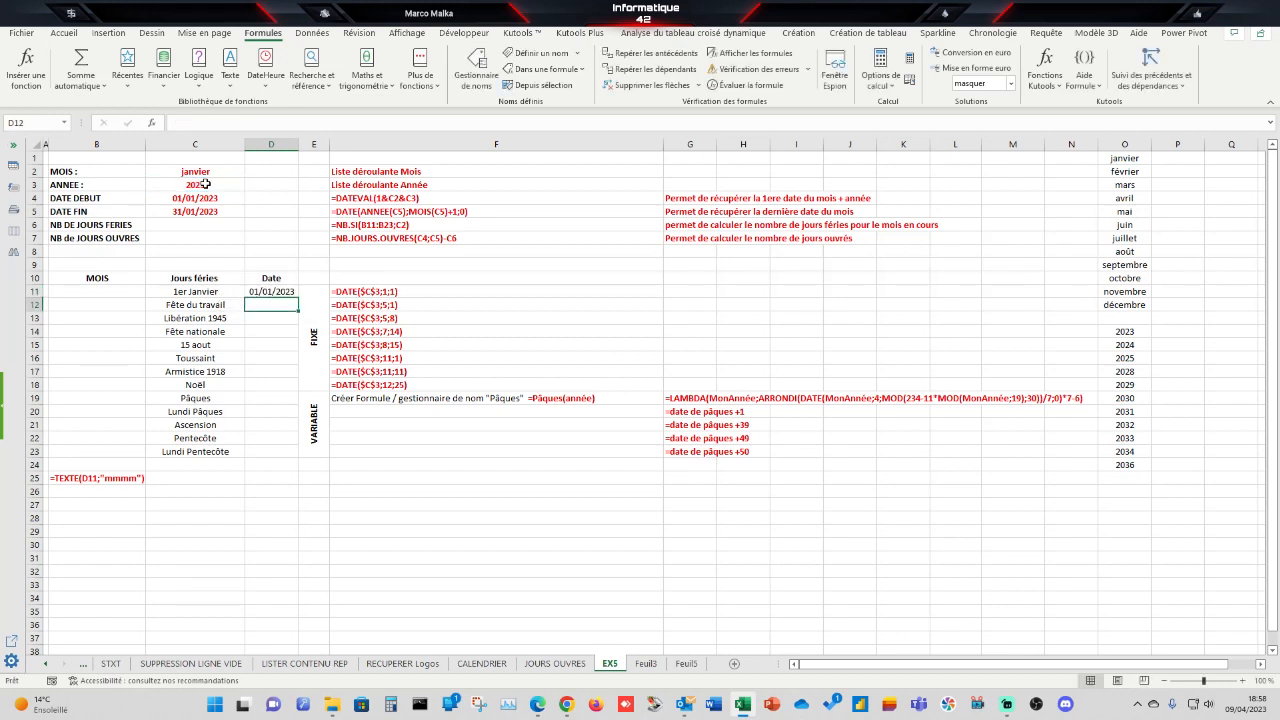
click(288, 291)
drag(297, 298, 296, 393)
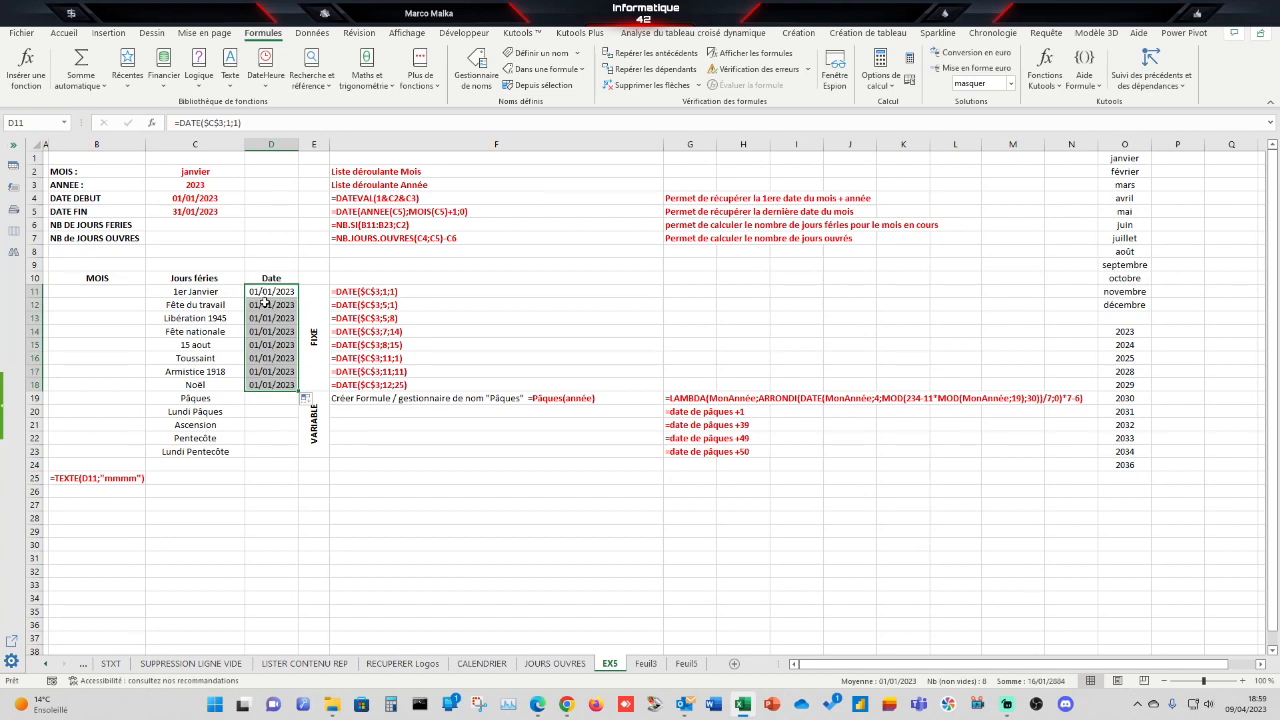
Step: Change D12 for Fête du travail to =DATE($C$3;5;1) and D13 for Libération 1945 to =DATE($C$3;5;8)
click(265, 303)
click(231, 122)
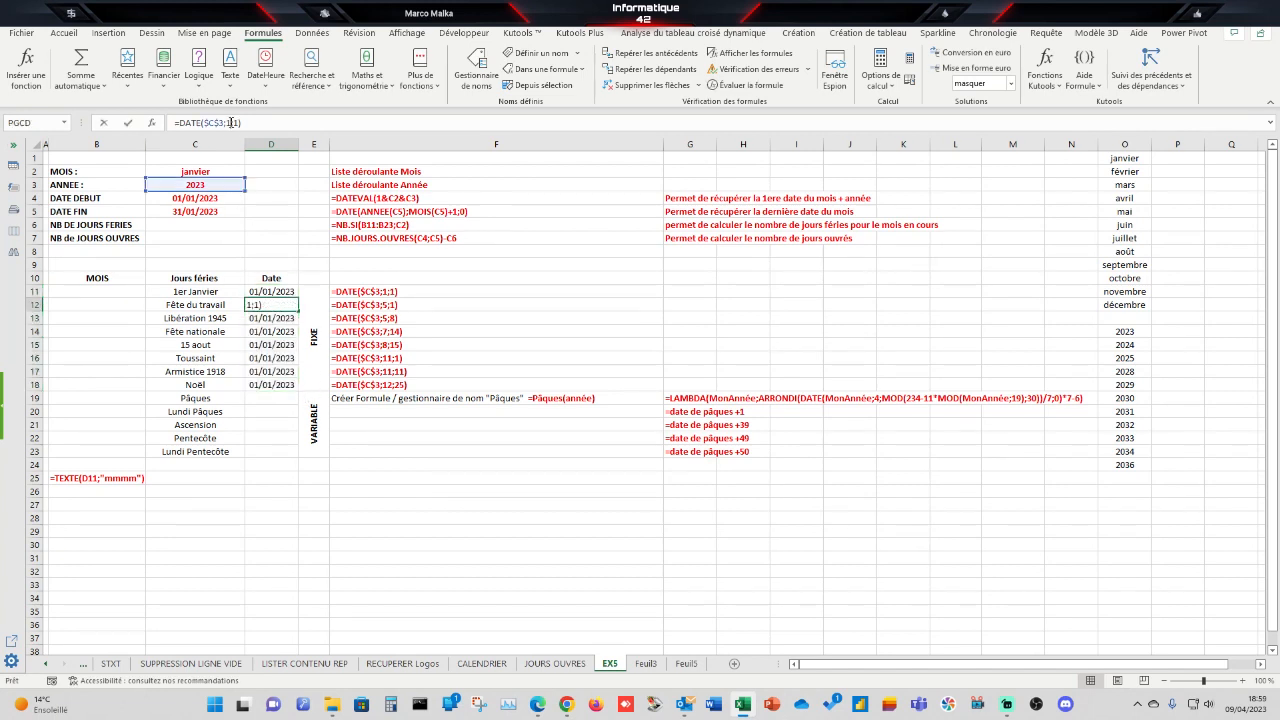
click(228, 122)
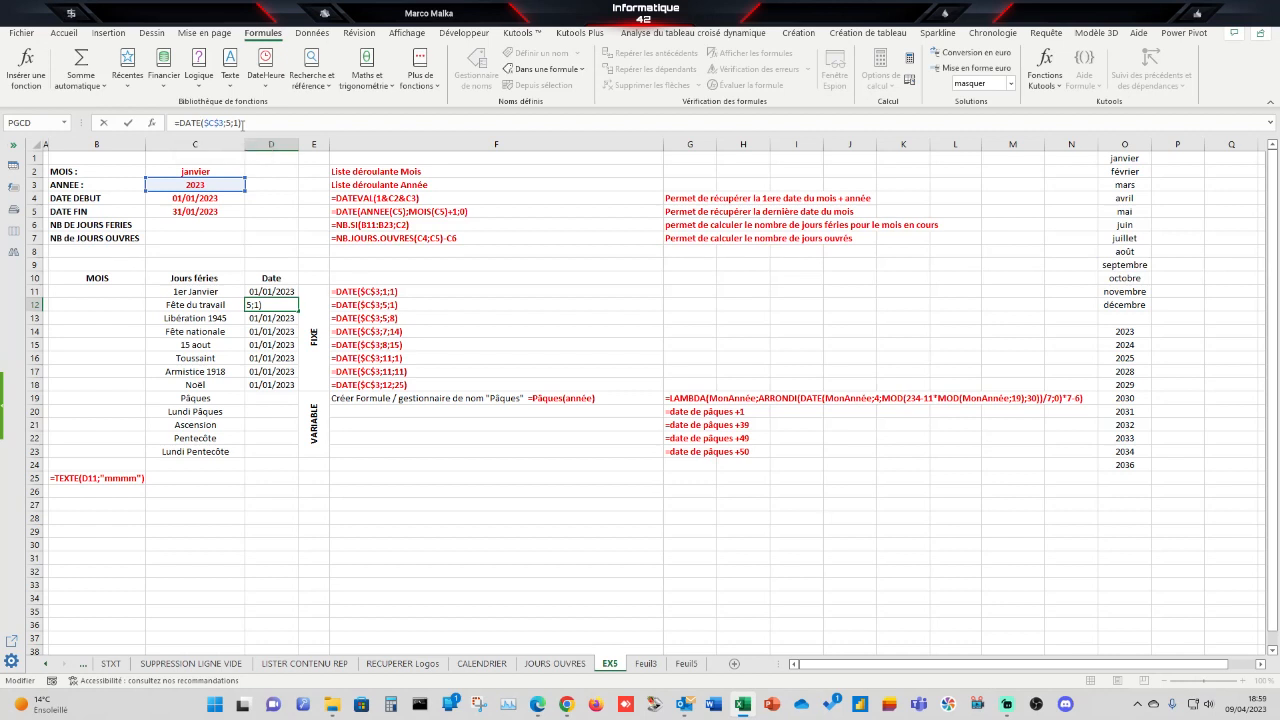
key(Return)
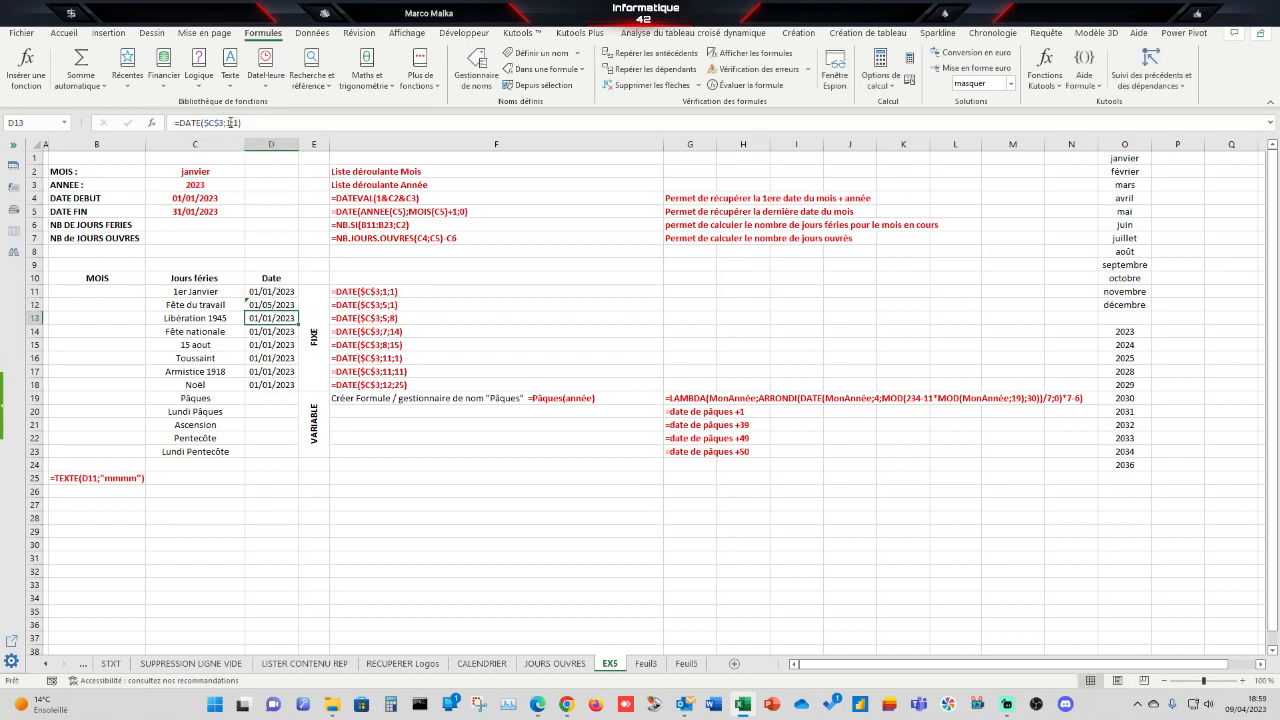
click(228, 122)
drag(228, 122, 234, 122)
text(5)
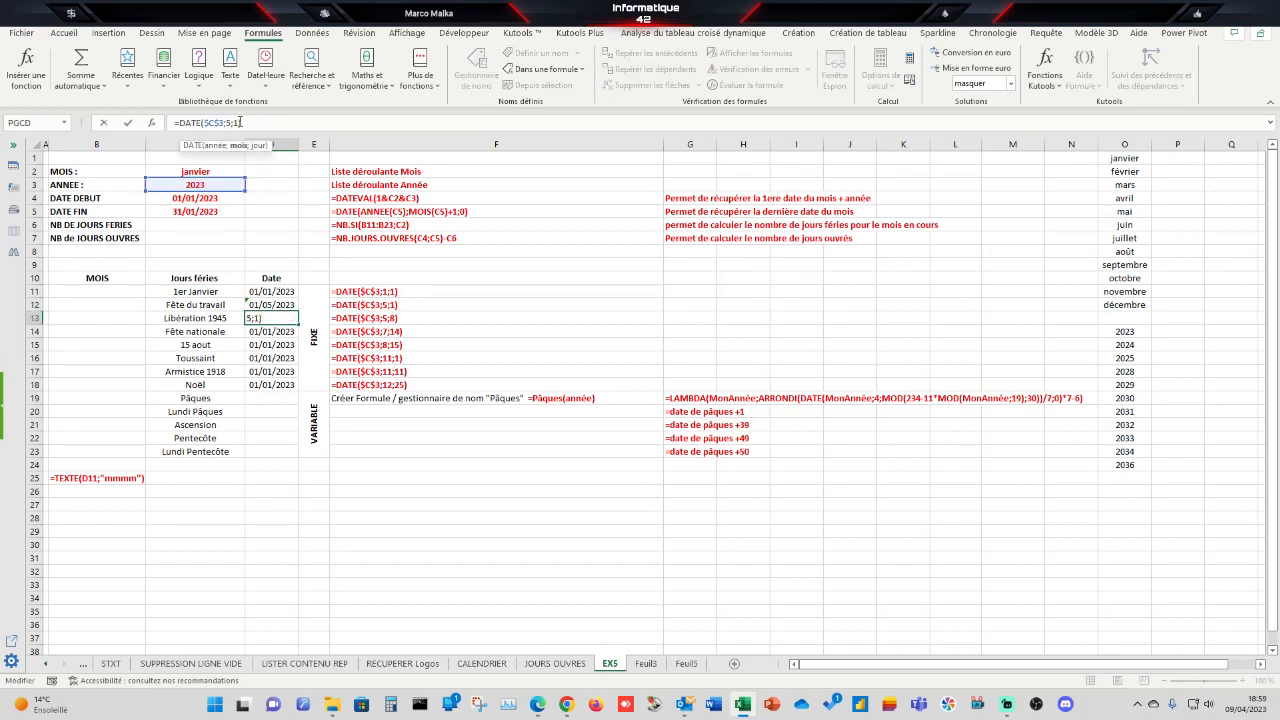
text(8)
key(Return)
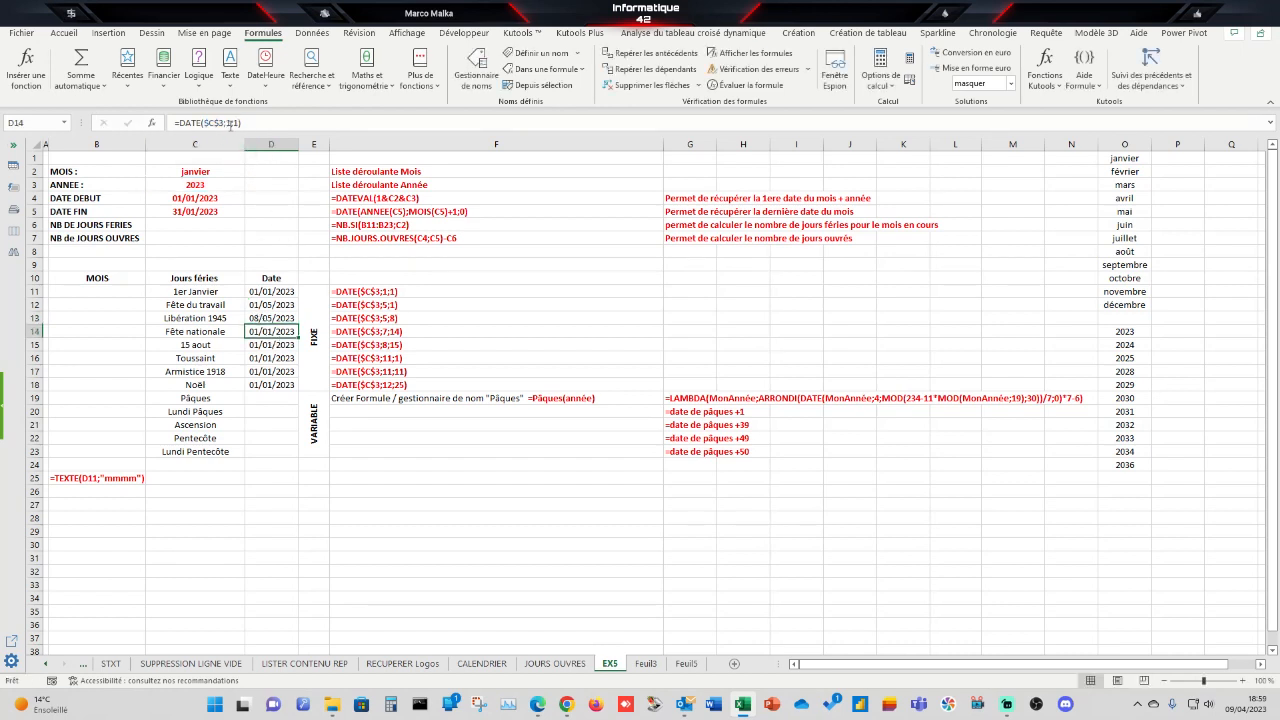
Step: Change D14 for Fête nationale to =DATE($C$3;7;14) and D15 for 15 aout to =DATE($C$3;8;15)
click(231, 123)
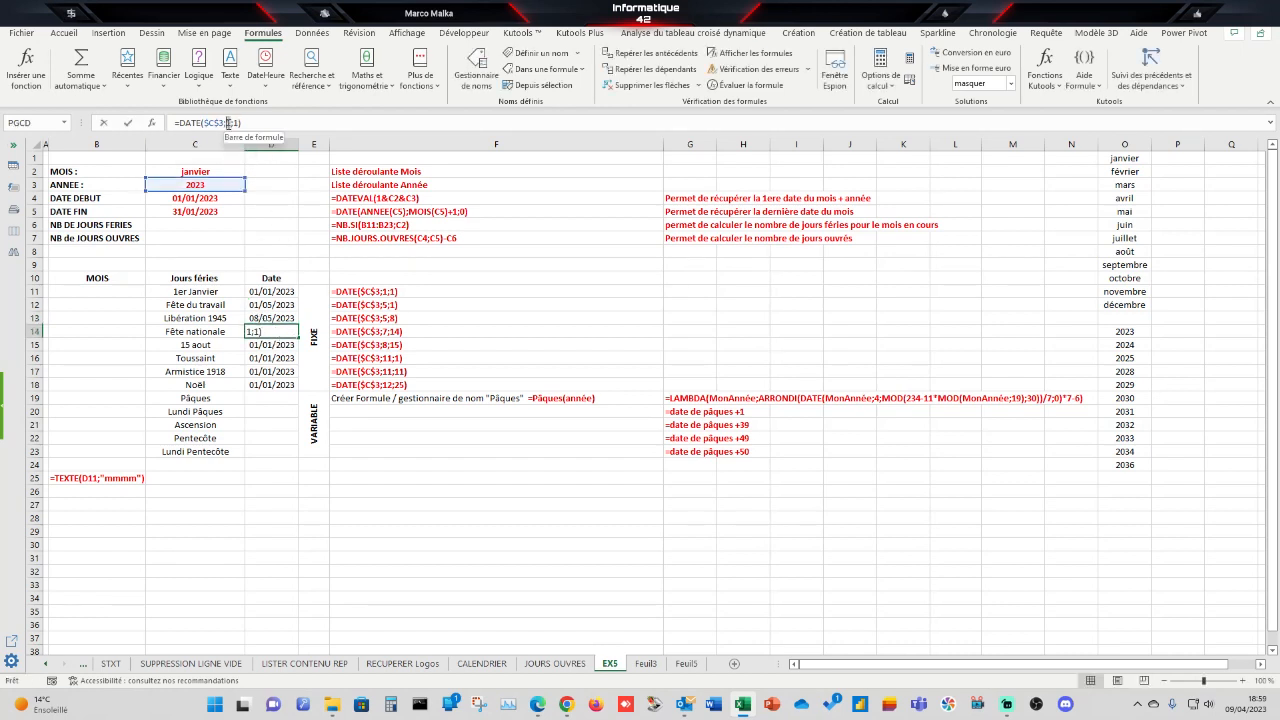
click(236, 122)
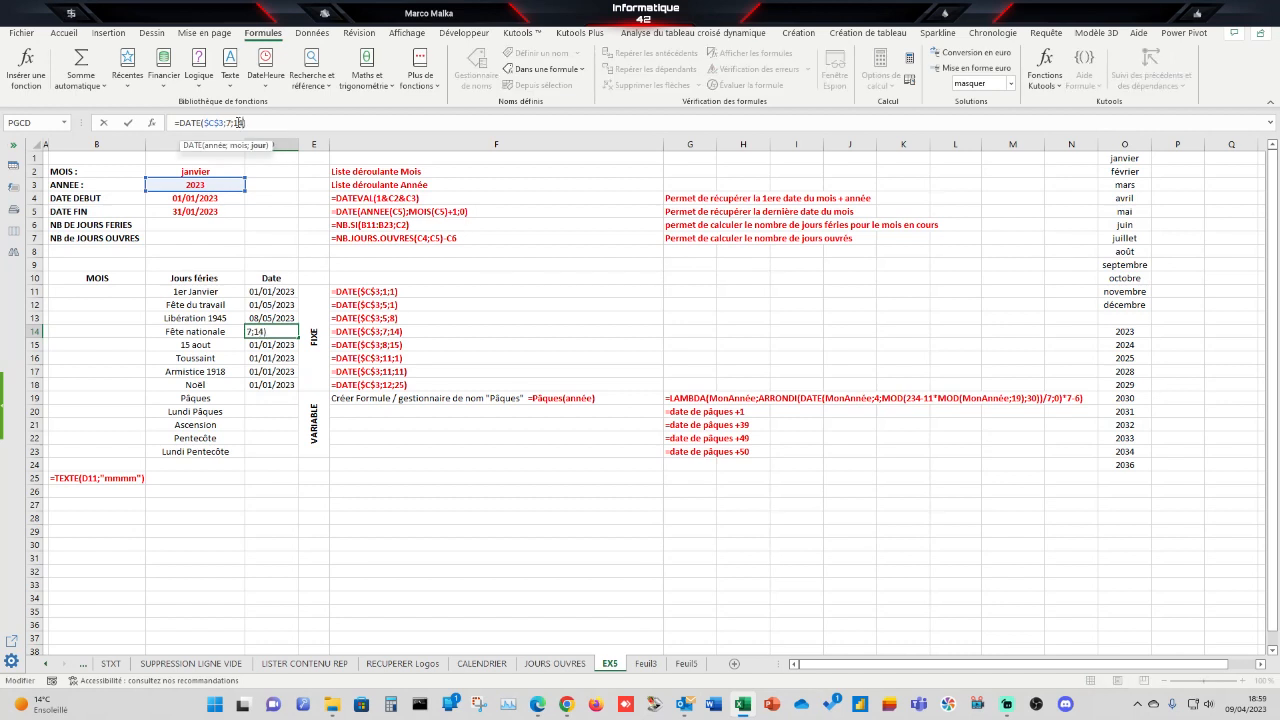
key(Return)
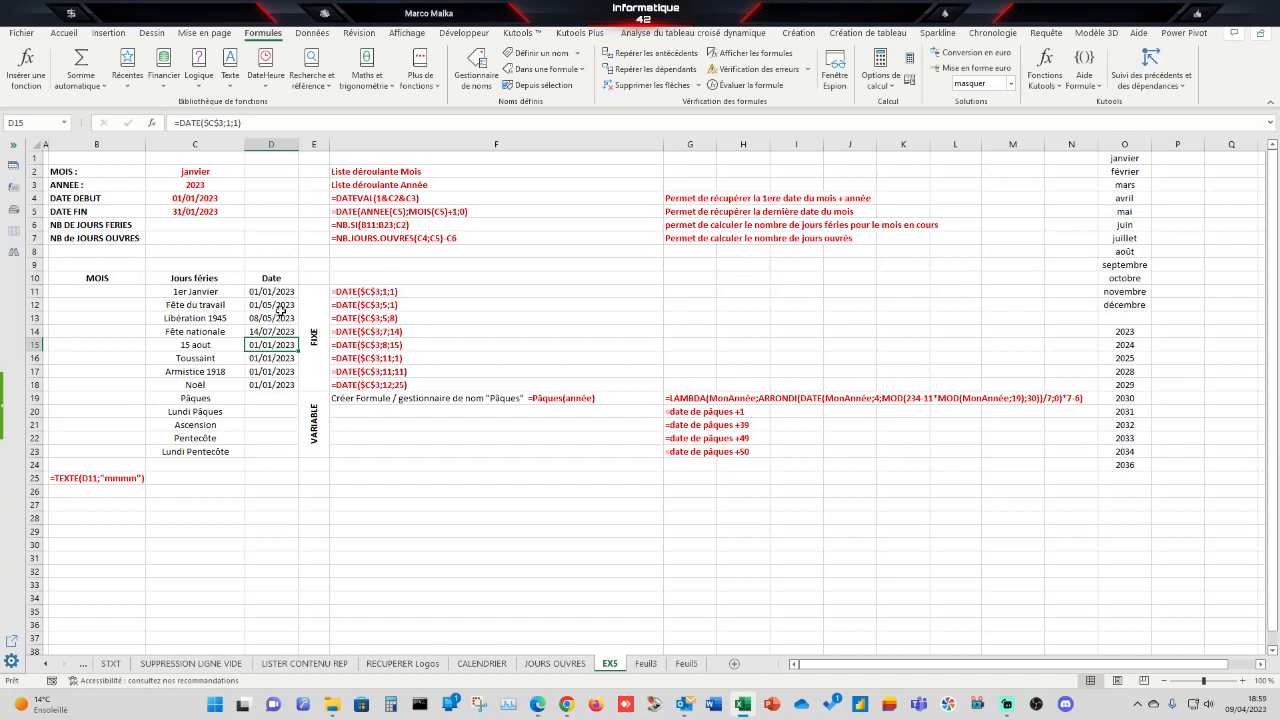
click(230, 123)
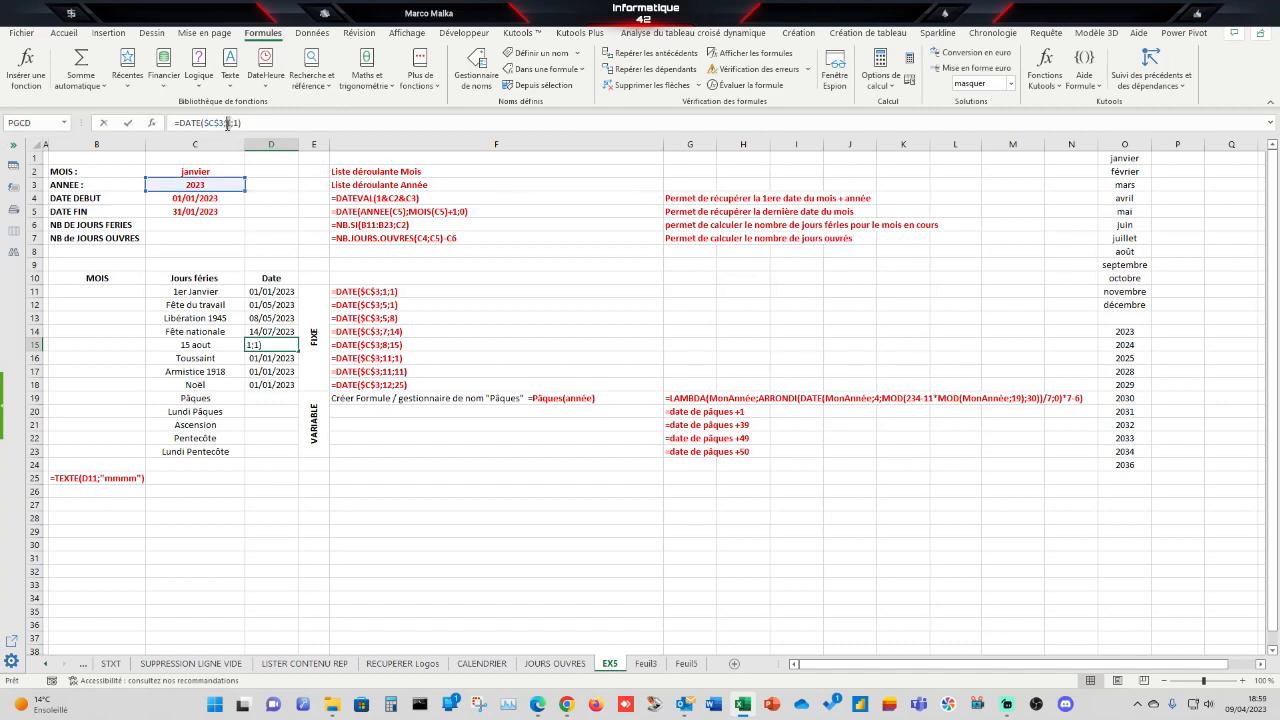
text(8)
click(237, 122)
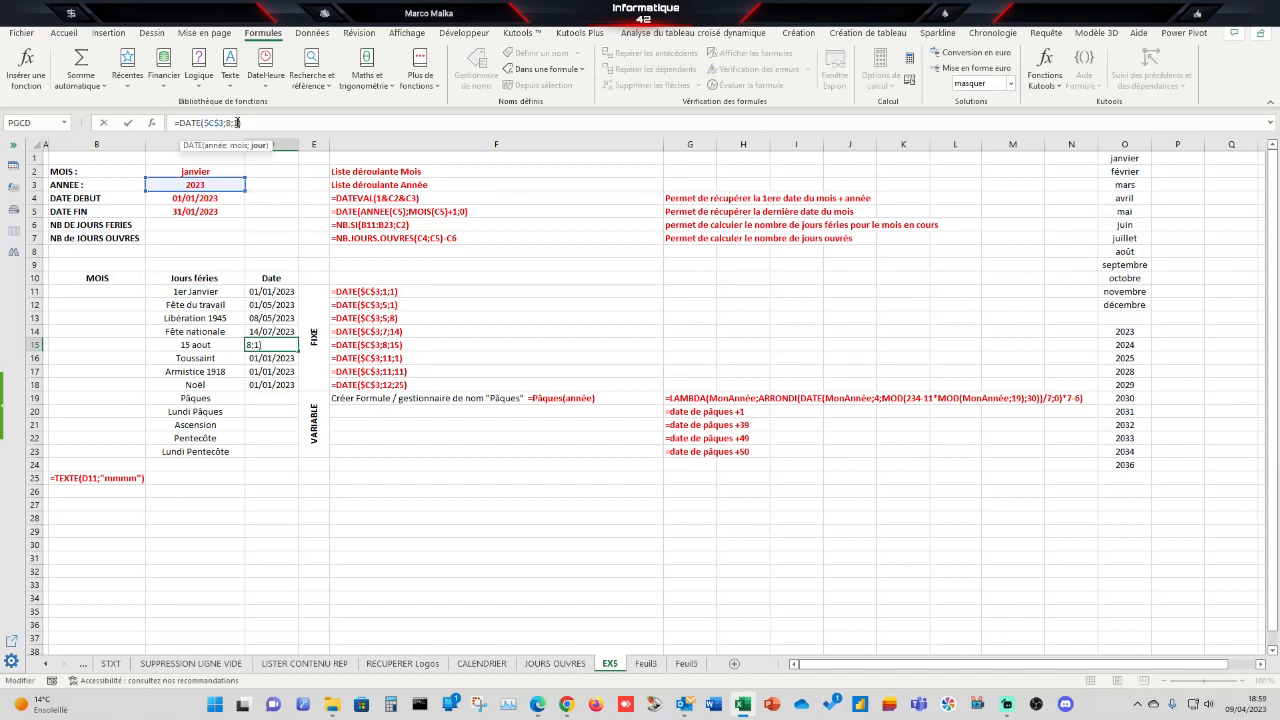
text(5)
key(Return)
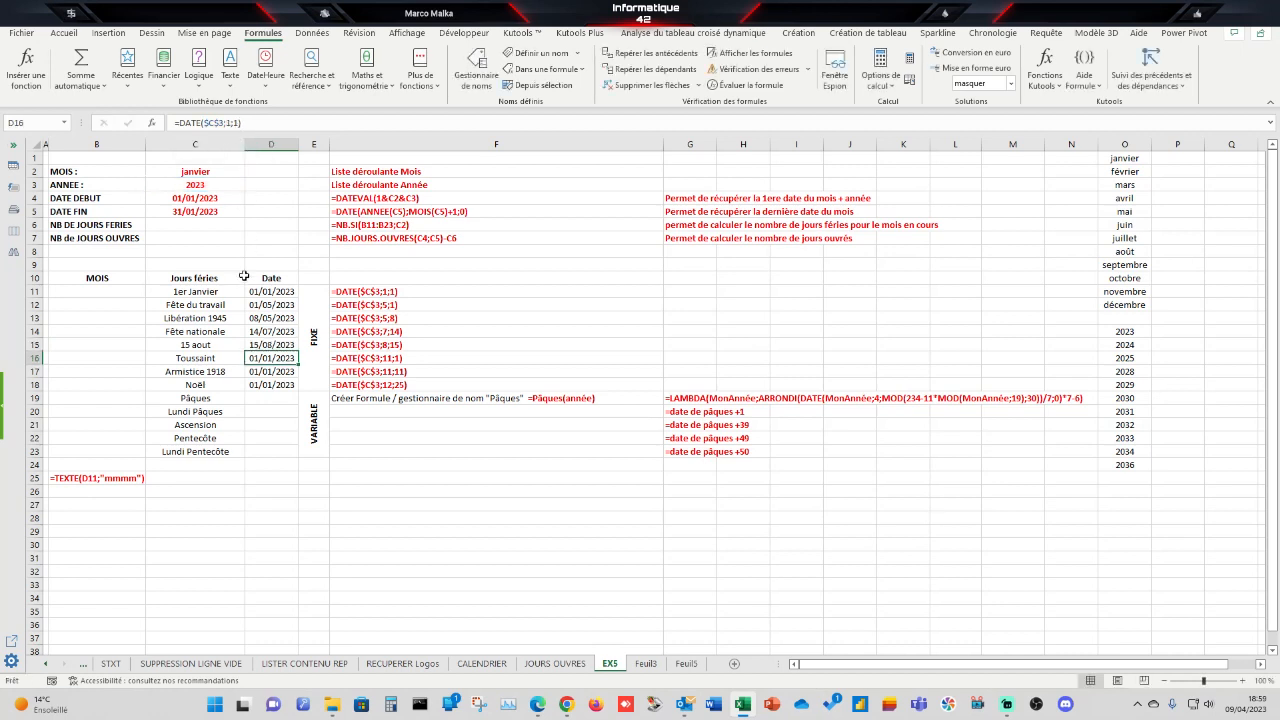
Step: Change D16 for Toussaint to =DATE($C$3;11;1) and D17 for Armistice 1918 to =DATE($C$3;11;11)
click(228, 122)
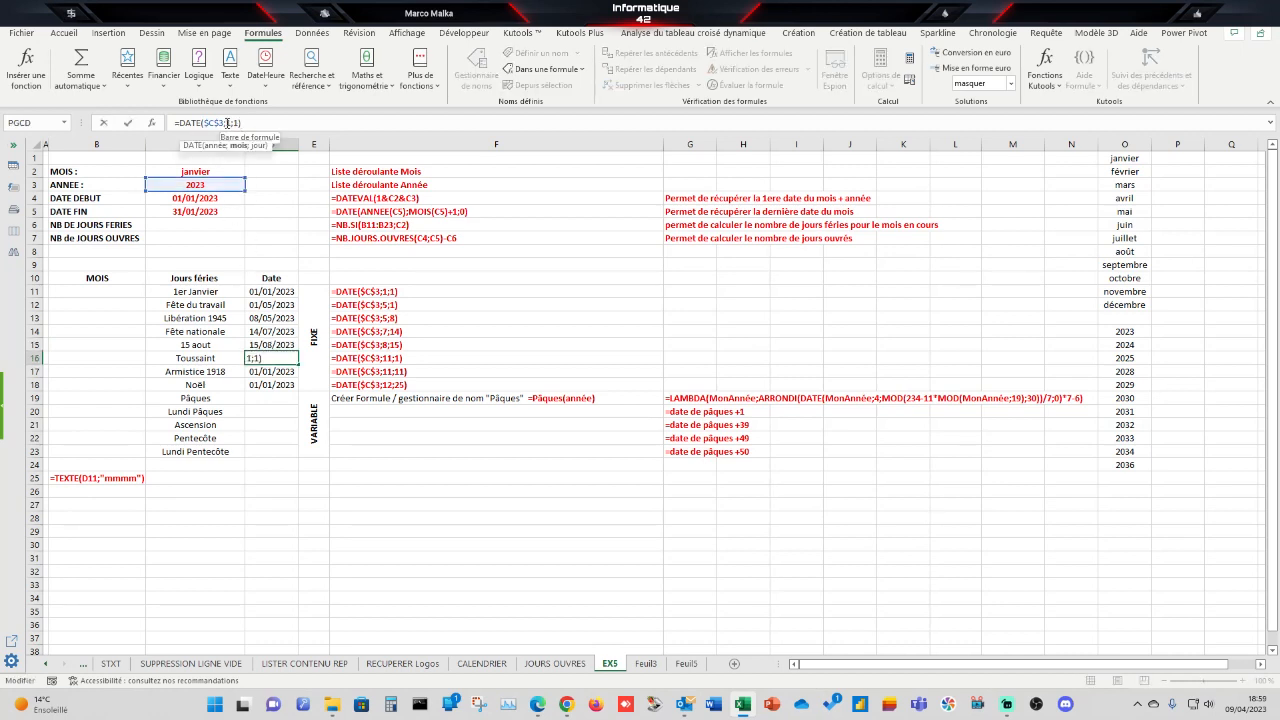
text(1)
key(Return)
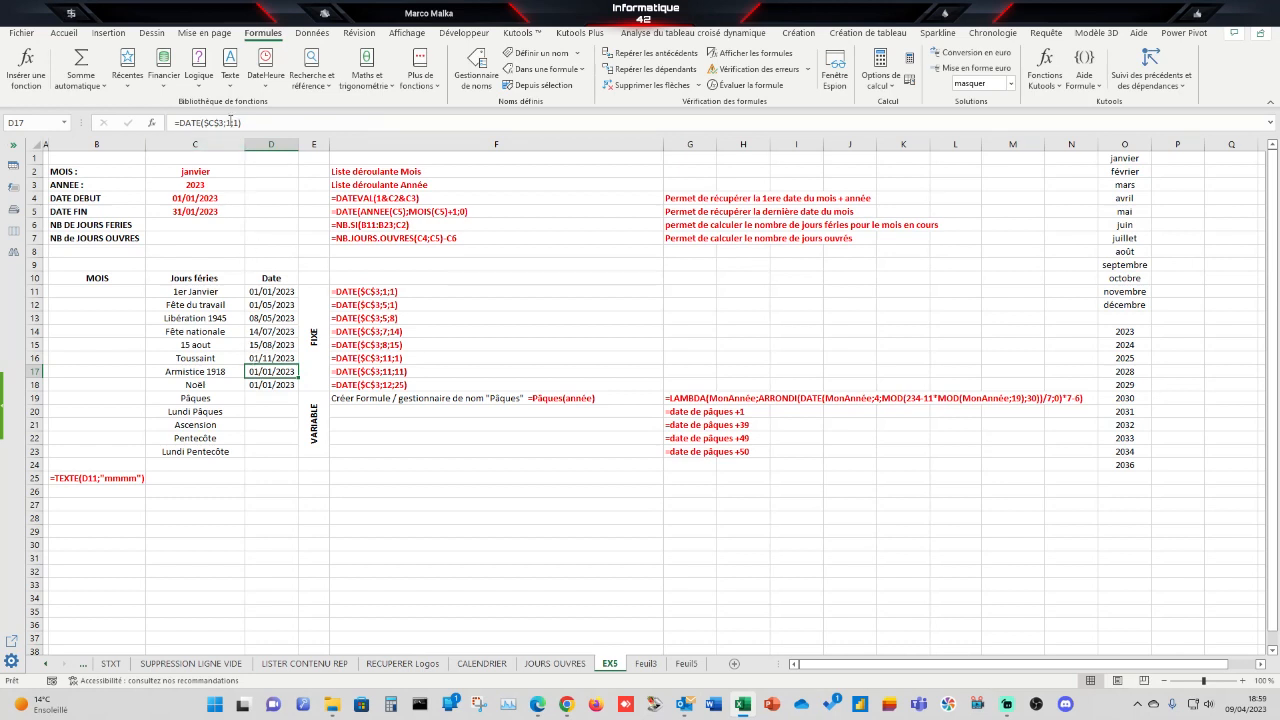
click(231, 122)
text(1)
click(241, 122)
text(1)
key(Return)
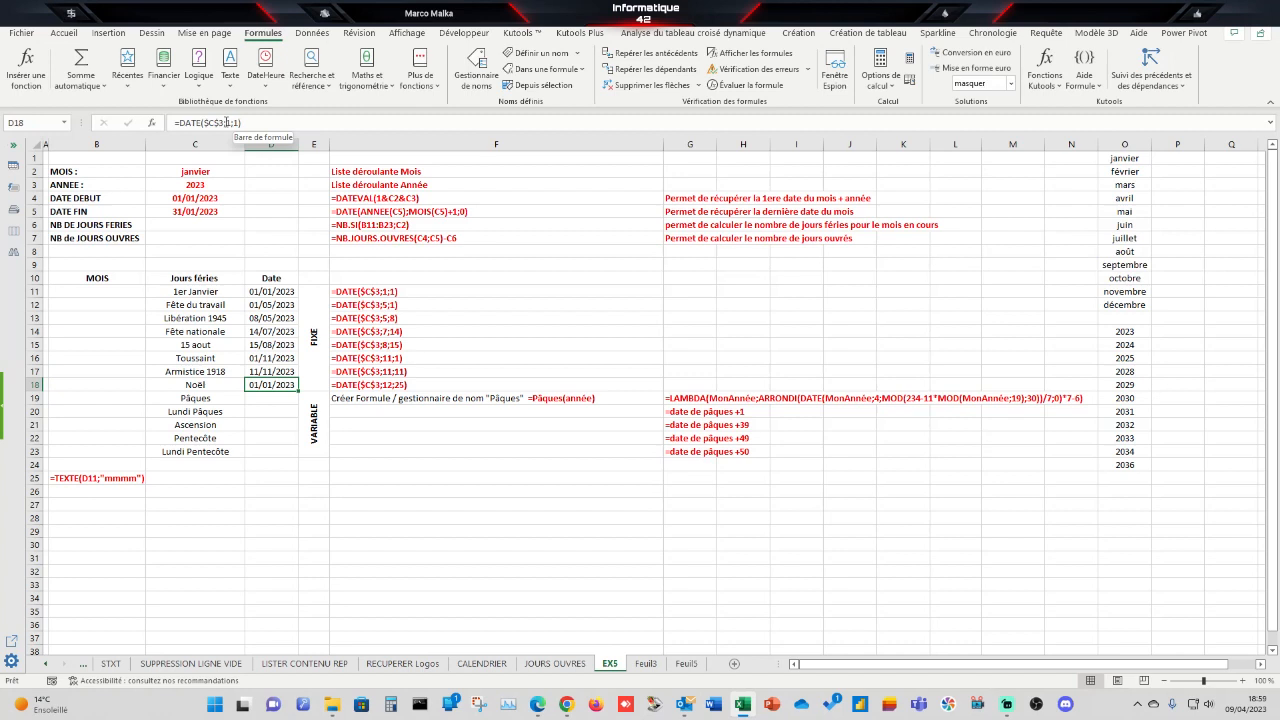
Step: Change the Noël date formula in D18 to =DATE($C$3;12;25)
click(229, 122)
text(2)
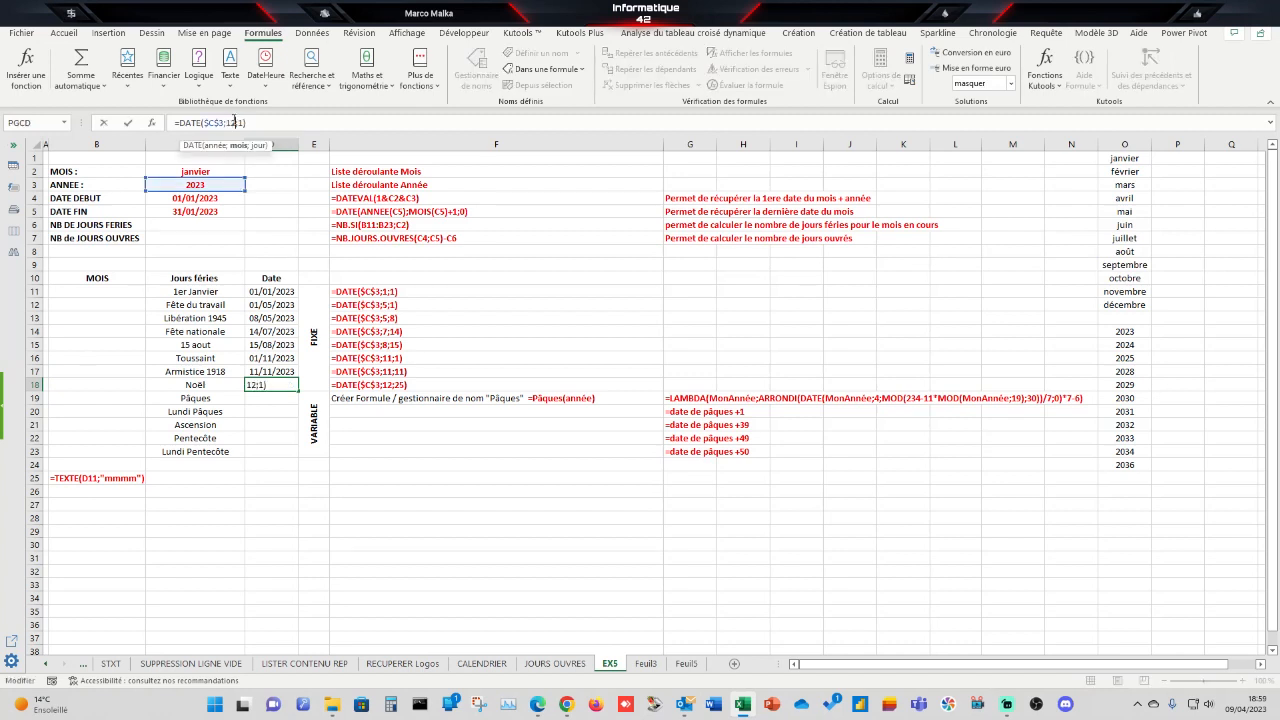
click(242, 122)
key(BackSpace)
text(25)
key(Return)
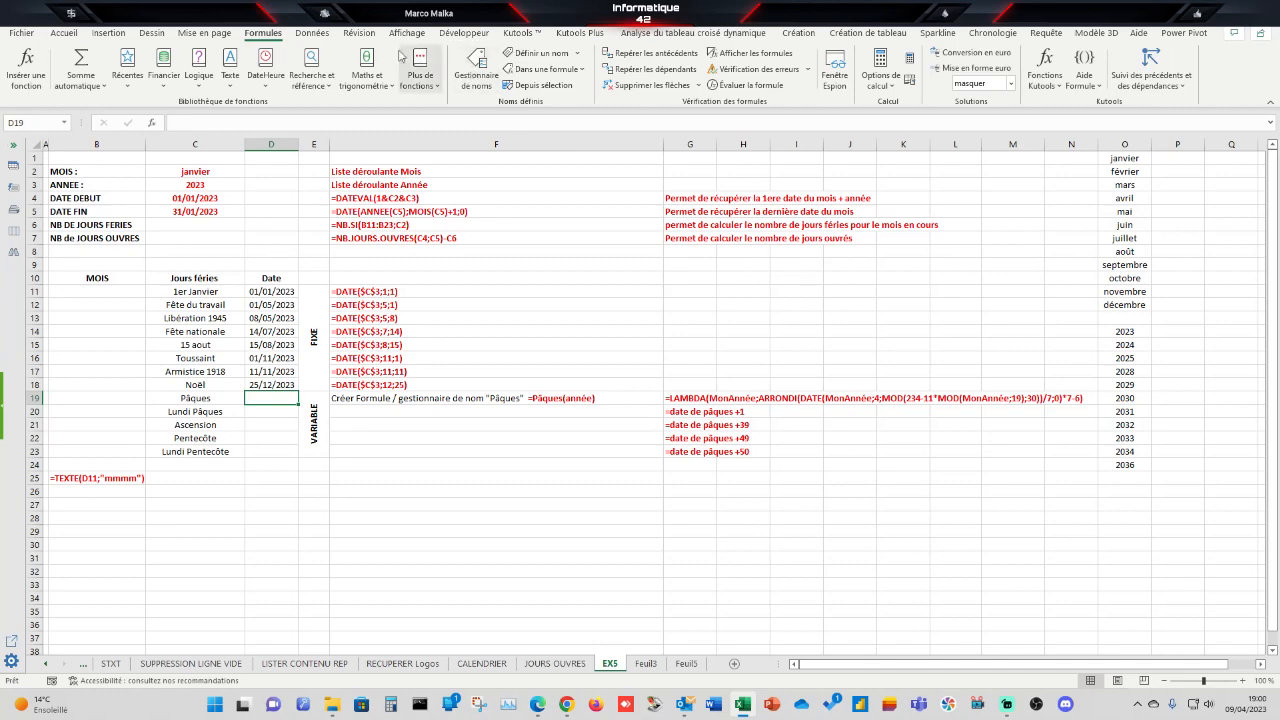
Step: Delete the defined name DATE_PAQUES from the workbook's name manager
click(463, 91)
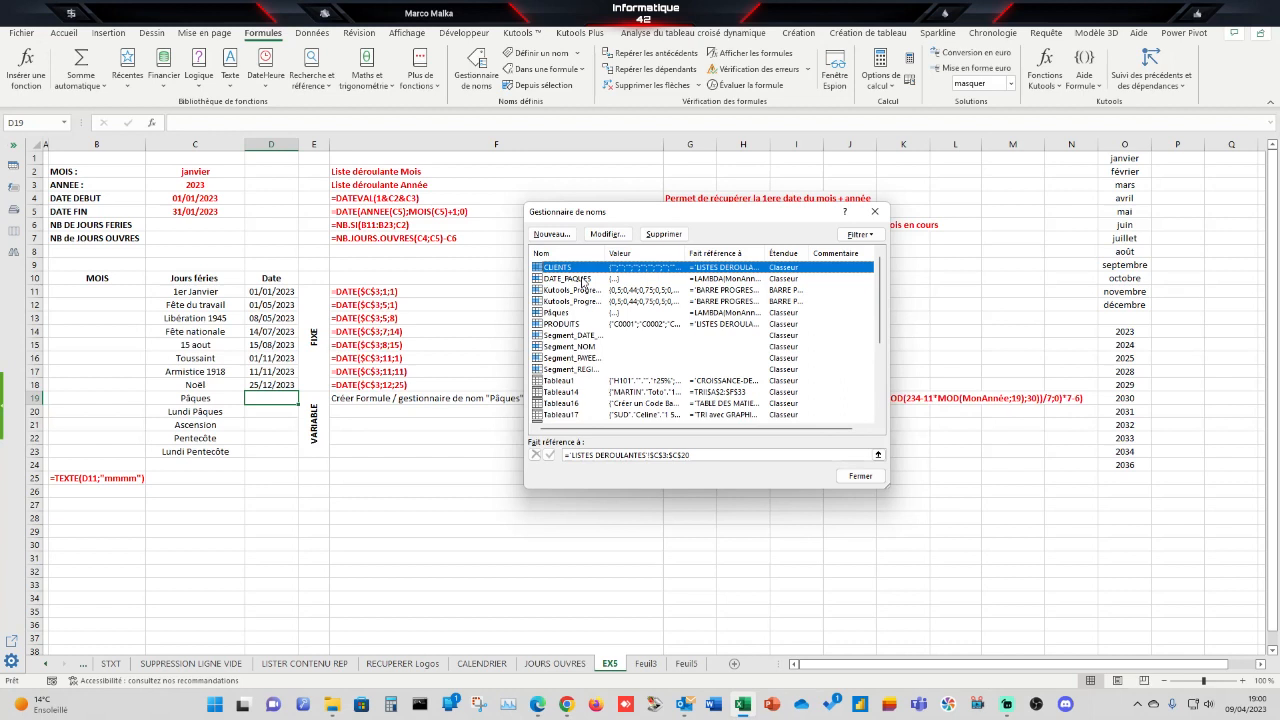
click(584, 280)
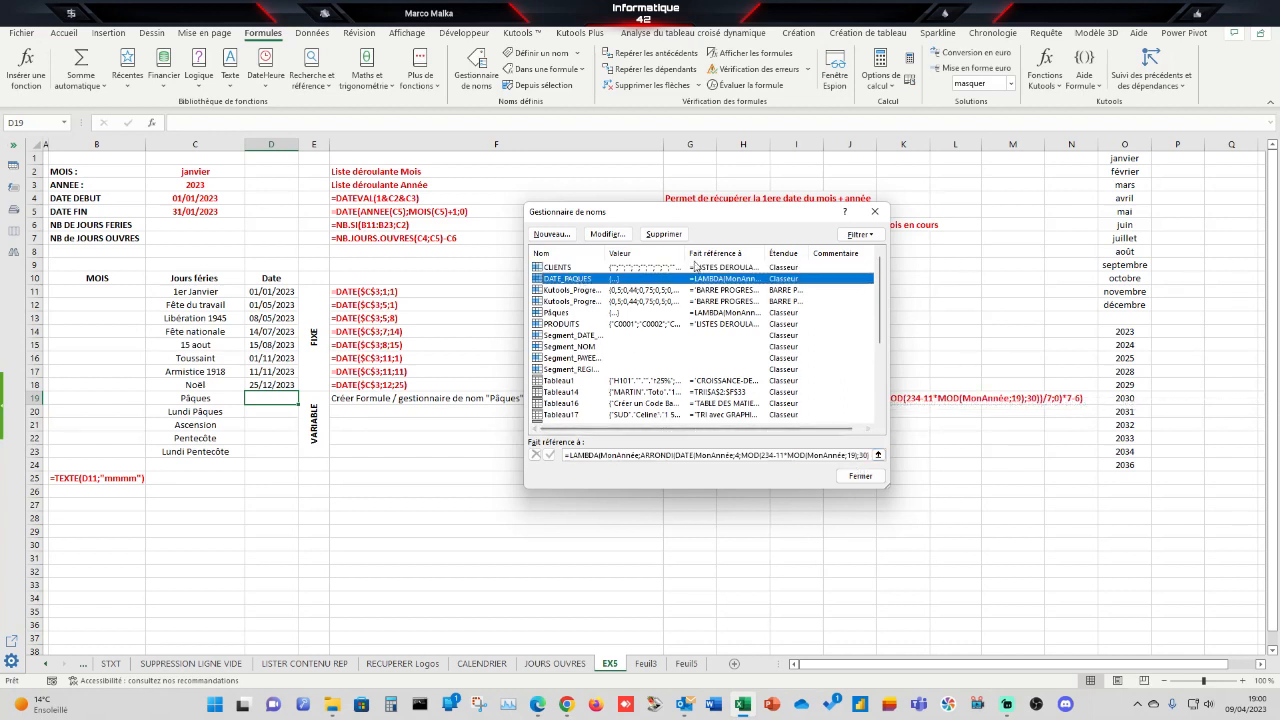
click(664, 234)
click(618, 388)
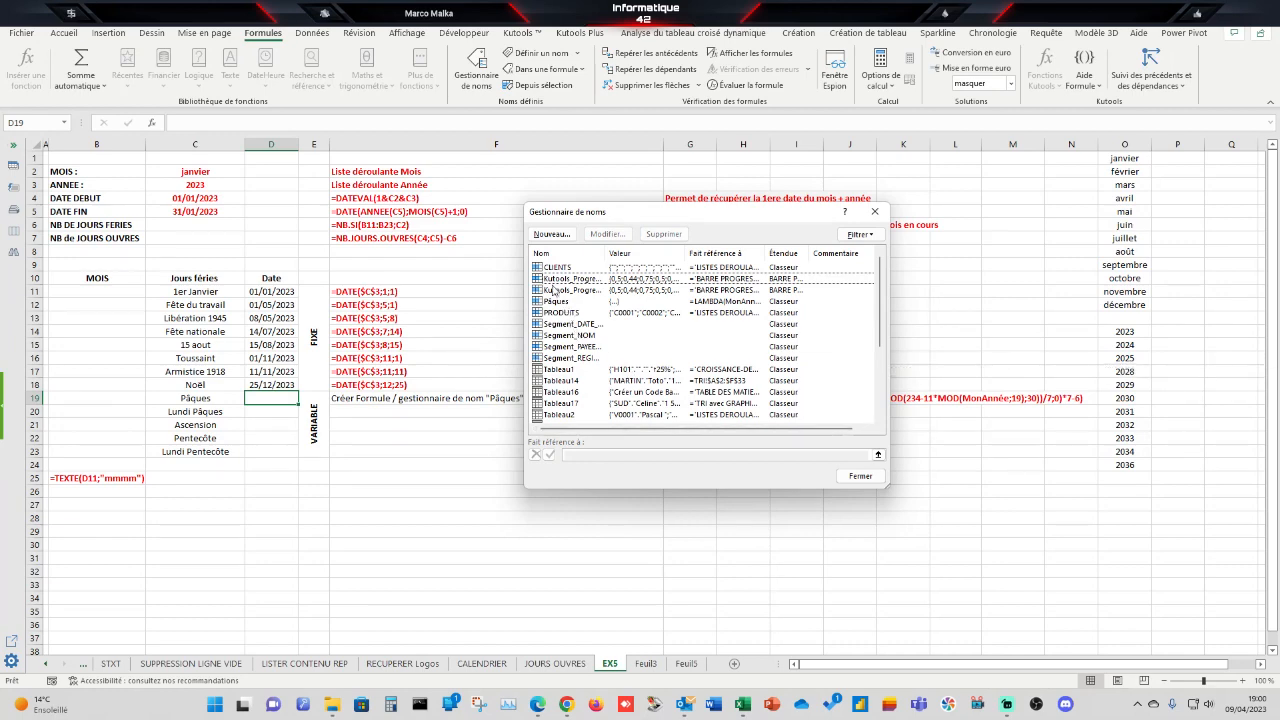
click(551, 234)
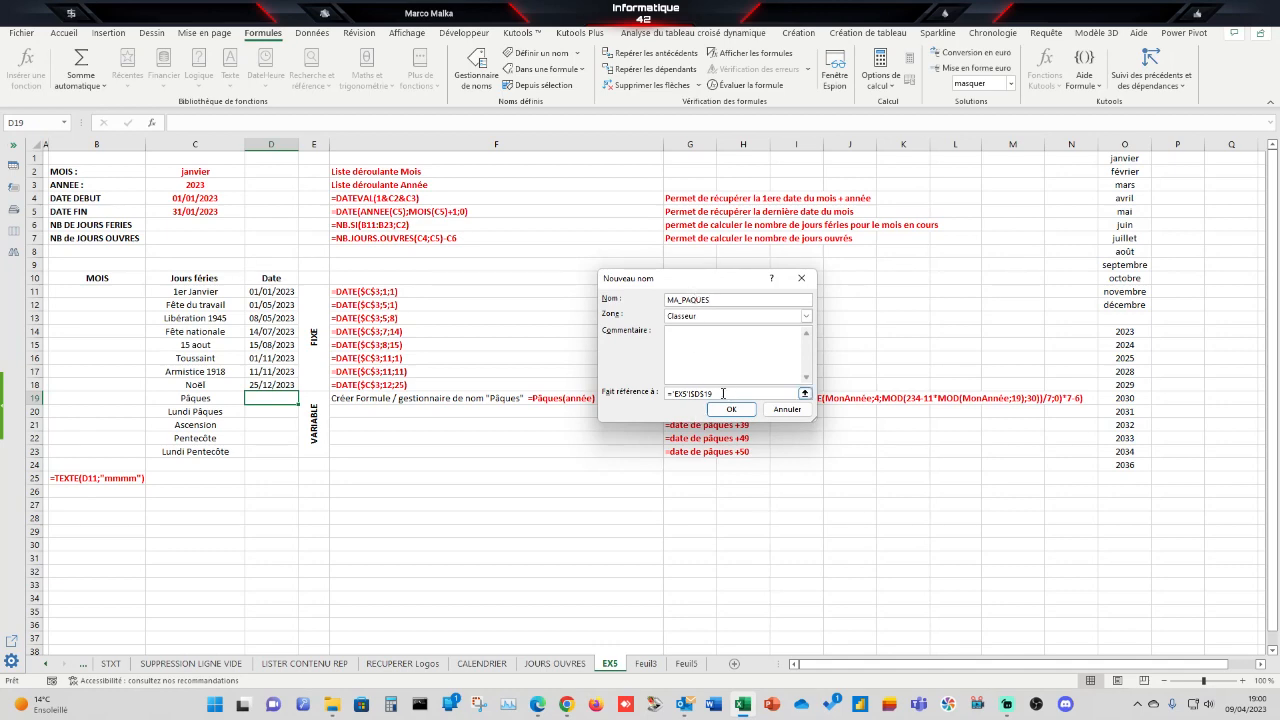
click(780, 410)
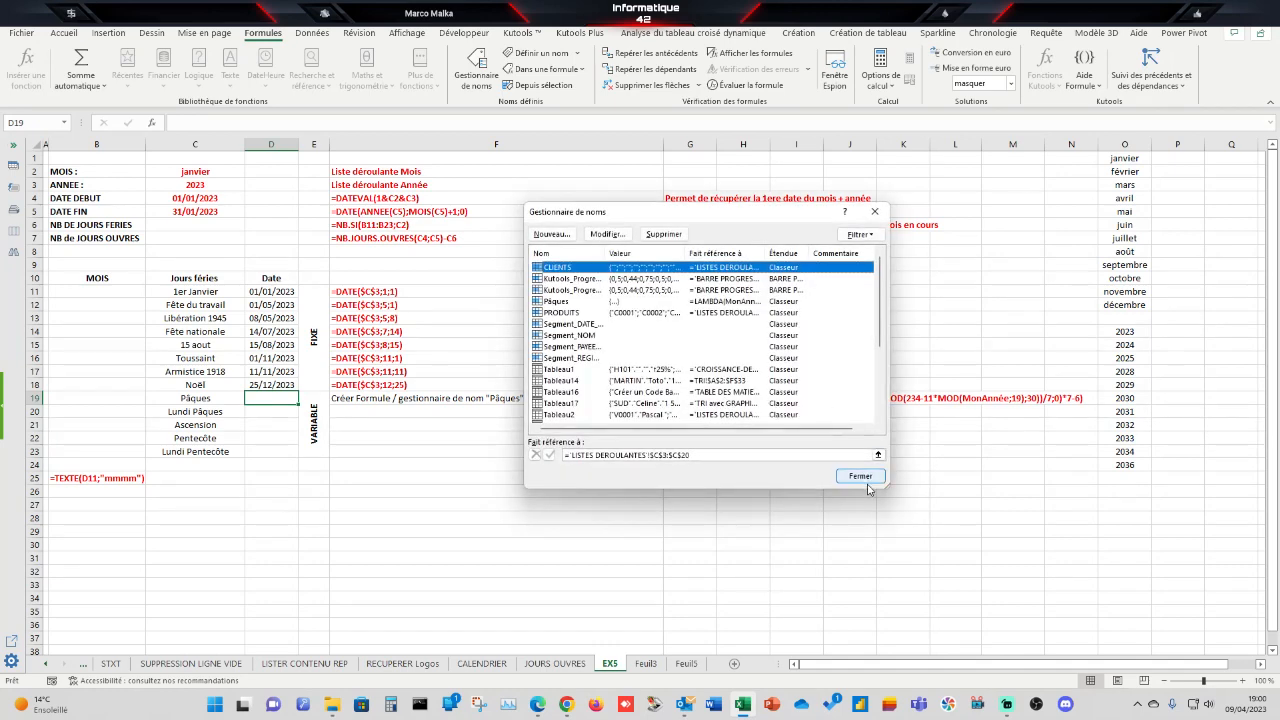
click(867, 477)
Step: Copy the text of the LAMBDA Easter formula from cell G19, leaving out the leading apostrophe
click(688, 398)
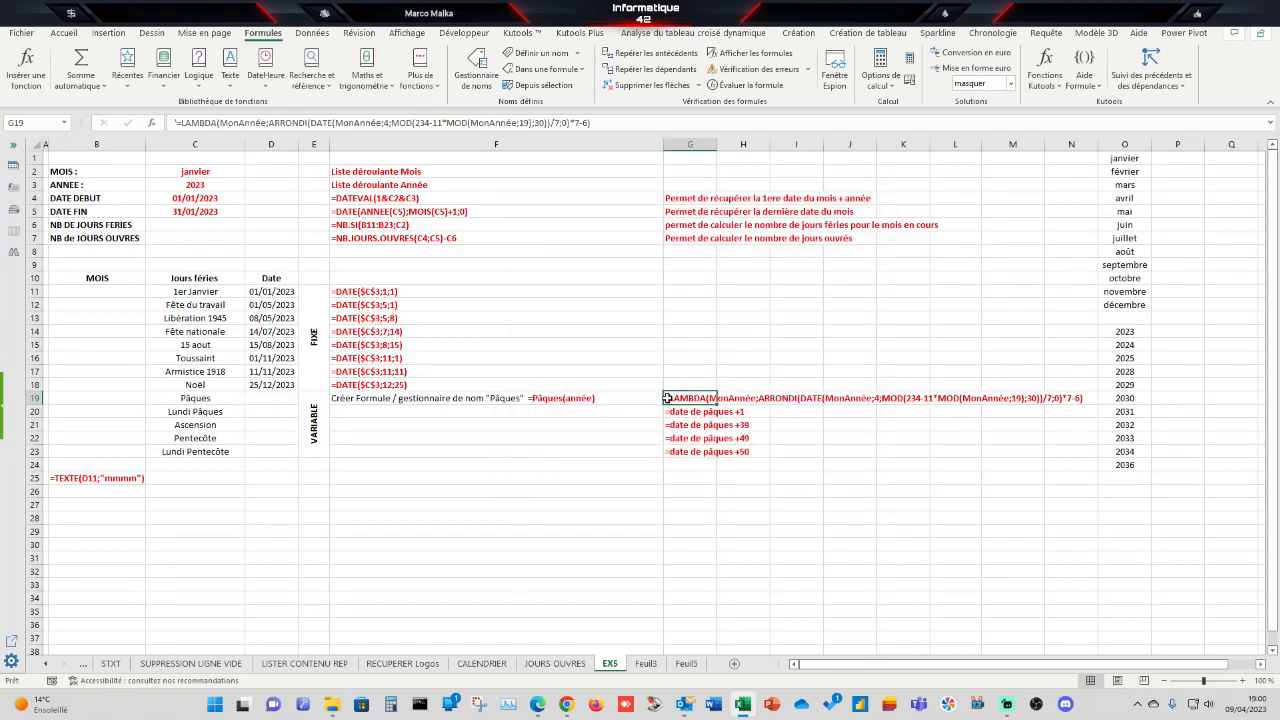
drag(177, 122, 609, 122)
key(ctrl+c)
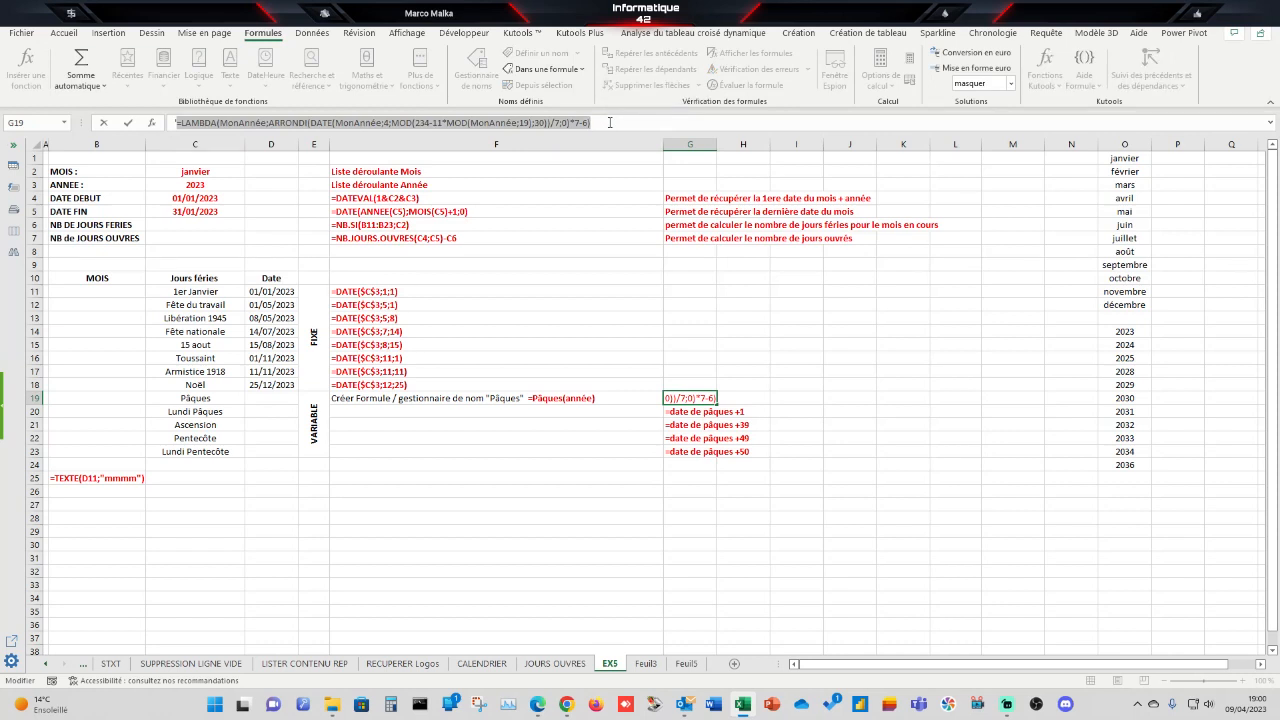
key(Escape)
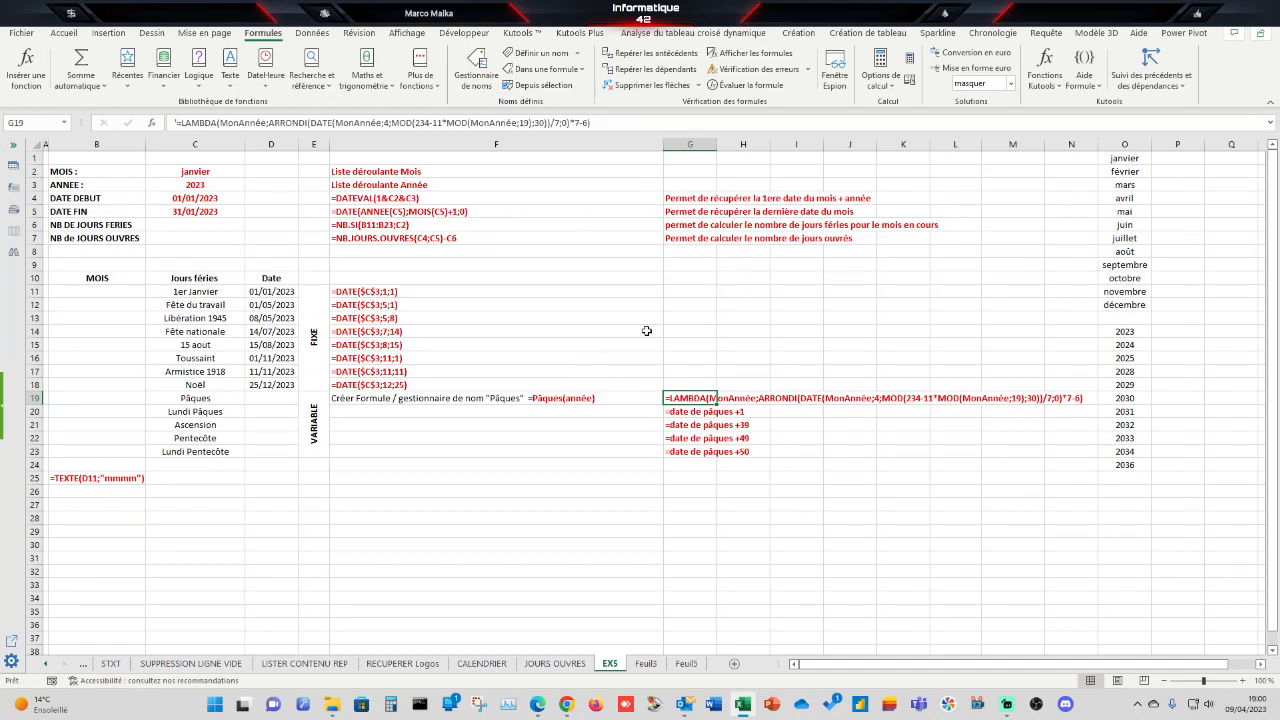
Step: Create a workbook-scoped name MA_PAQUES that refers to the copied formula =LAMBDA(MonAnnée;ARRONDI(DATE(MonAnnée;4;MOD(234-11*MOD(MonAnnée;19);30))/7;0)*7-6)
click(482, 64)
click(553, 235)
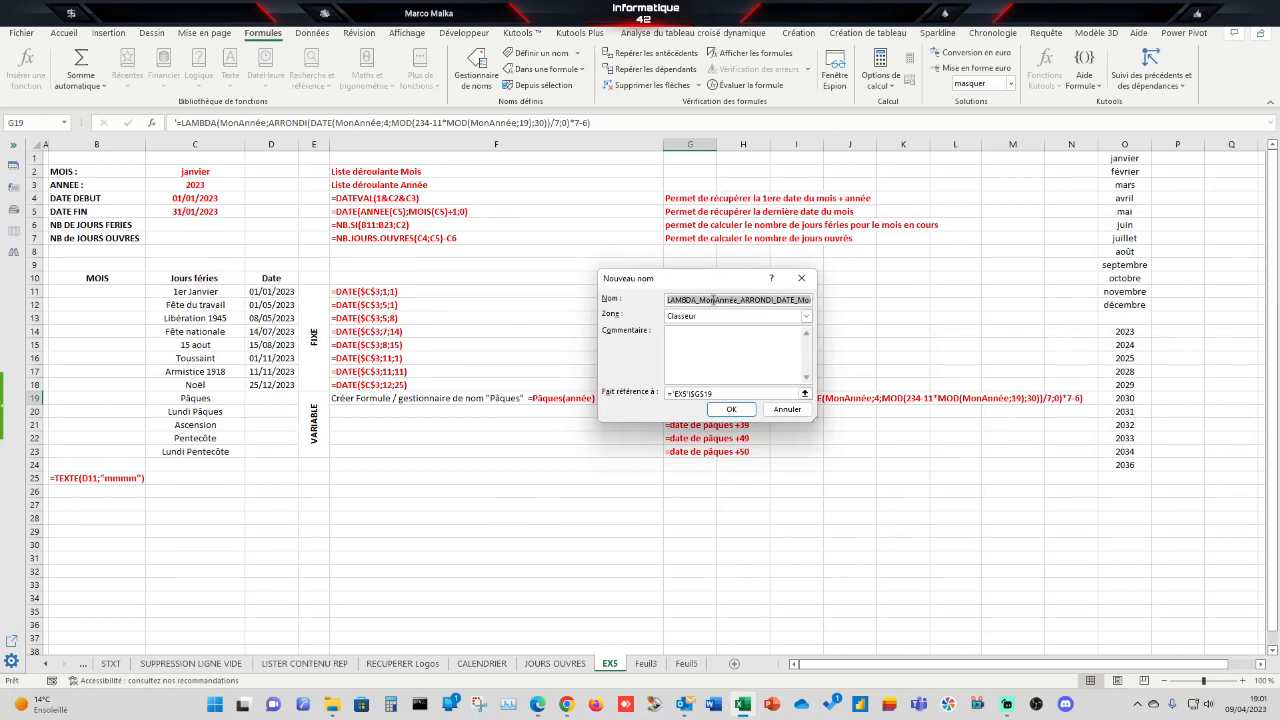
text(MA_PAQUES)
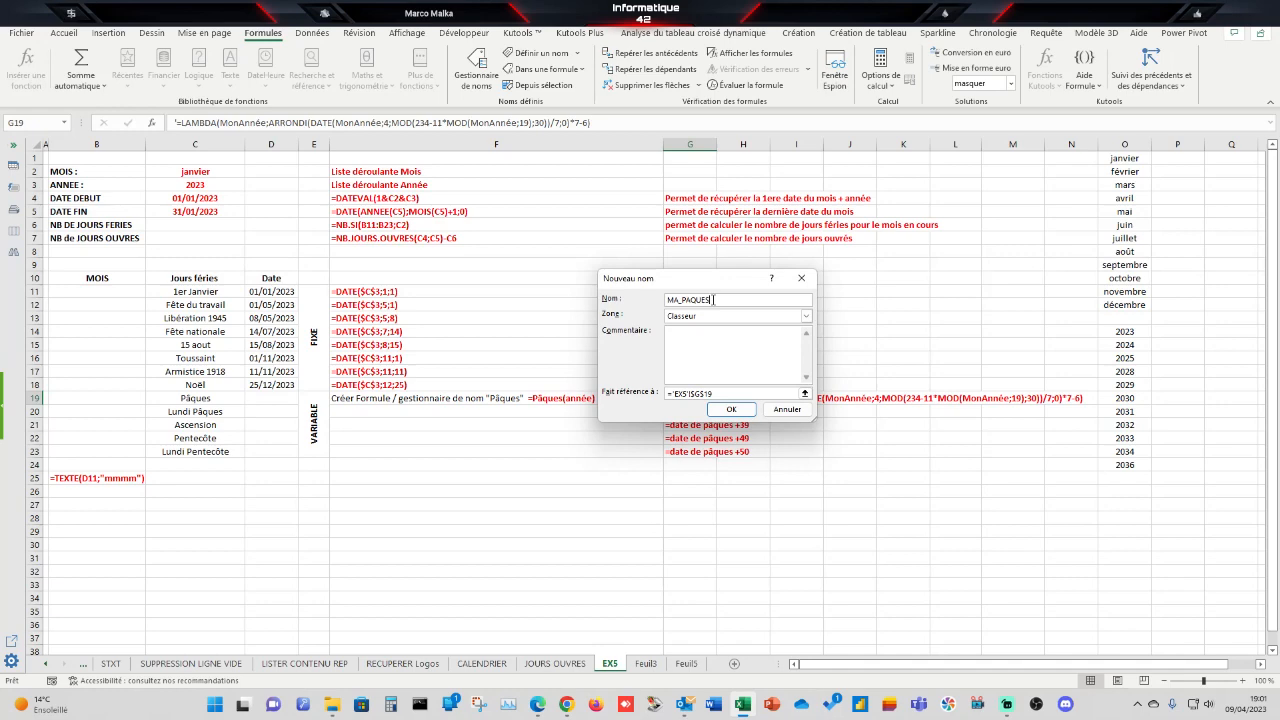
drag(732, 394, 653, 396)
key(ctrl+v)
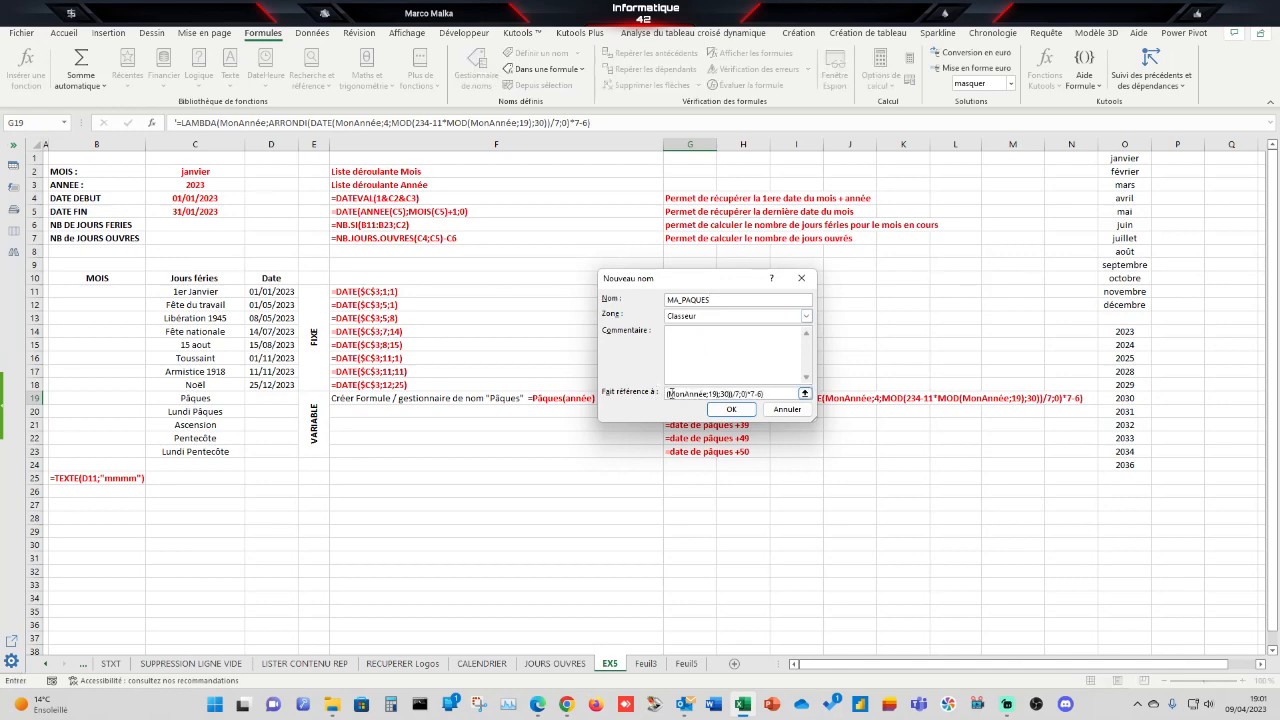
click(731, 409)
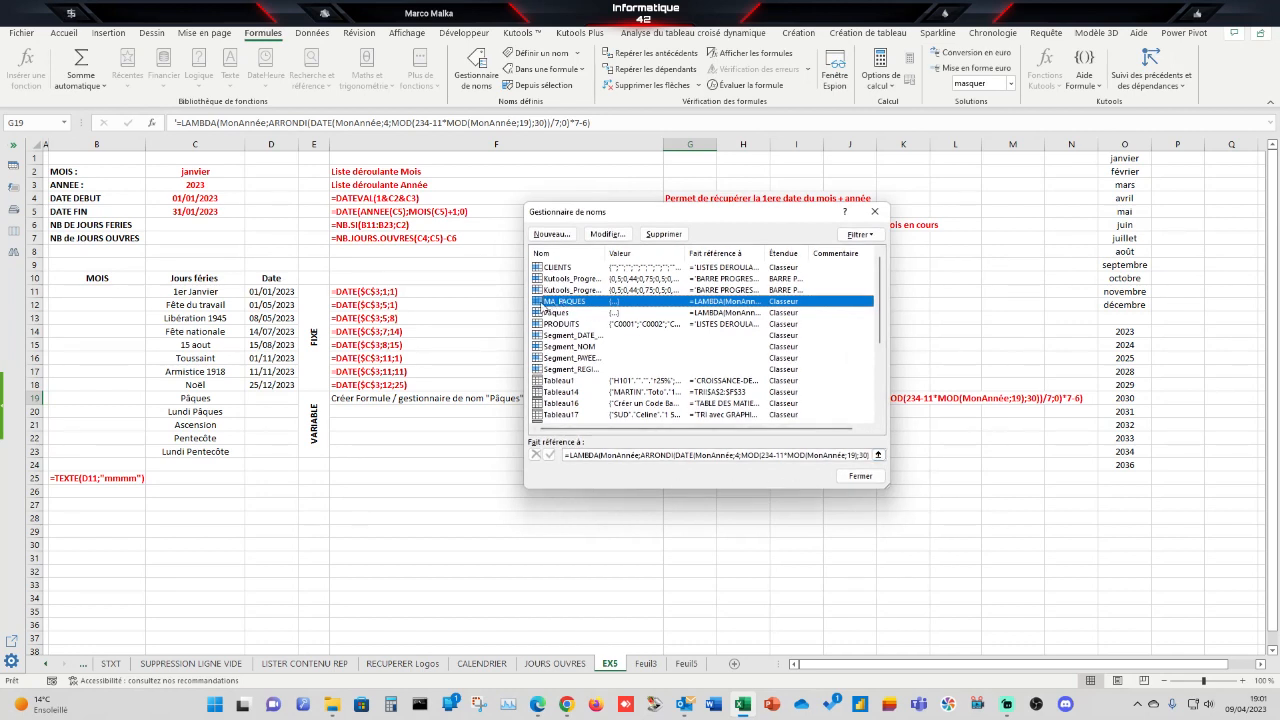
Step: Close the name manager and calculate the Pâques date in D19 with =MA_PAQUES(C3)
click(860, 476)
click(578, 449)
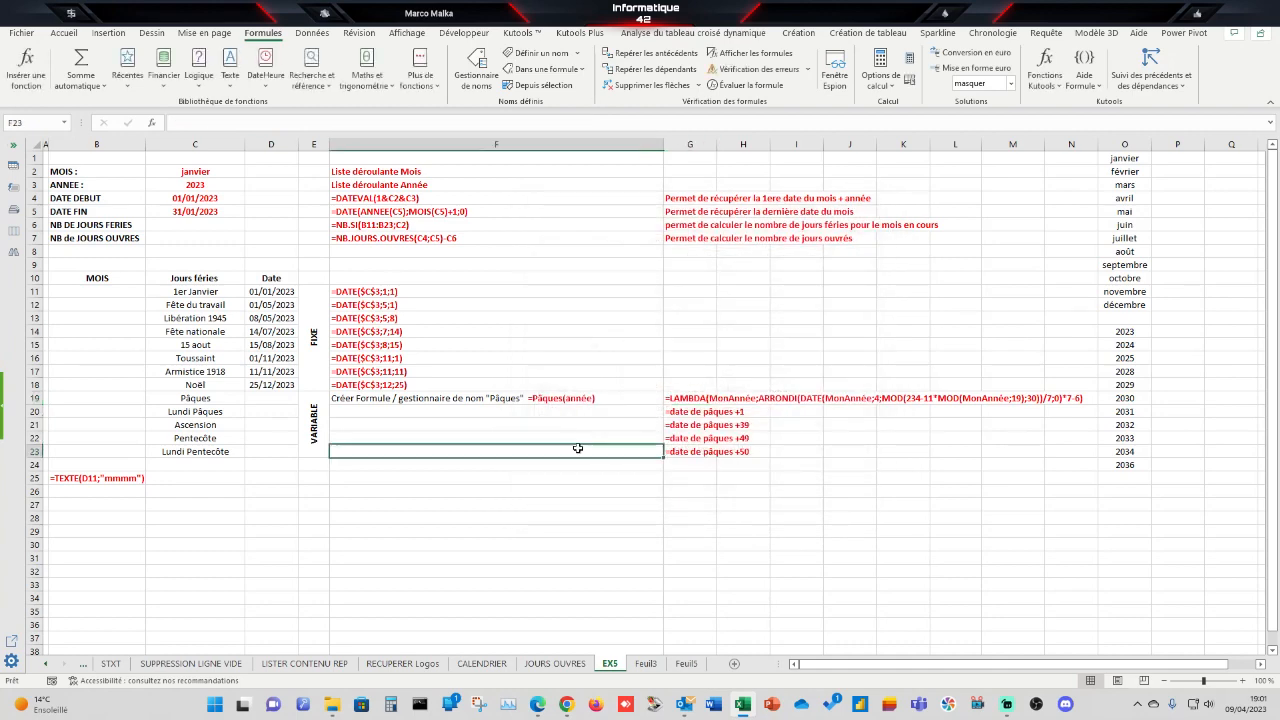
click(276, 398)
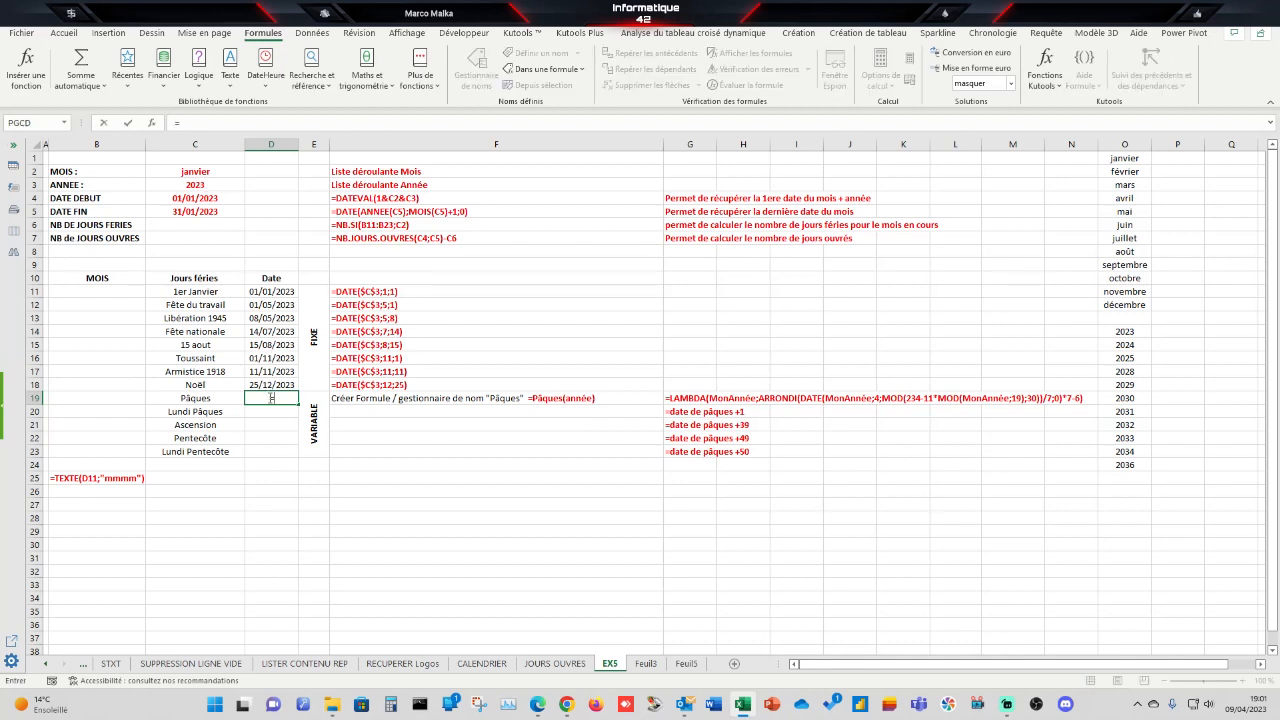
text(=MA_PA)
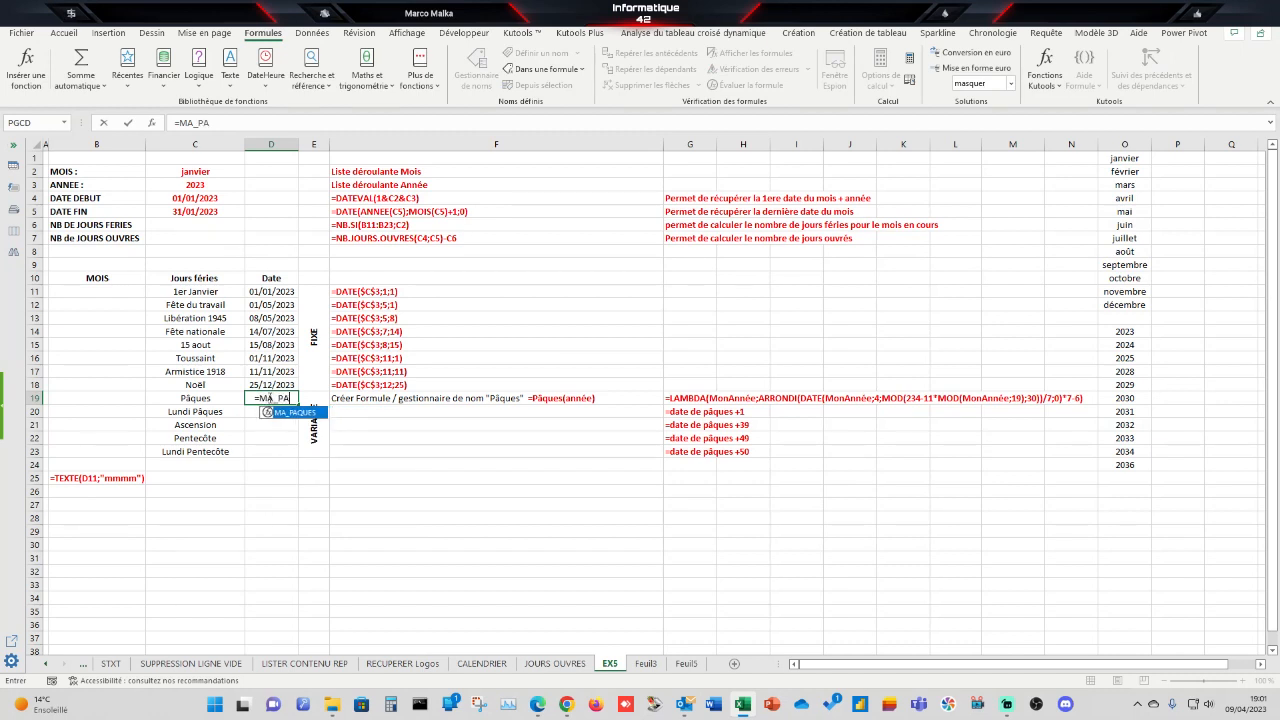
double_click(278, 413)
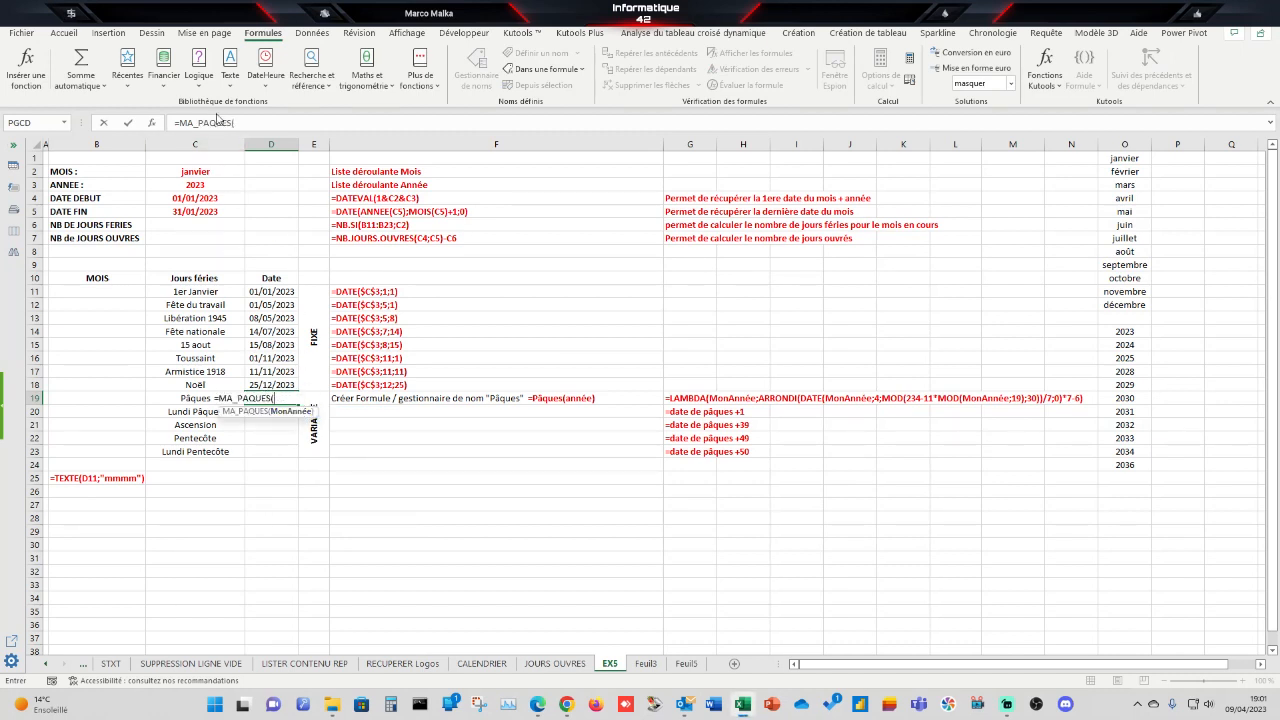
click(198, 187)
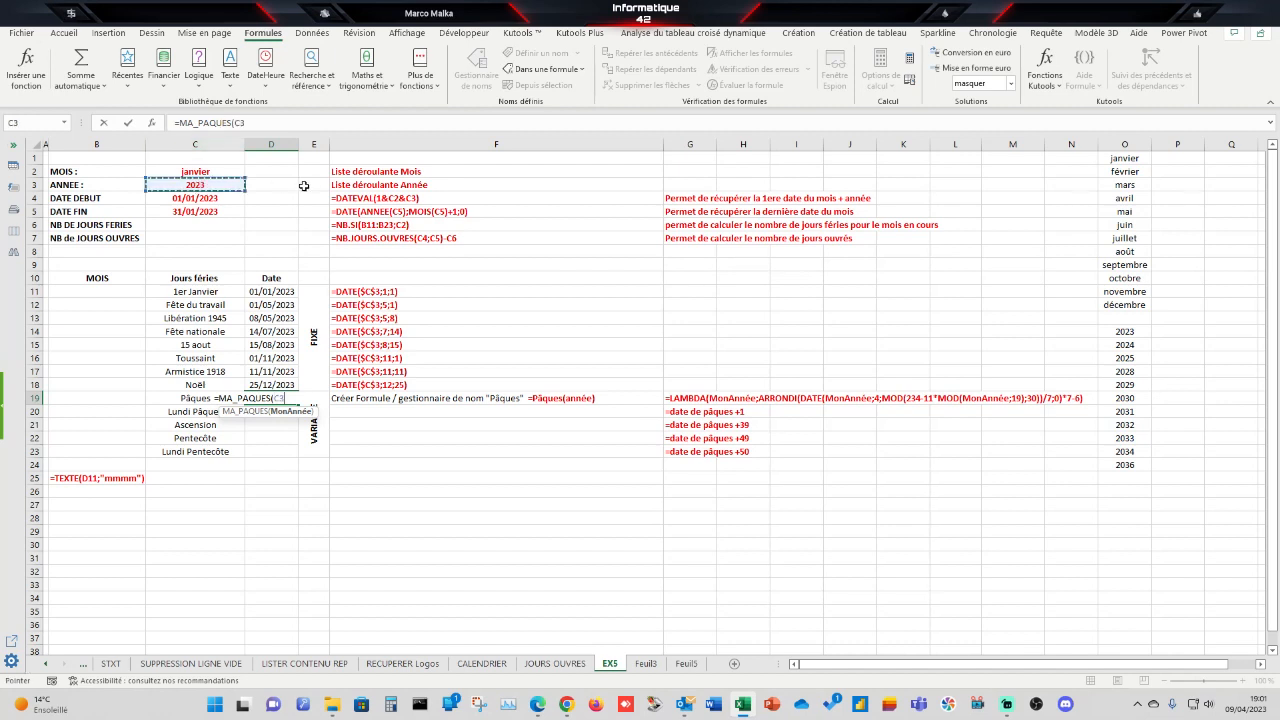
text())
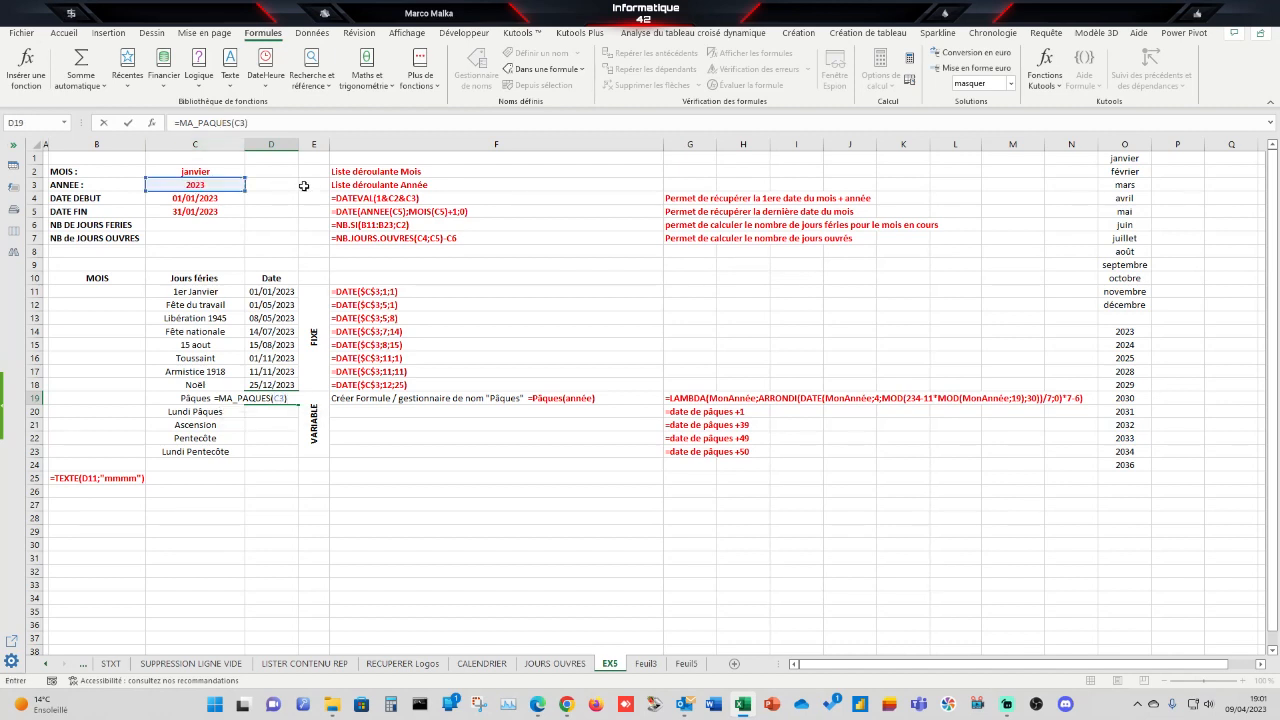
key(Return)
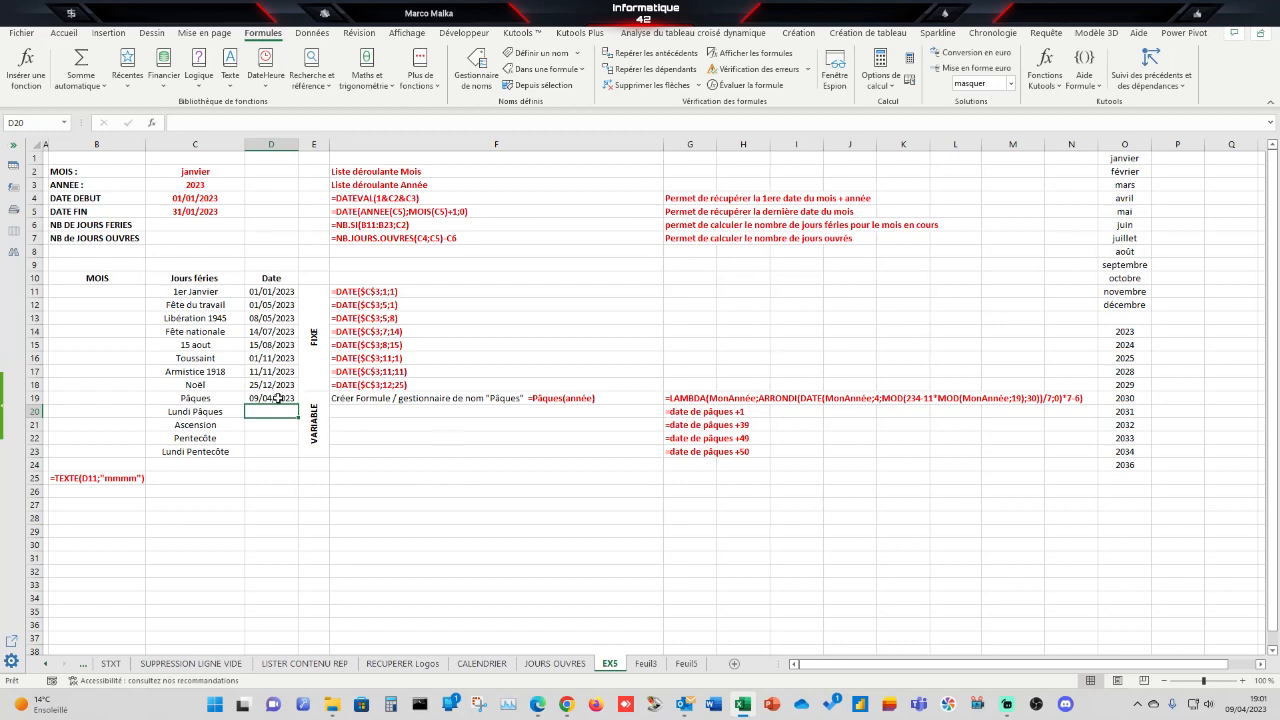
Step: Switch the year in C3 to 2024 and check the Pâques date in D19
click(210, 185)
click(250, 185)
click(182, 205)
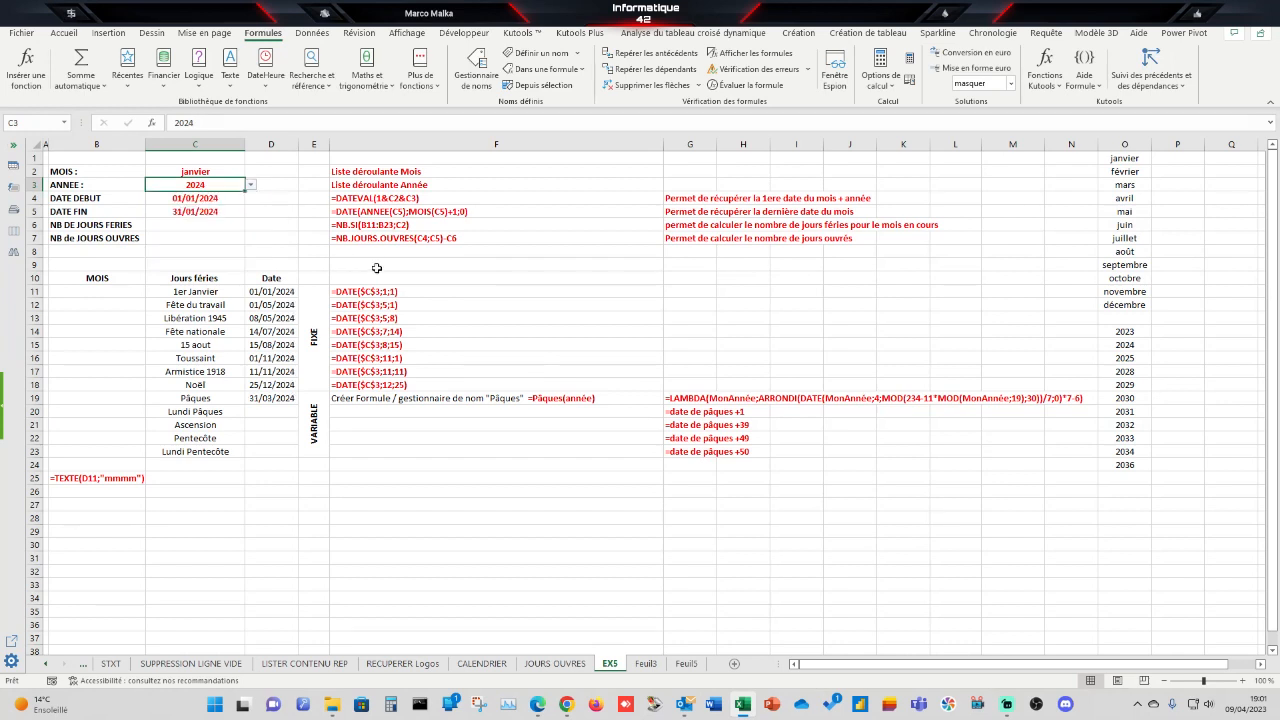
click(255, 402)
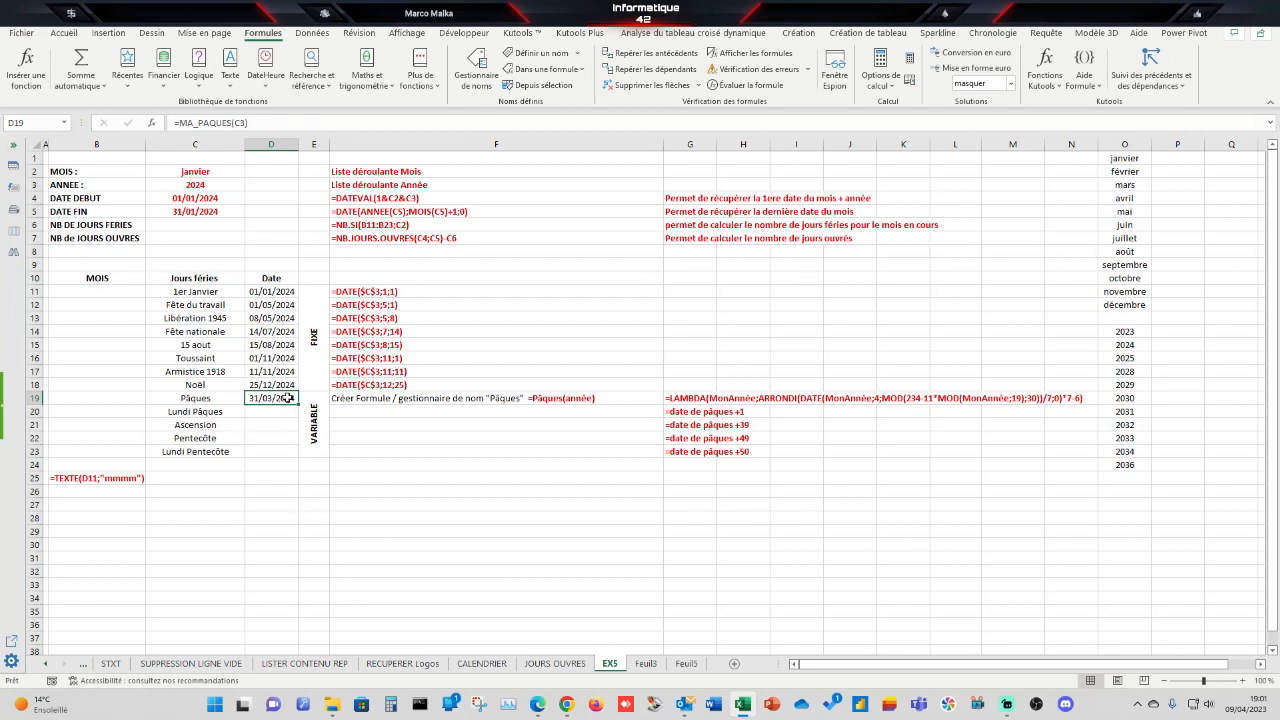
Step: Set the year in C3 back to 2023
click(216, 181)
click(250, 185)
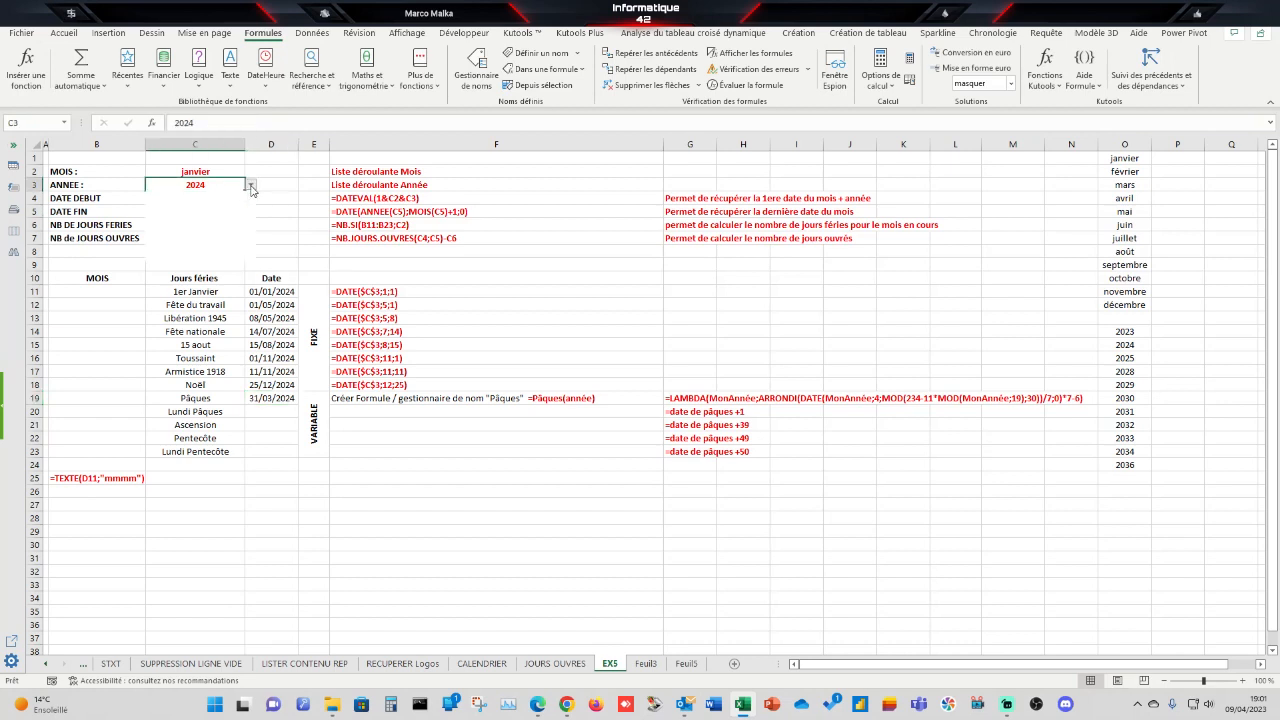
drag(250, 225, 250, 200)
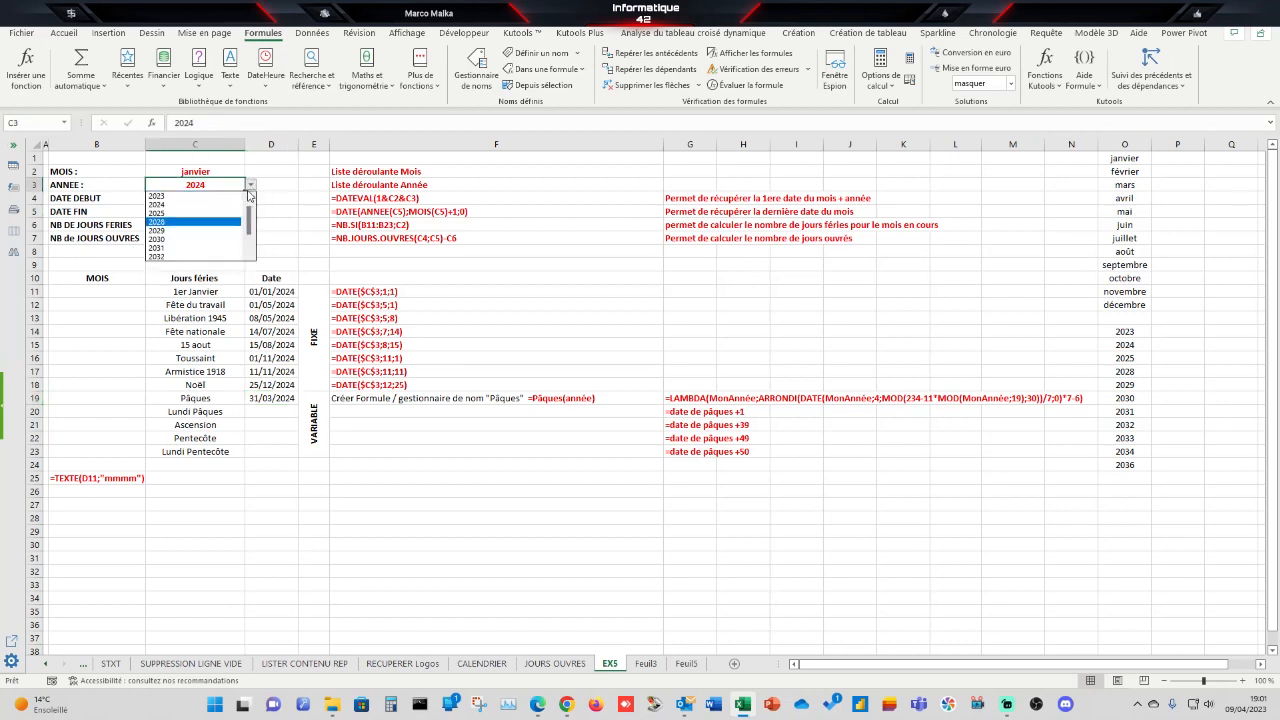
click(188, 197)
Step: Calculate the Lundi Pâques date in D20 with =D19+1
click(279, 428)
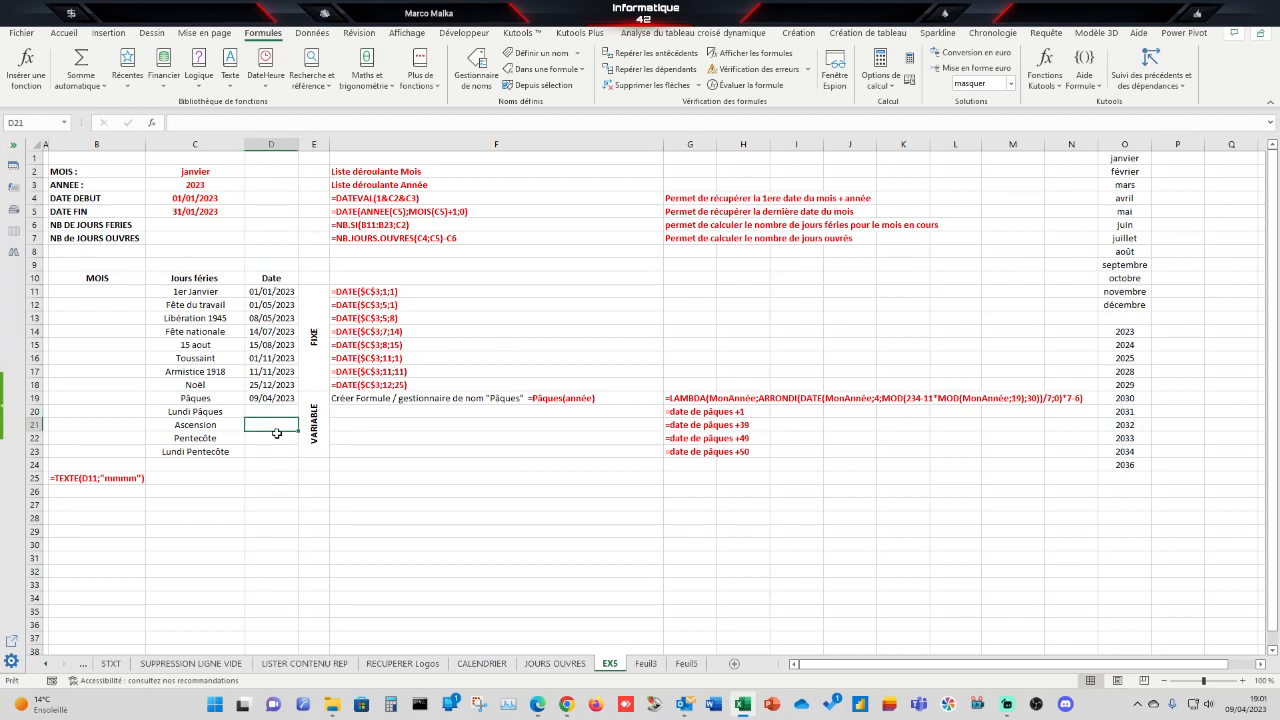
drag(273, 410, 273, 452)
click(437, 514)
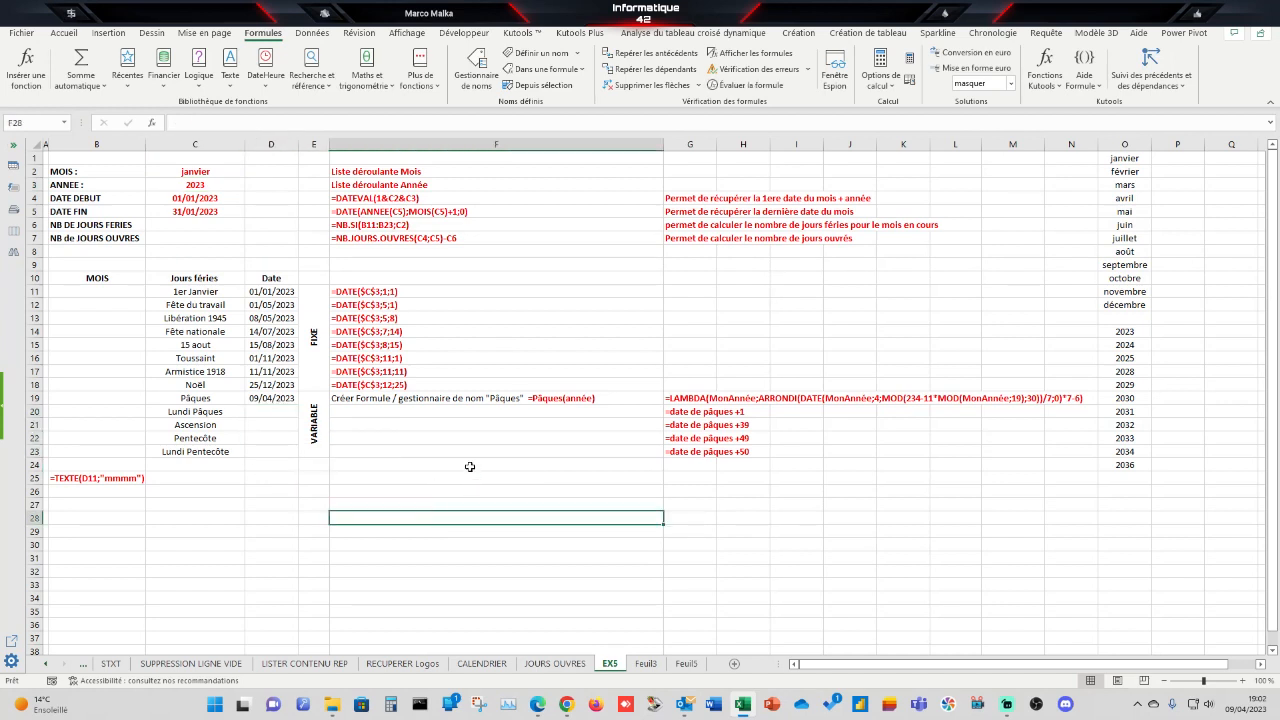
click(259, 398)
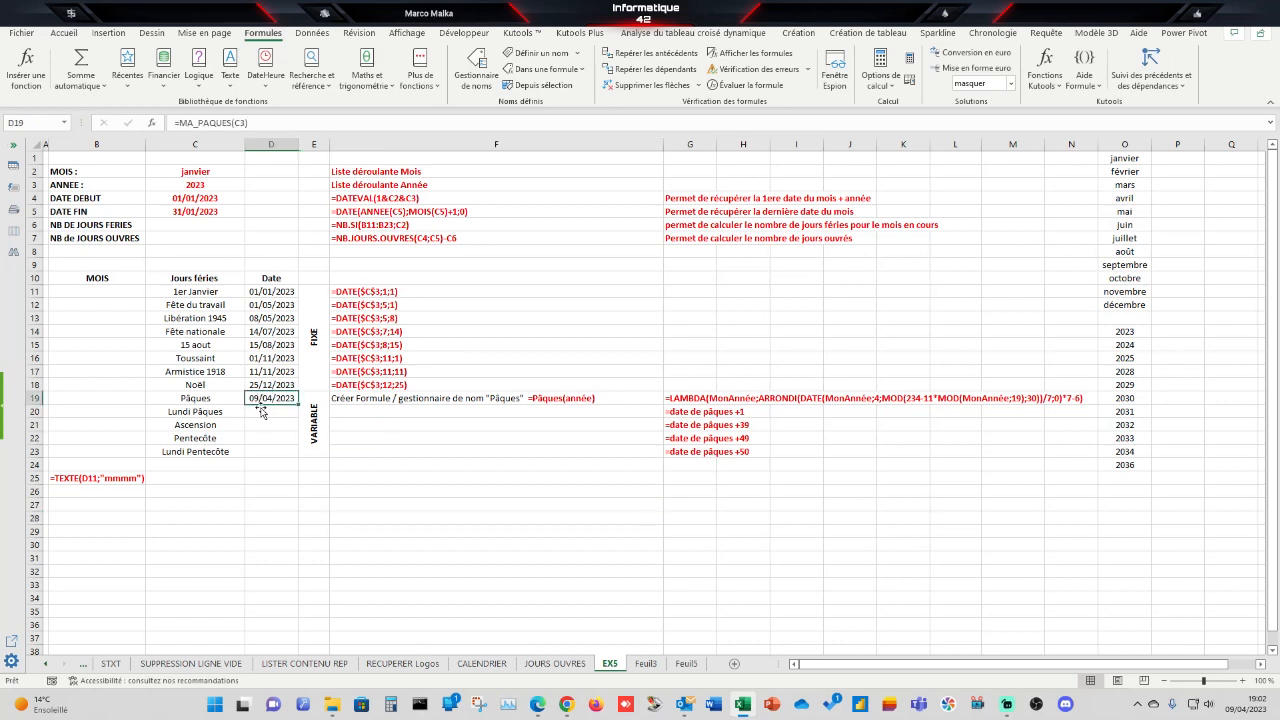
click(260, 412)
text(=)
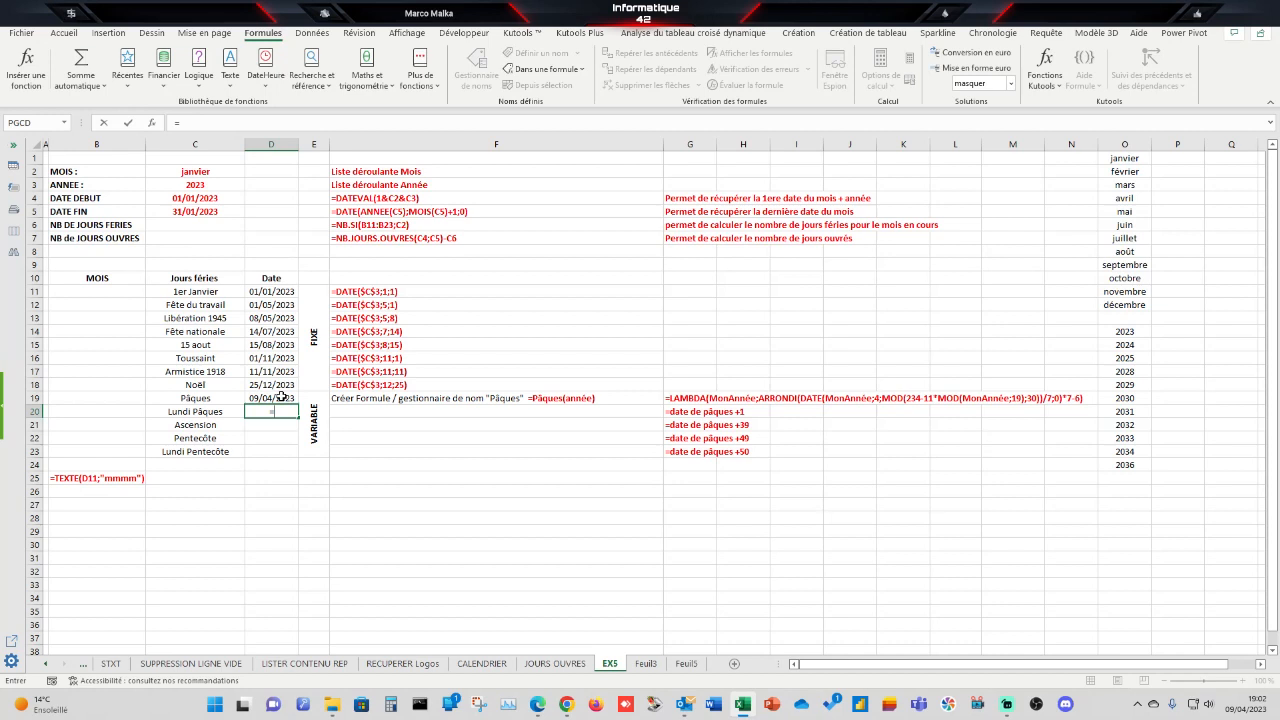
click(281, 397)
text(+12)
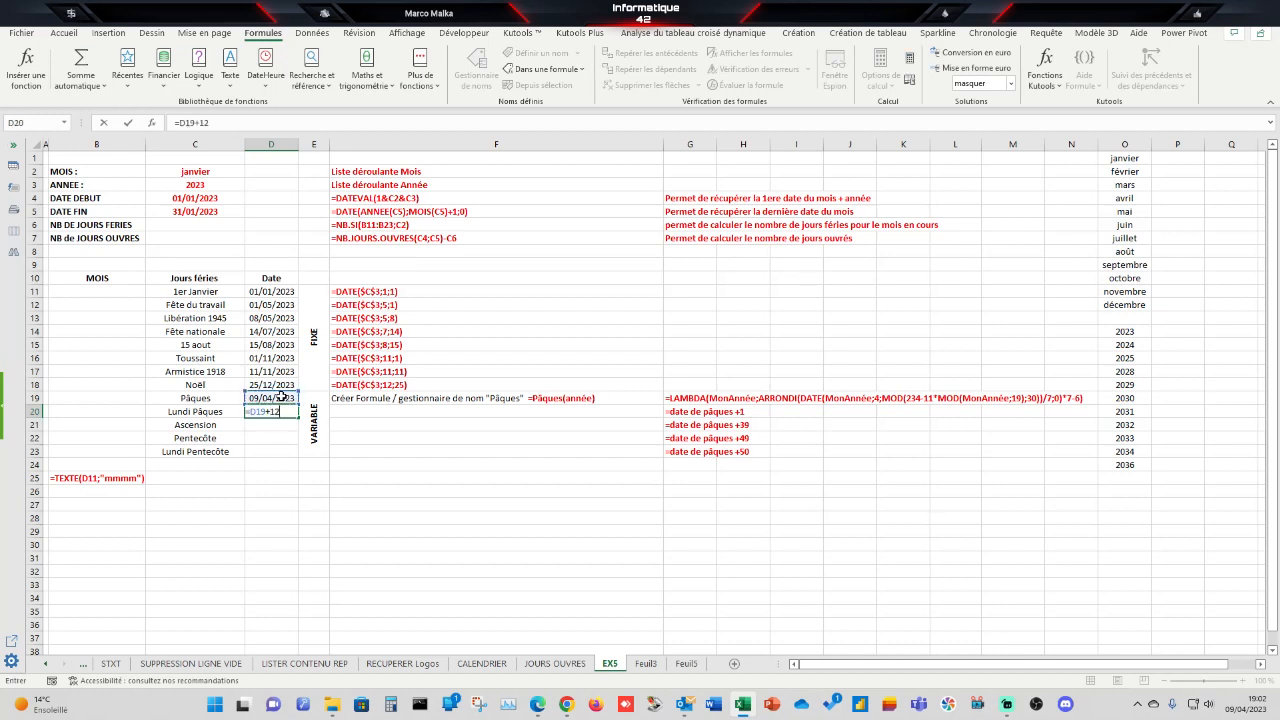
key(Return)
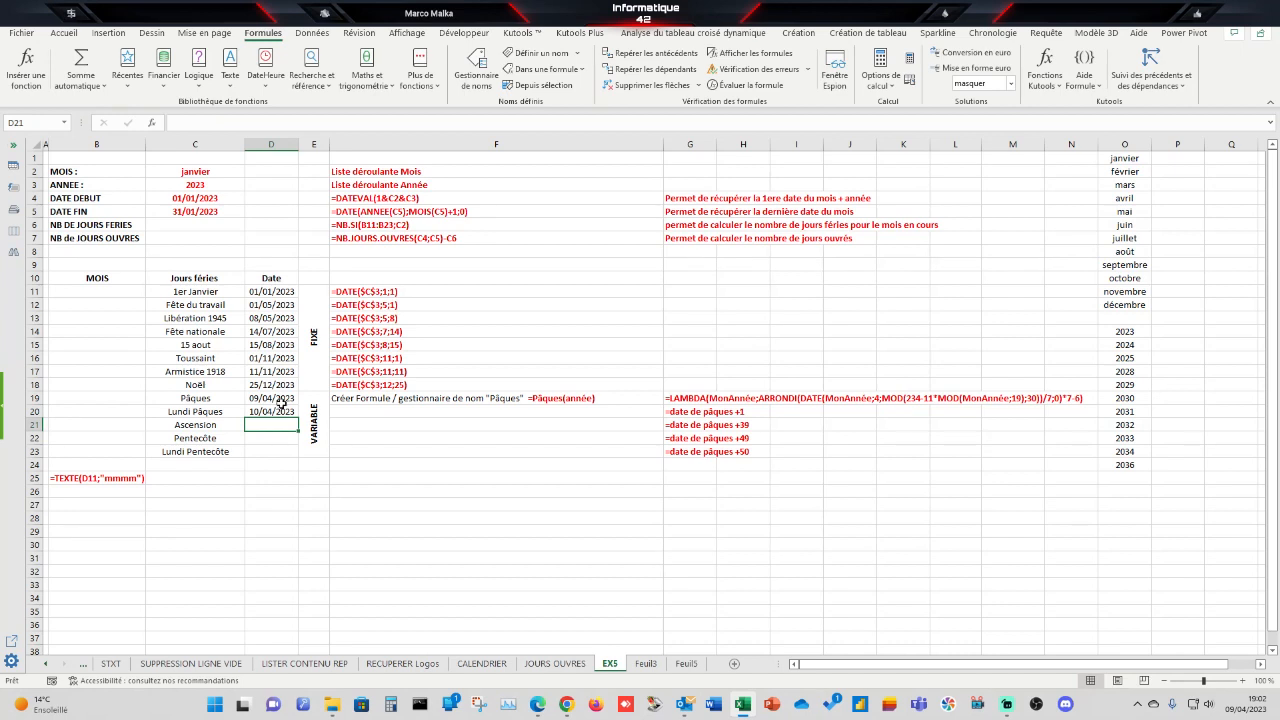
Step: Calculate the Ascension date in D21 with =D19+39
text(=)
click(271, 398)
text(+39)
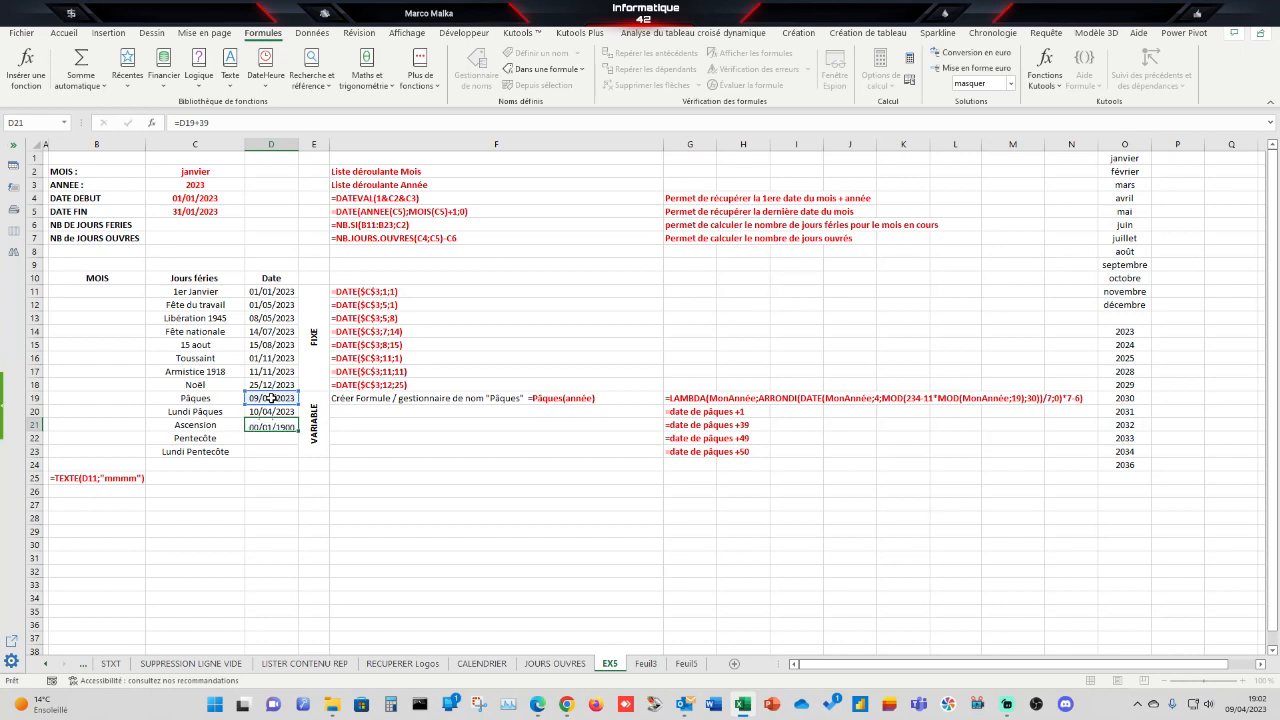
key(Return)
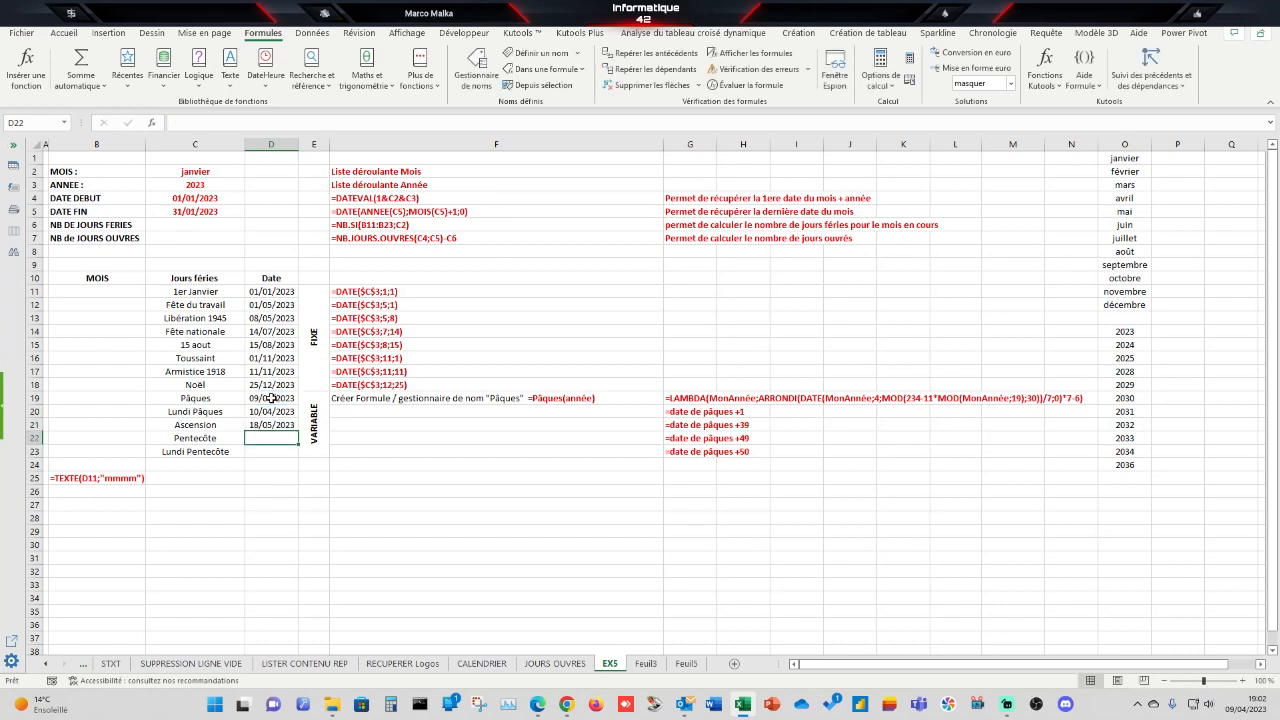
Step: Calculate the Pentecôte date in D22 with =D19+49 and the Lundi Pentecôte date in D23 with =D19+50
text(=)
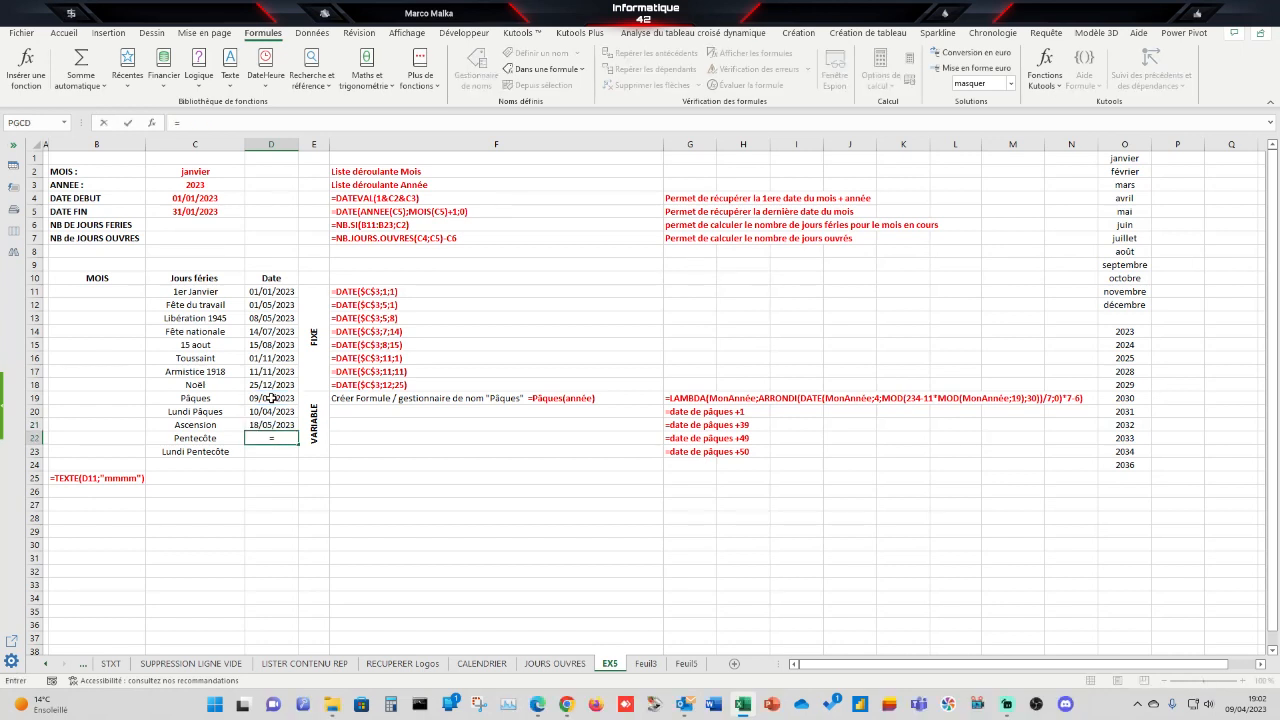
text(+)
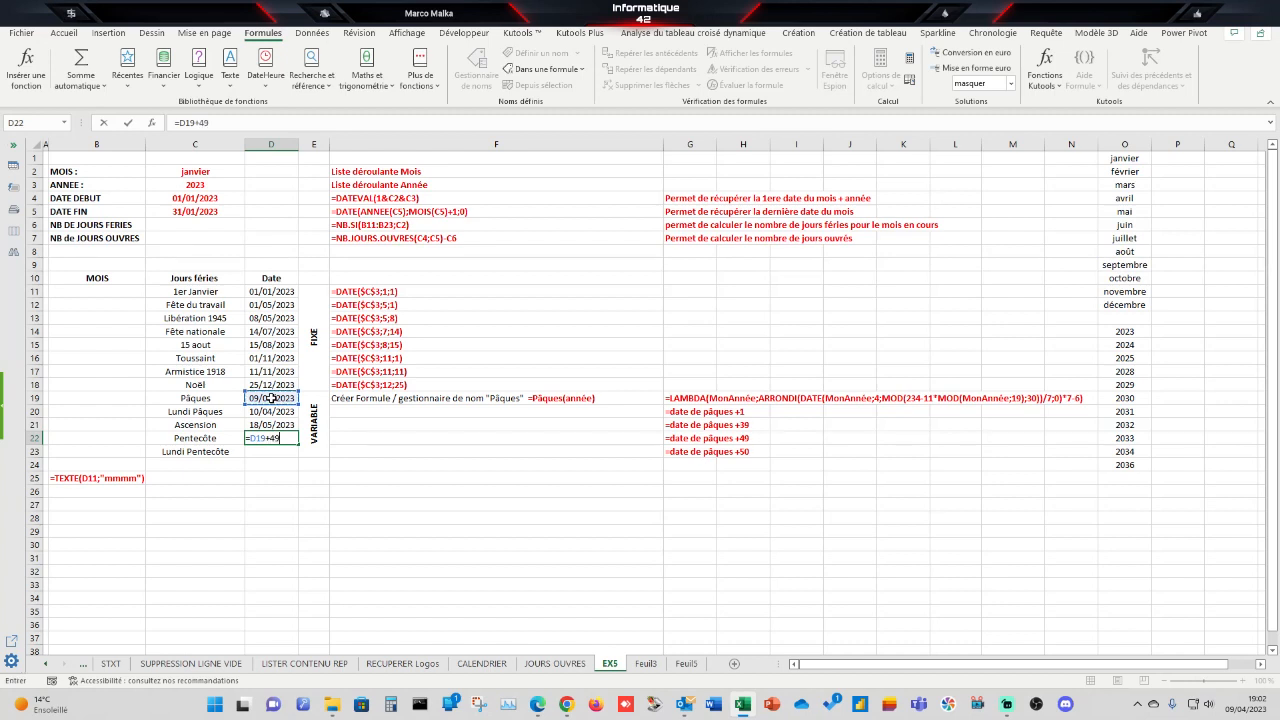
text(49)
key(Return)
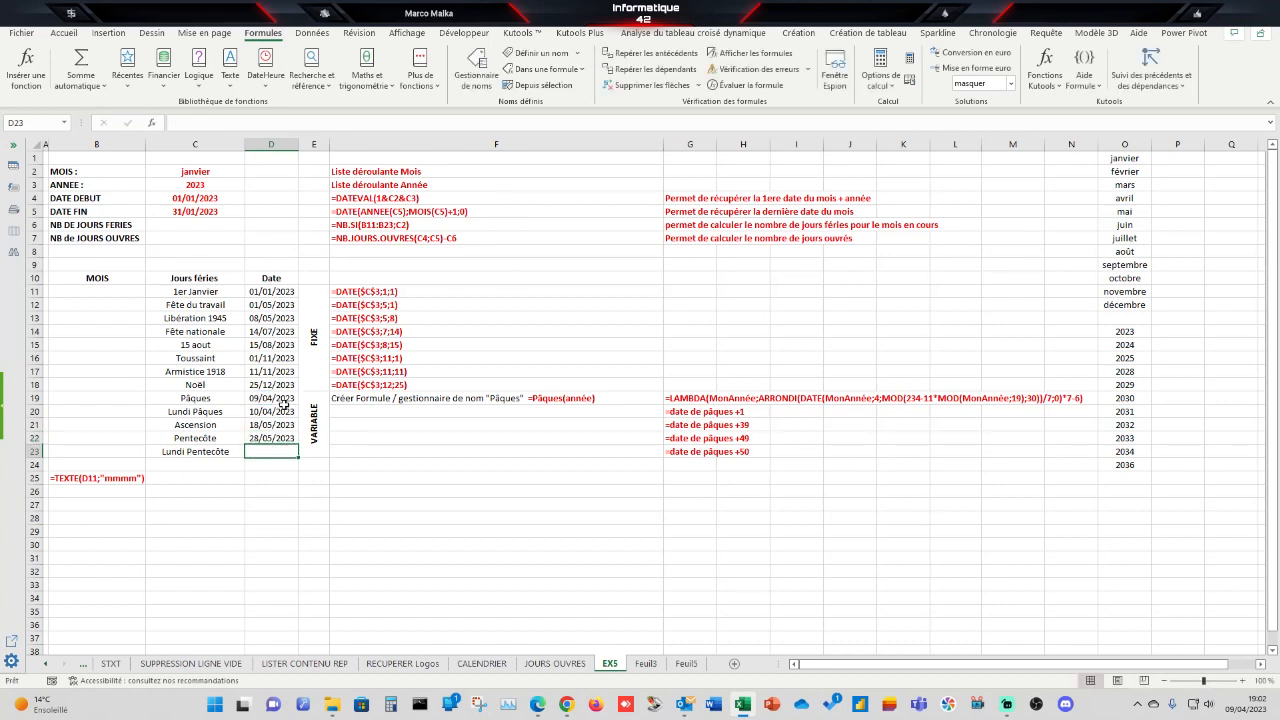
text(=)
click(281, 399)
text(+5)
key(Return)
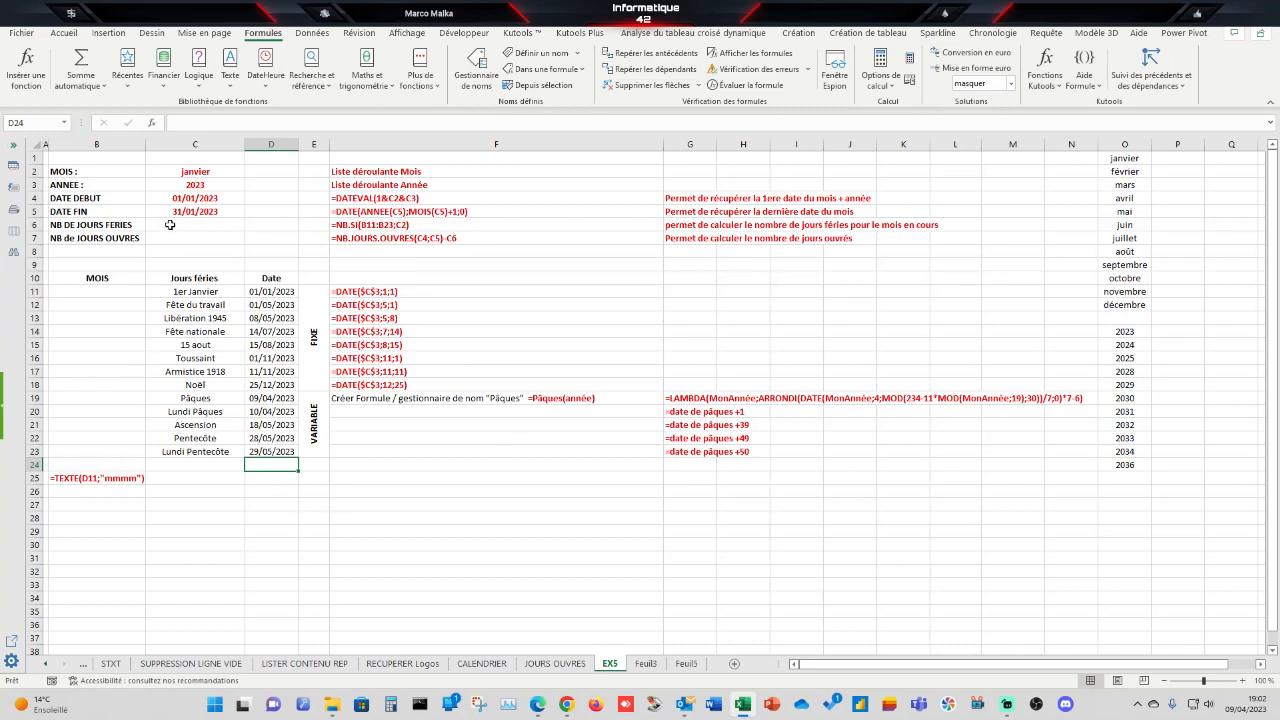
Step: Enter =TEXTE(D11;"mmmm") in B11 to derive the month name of the first holiday
click(88, 291)
drag(89, 305, 91, 452)
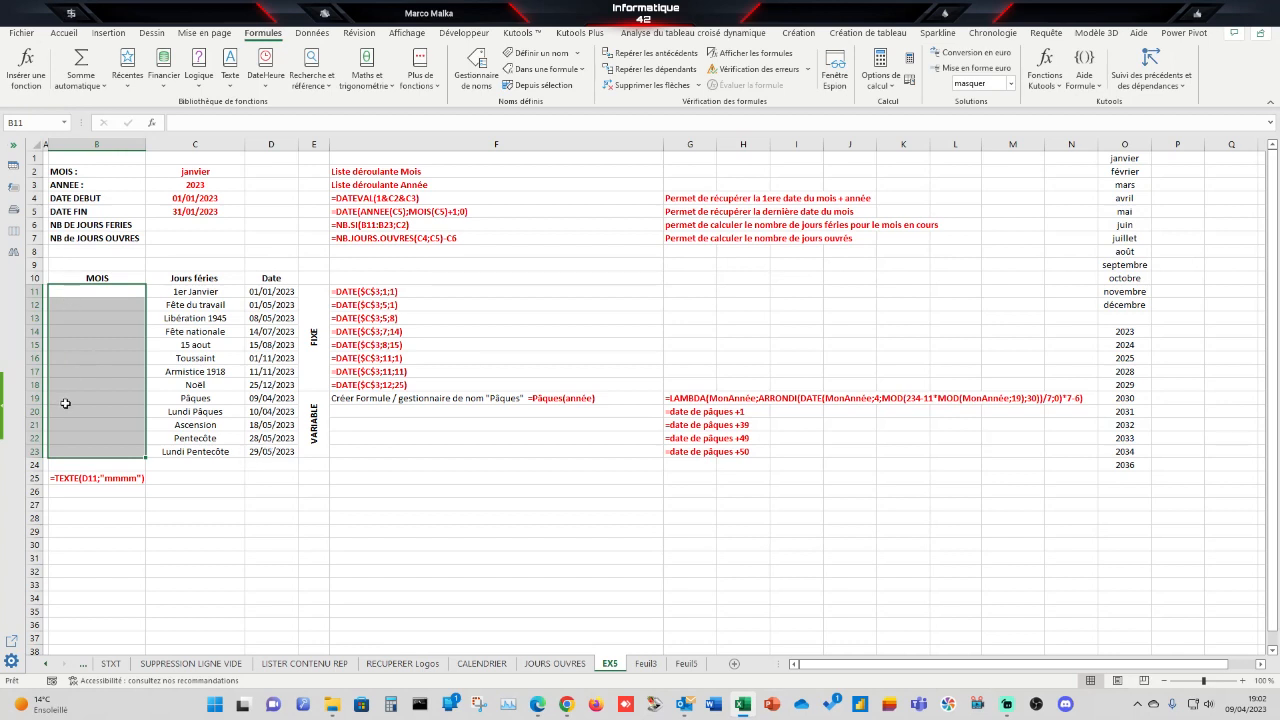
click(86, 290)
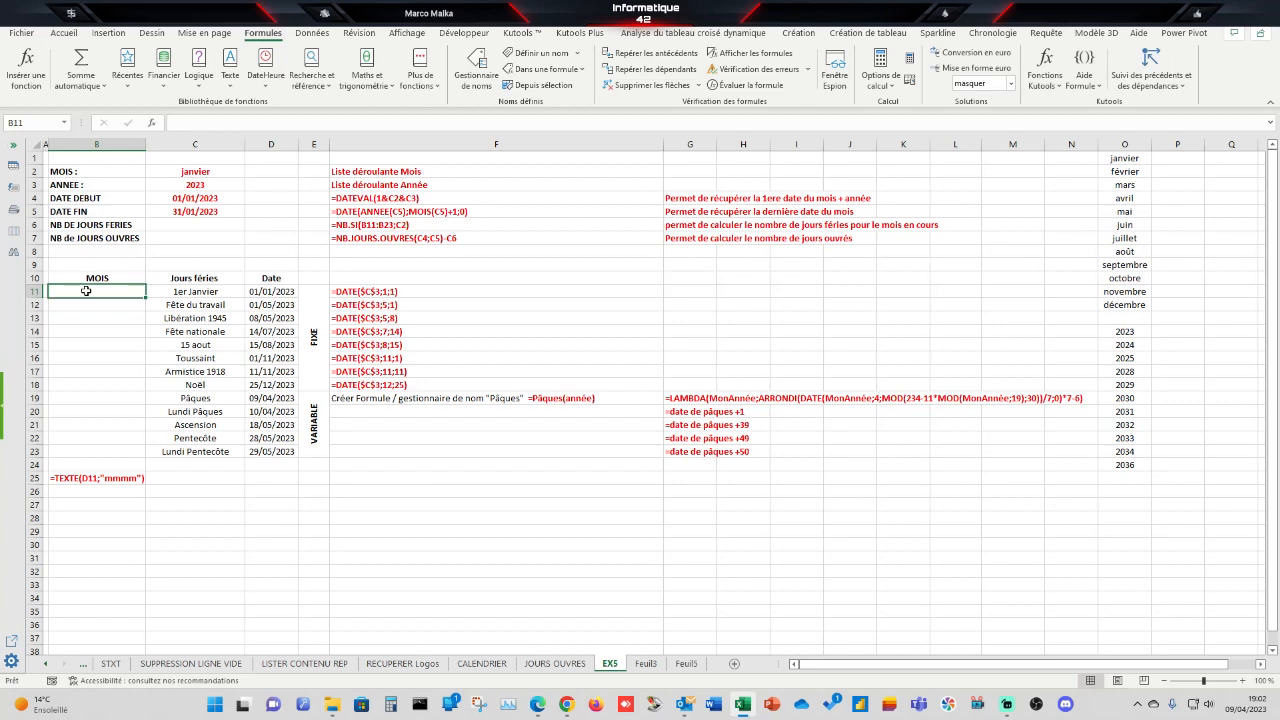
text(=texte()
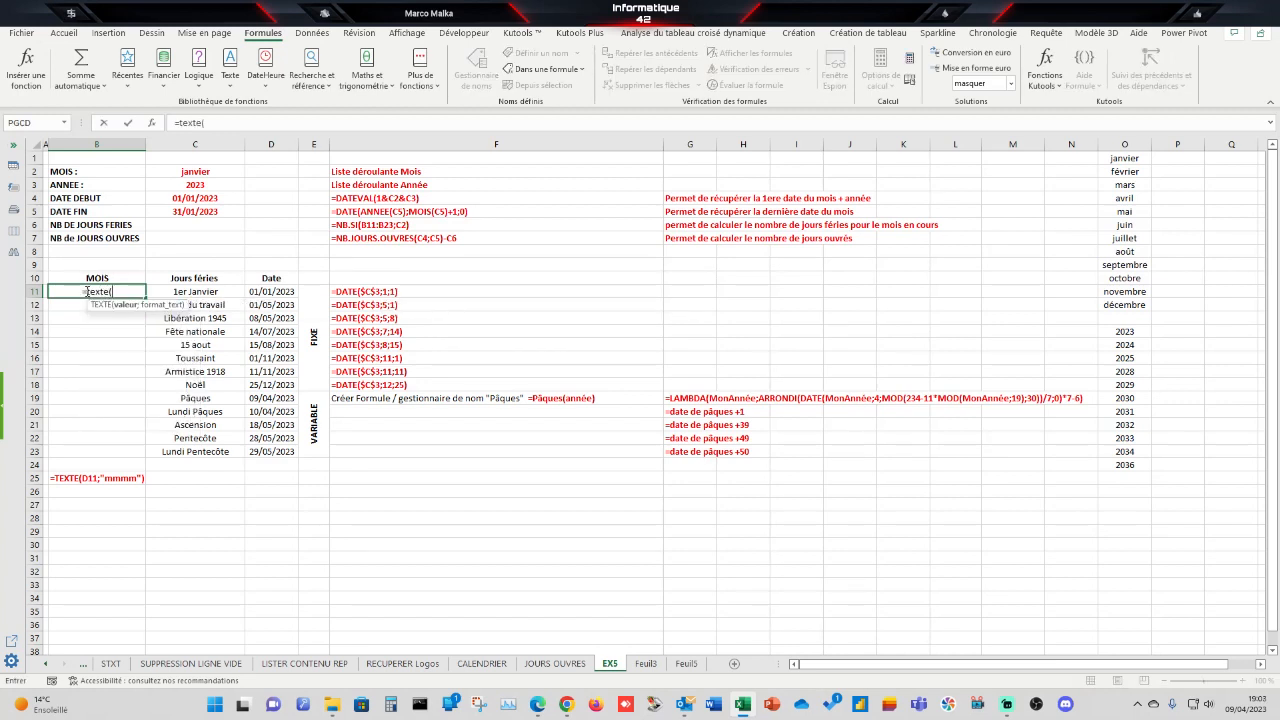
click(266, 291)
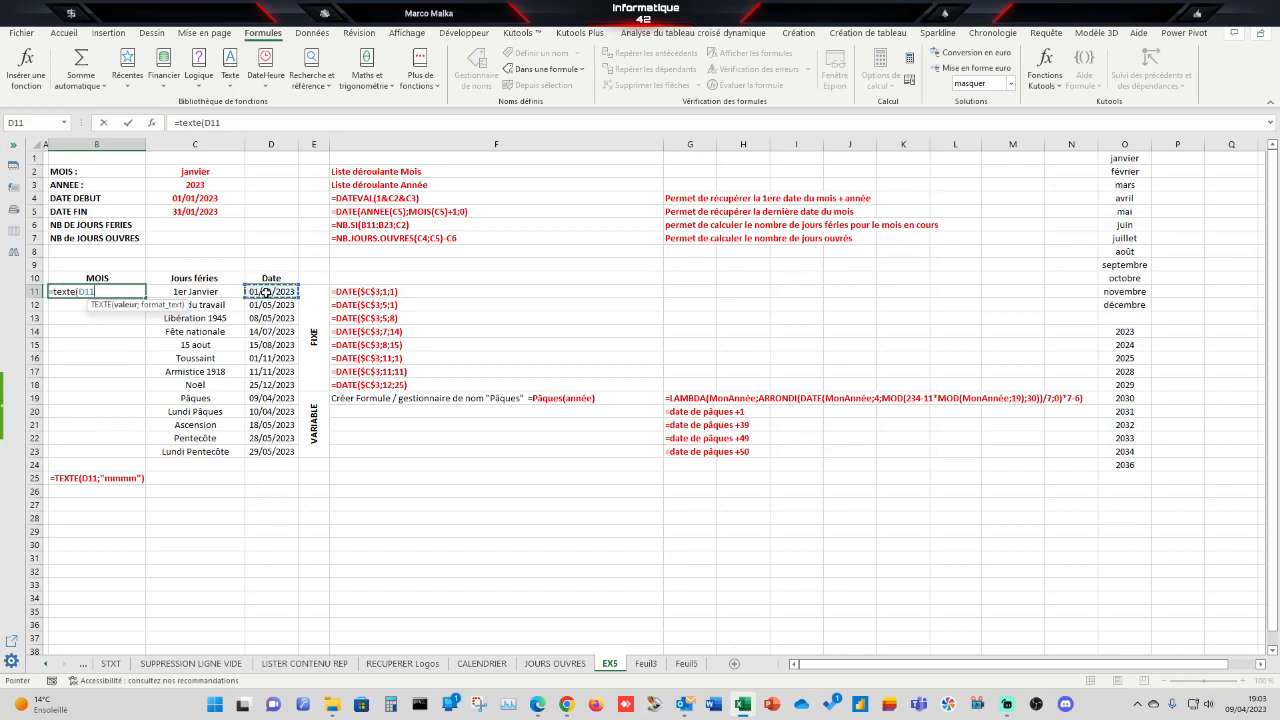
text(;)
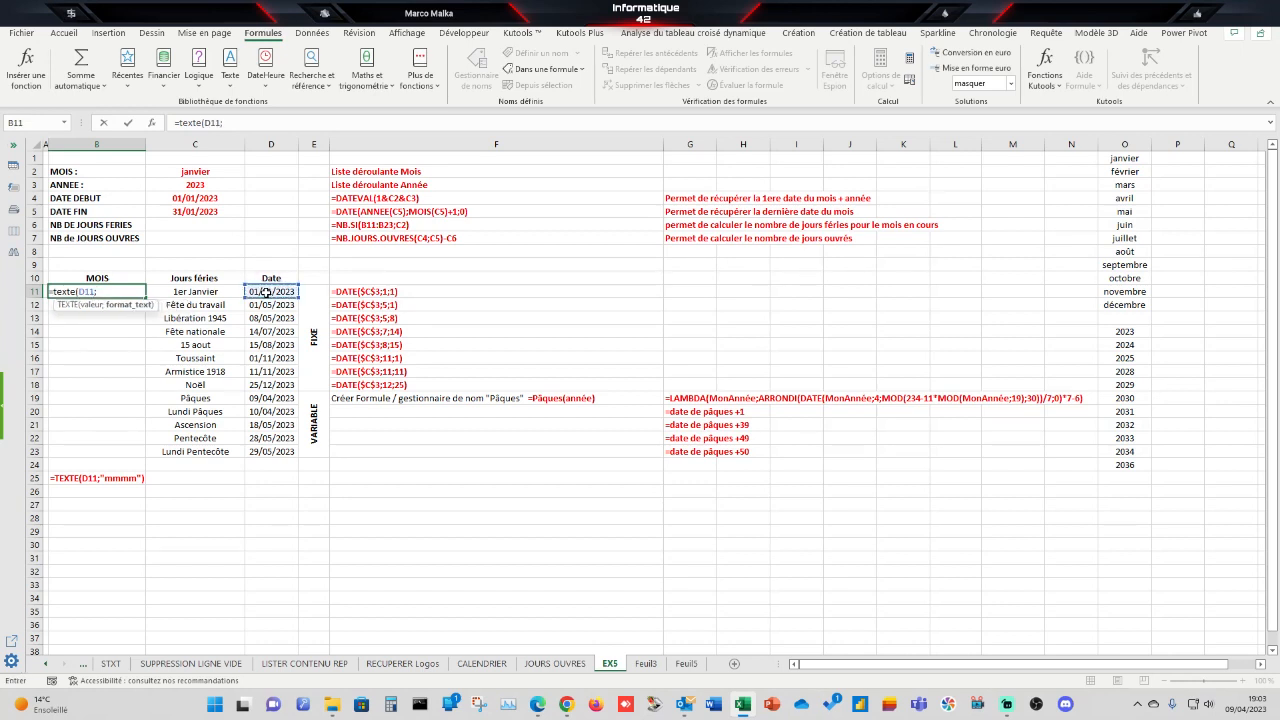
text("mmmm"))
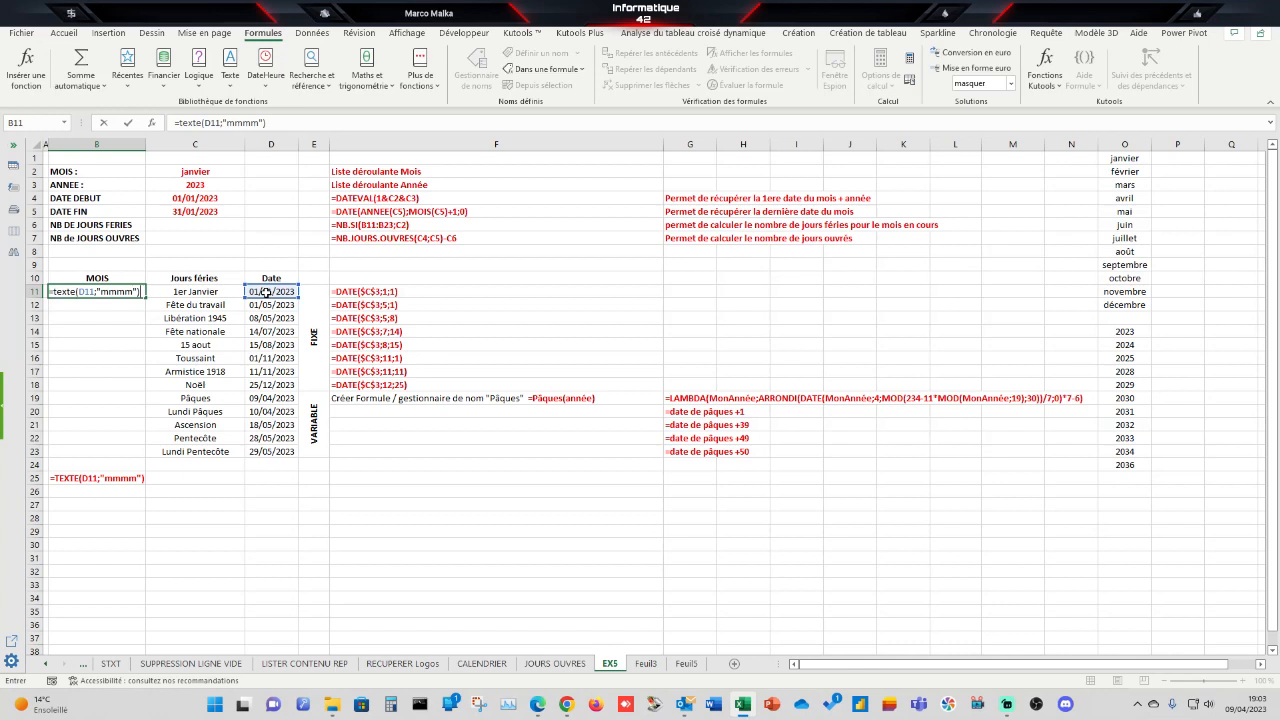
key(Return)
Step: Fill the month-name formula from B11 down to B23 for all the holidays
click(134, 292)
drag(145, 298, 138, 458)
click(336, 542)
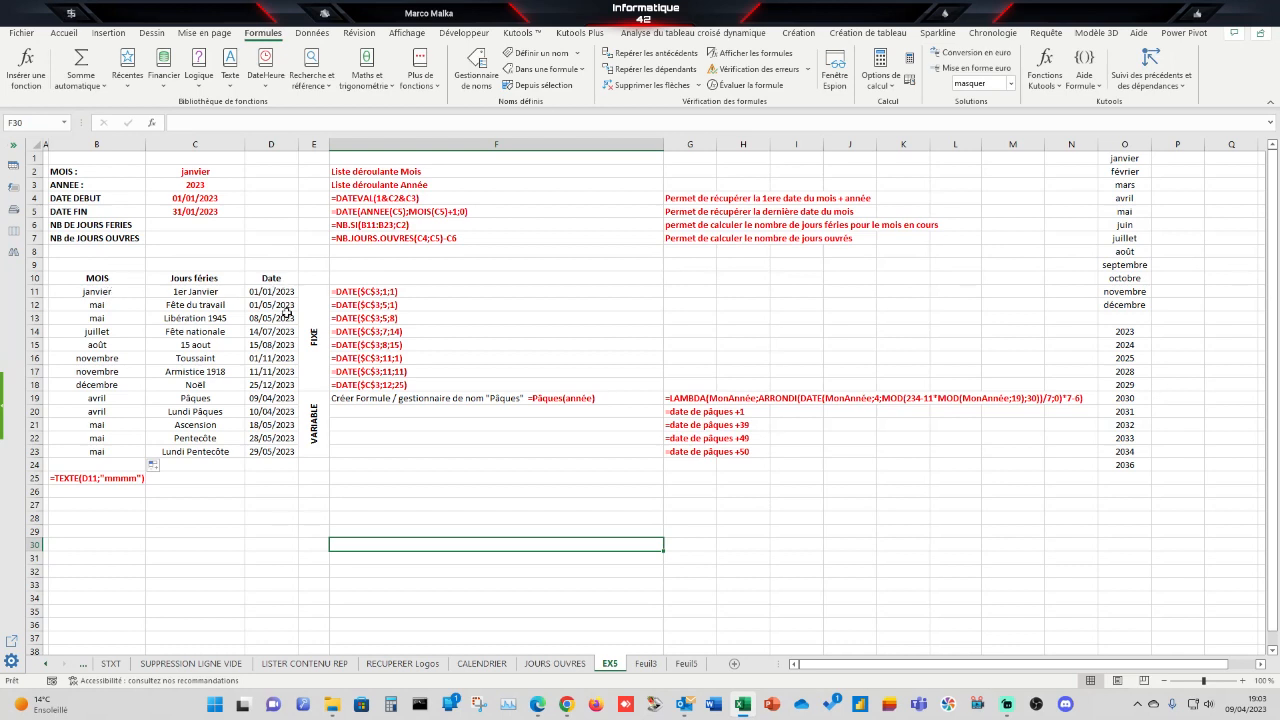
Step: Enter =NB.SI(B11:B23;C2) in C6 to count the public holidays of the selected month
click(188, 225)
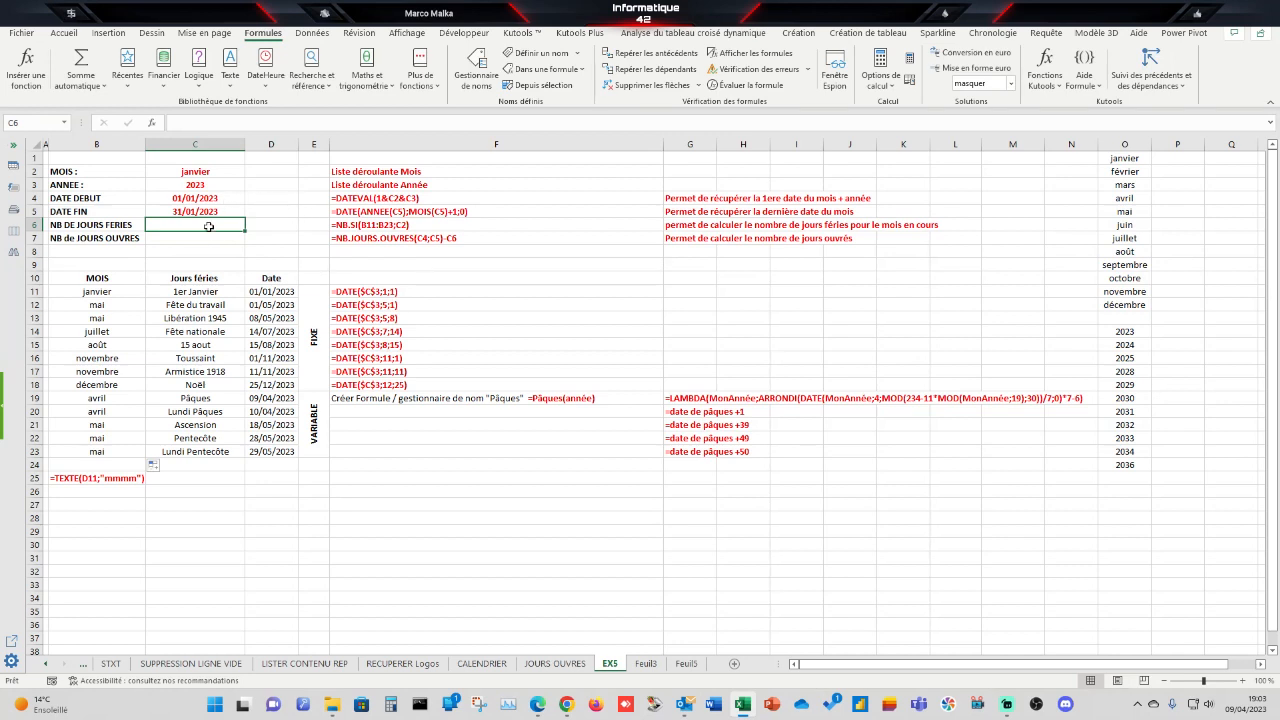
text(=)
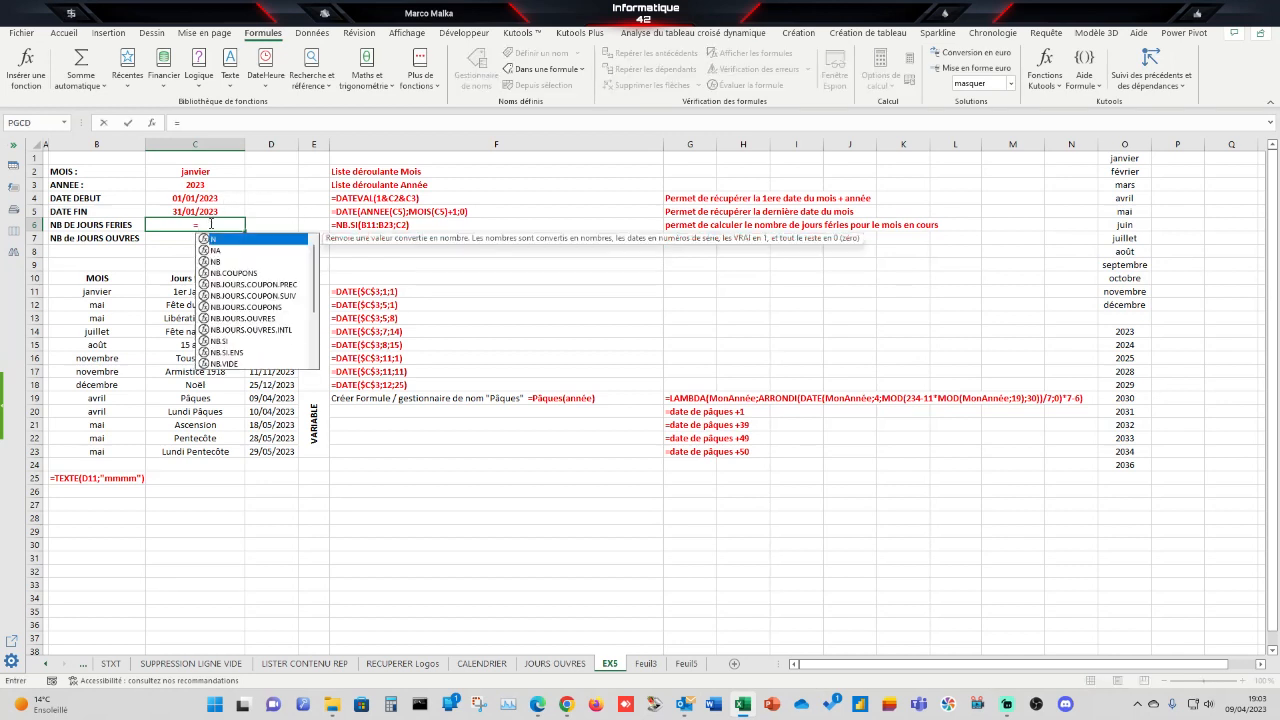
text(nb.si()
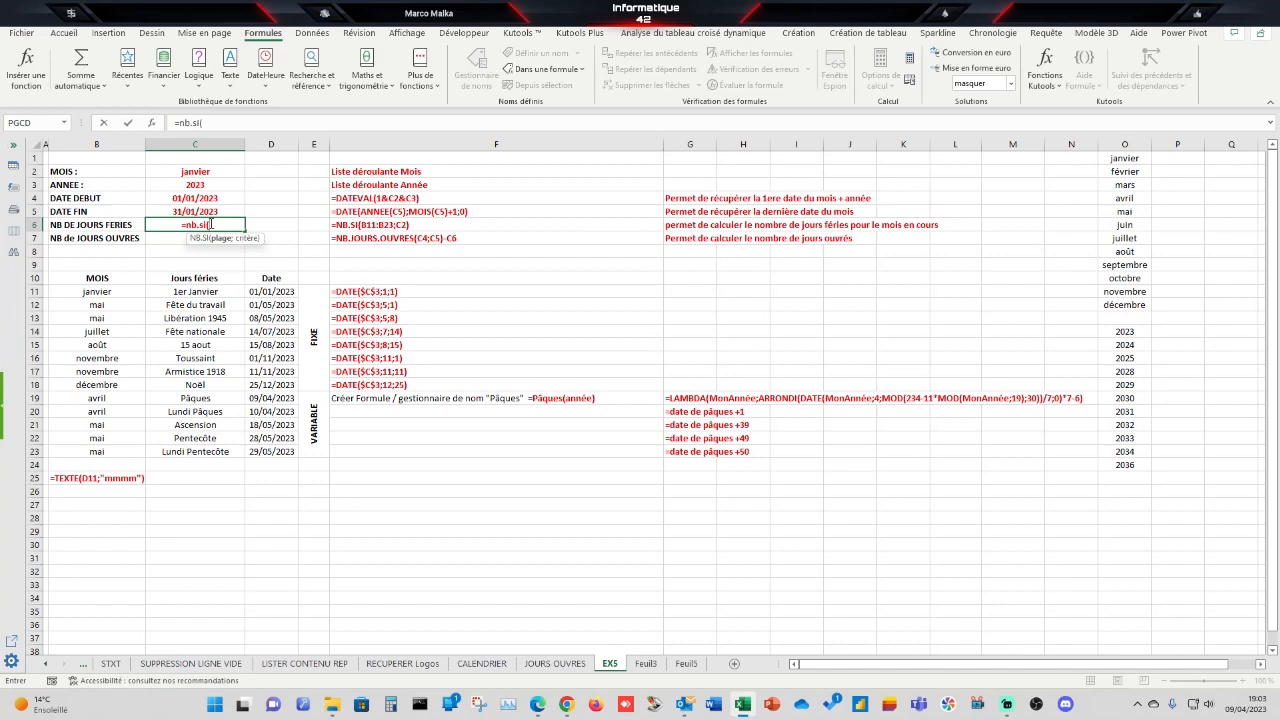
drag(93, 291, 108, 452)
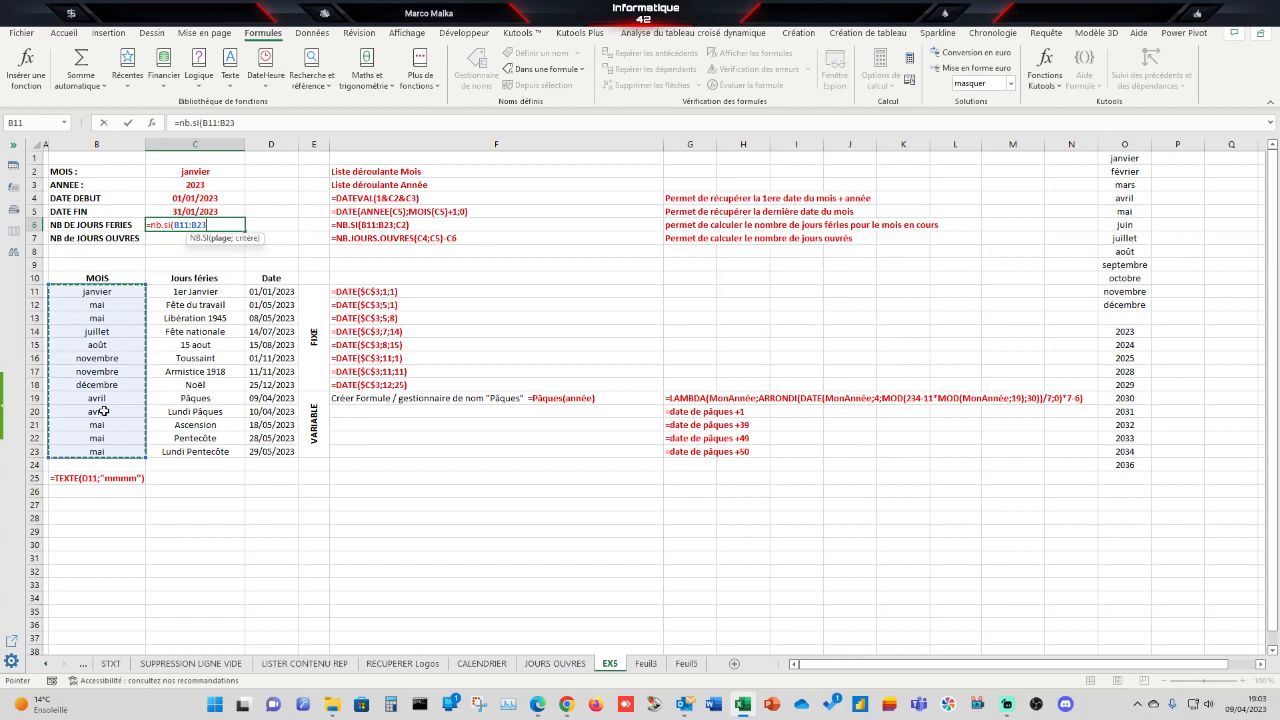
text(;)
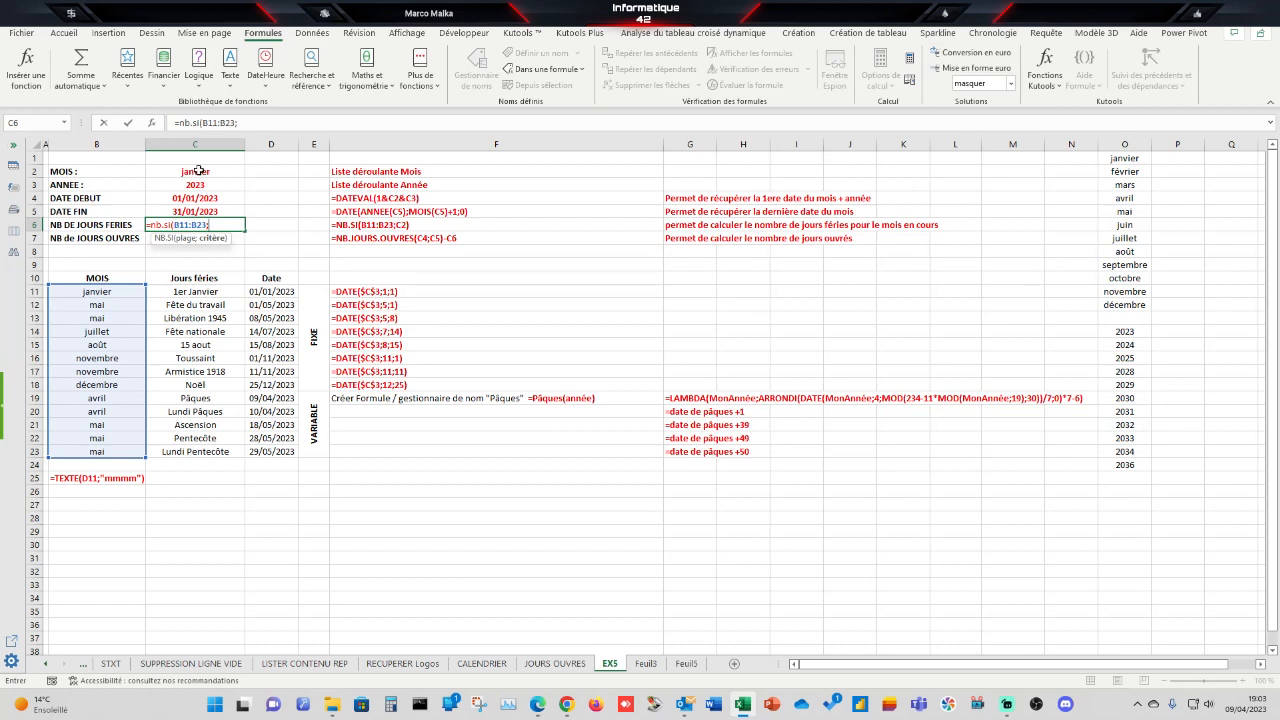
click(199, 171)
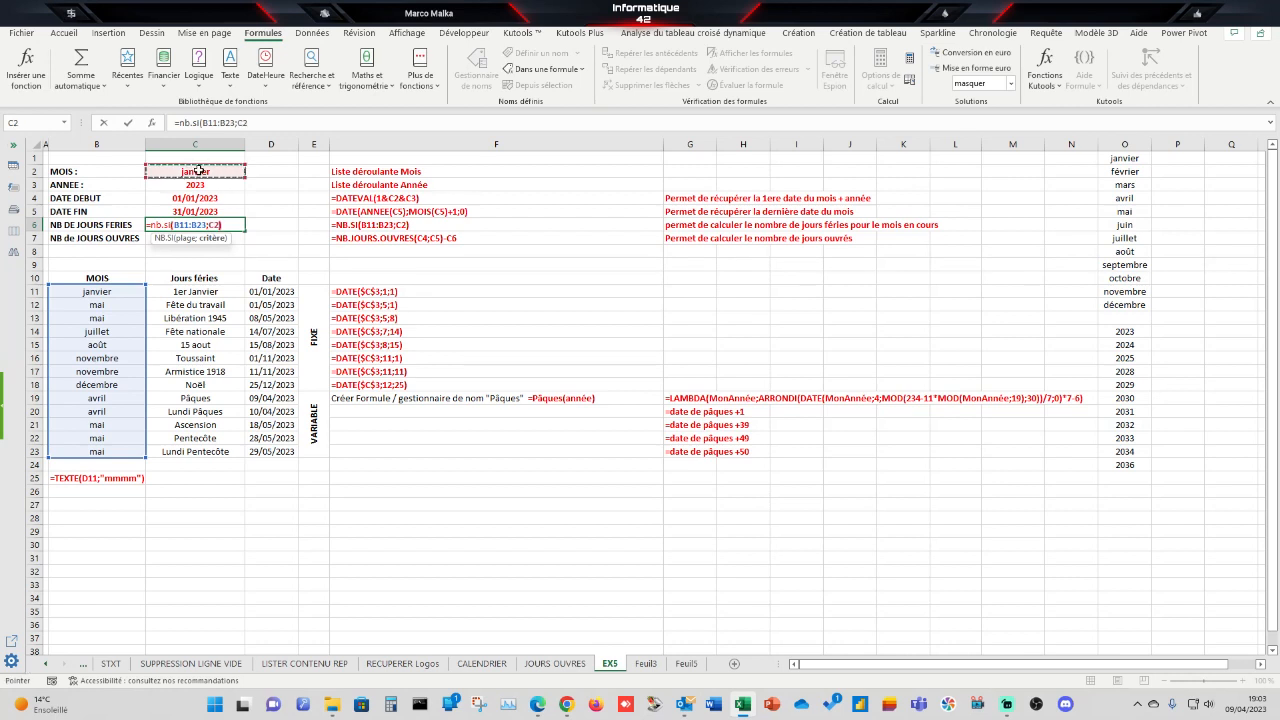
text())
key(Return)
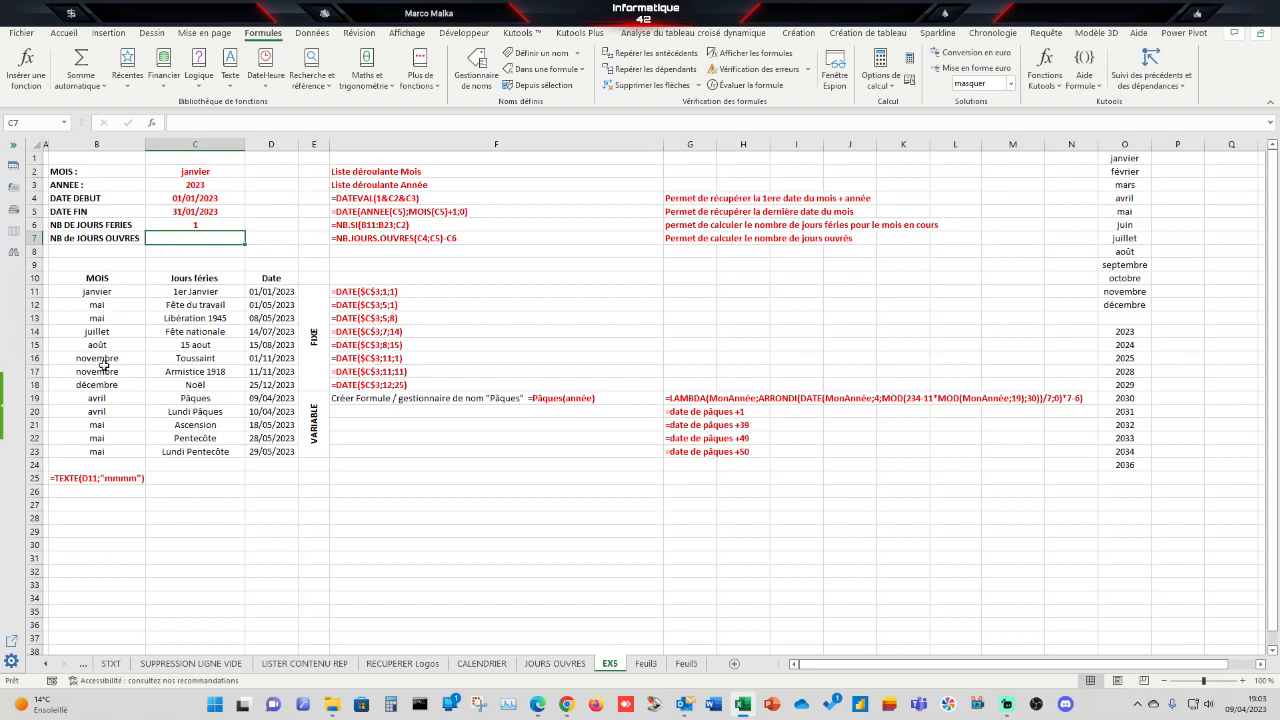
Step: Test the holiday count by switching the month in C2 to mai and back to janvier
click(230, 171)
click(251, 172)
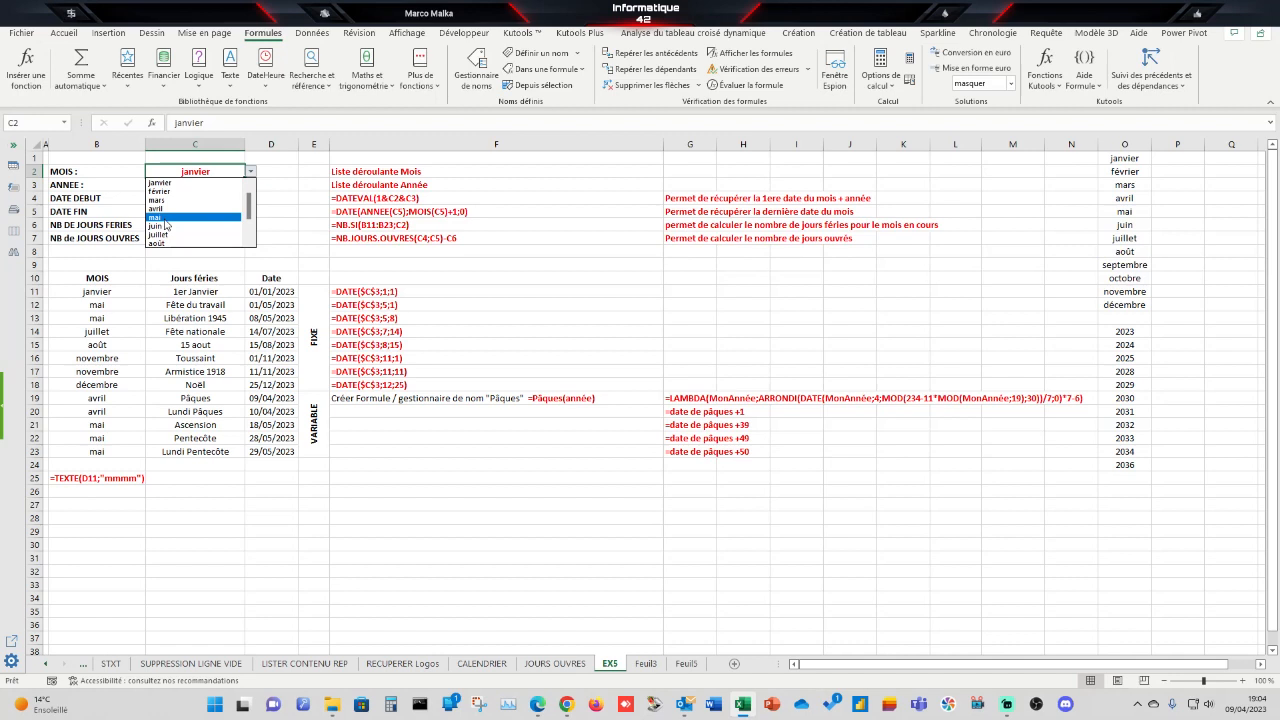
click(220, 216)
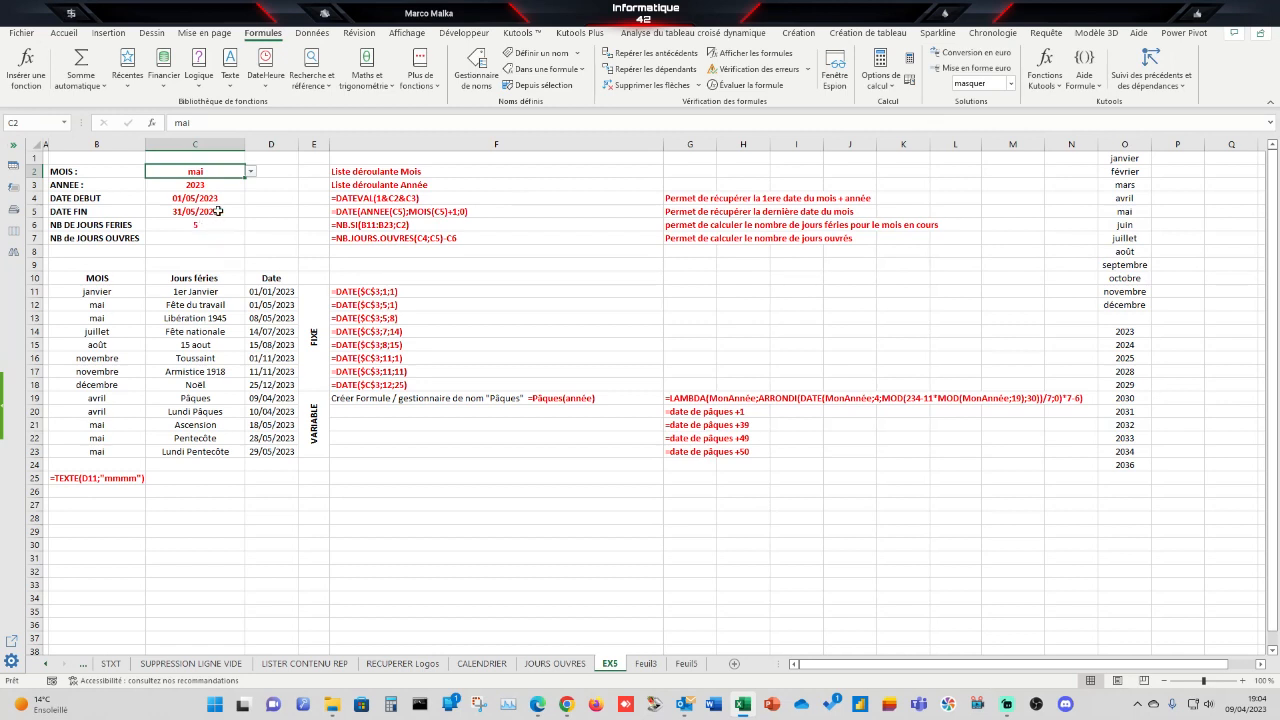
click(251, 171)
scroll(237, 213, up, 2)
click(190, 183)
Step: Enter =NB.JOURS.OUVRES(C4;C5)-C6 in C7 to calculate the month's working days minus its public holidays
click(174, 237)
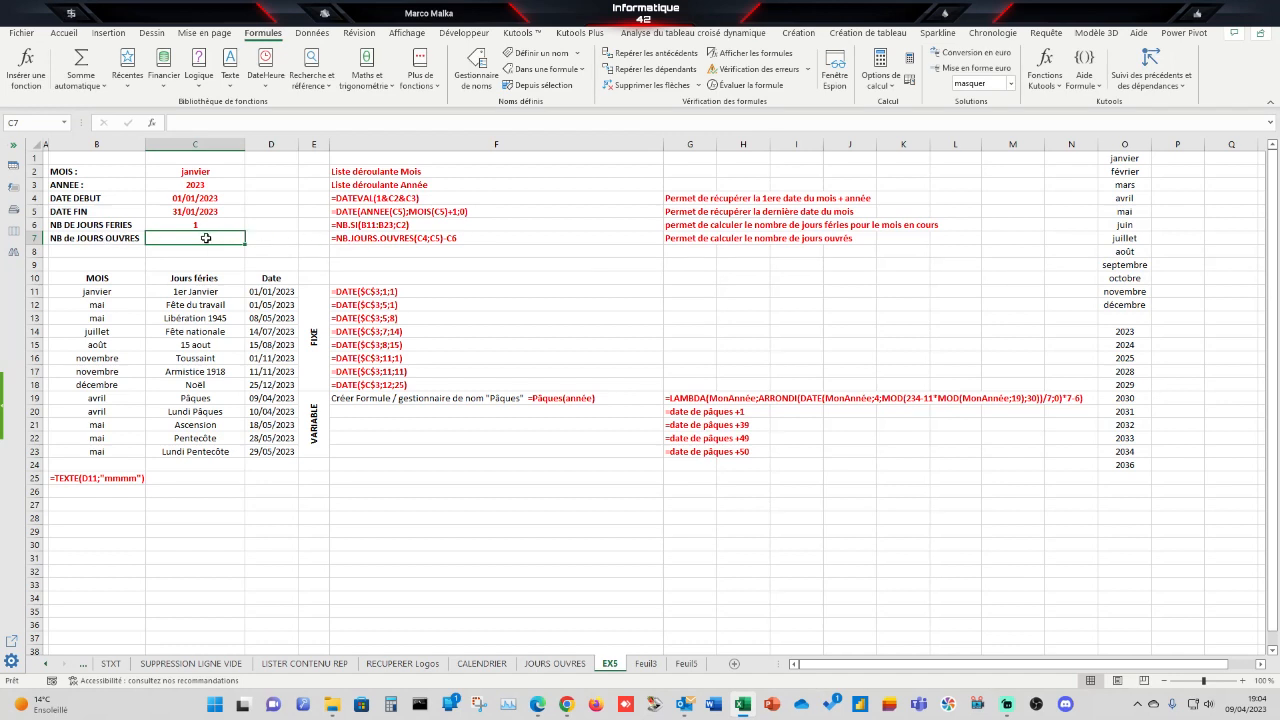
text(=NB)
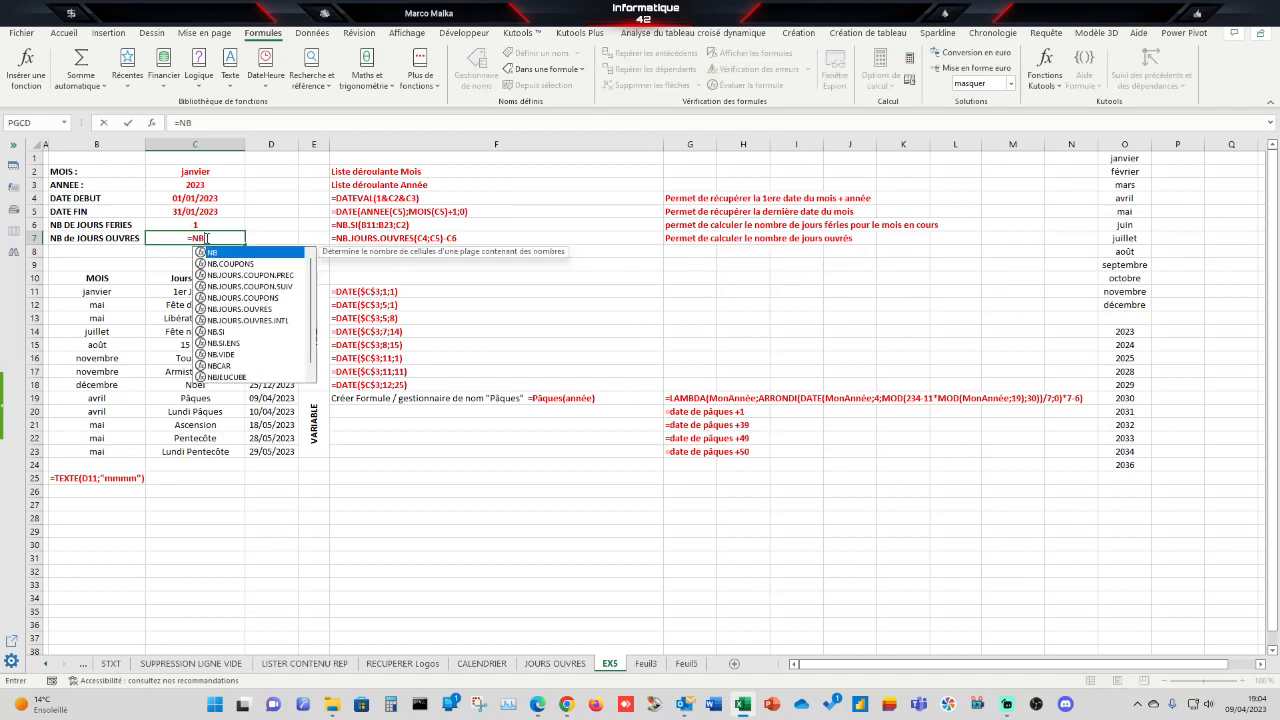
text(.JOUR)
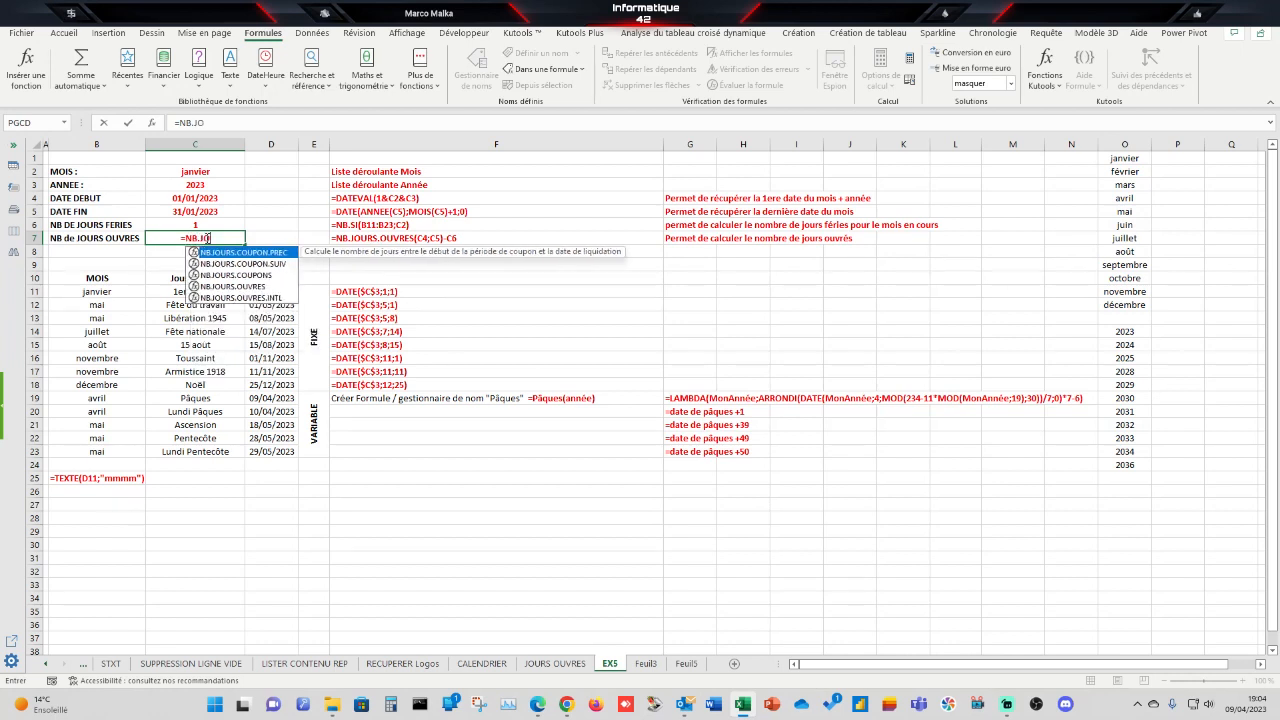
double_click(231, 286)
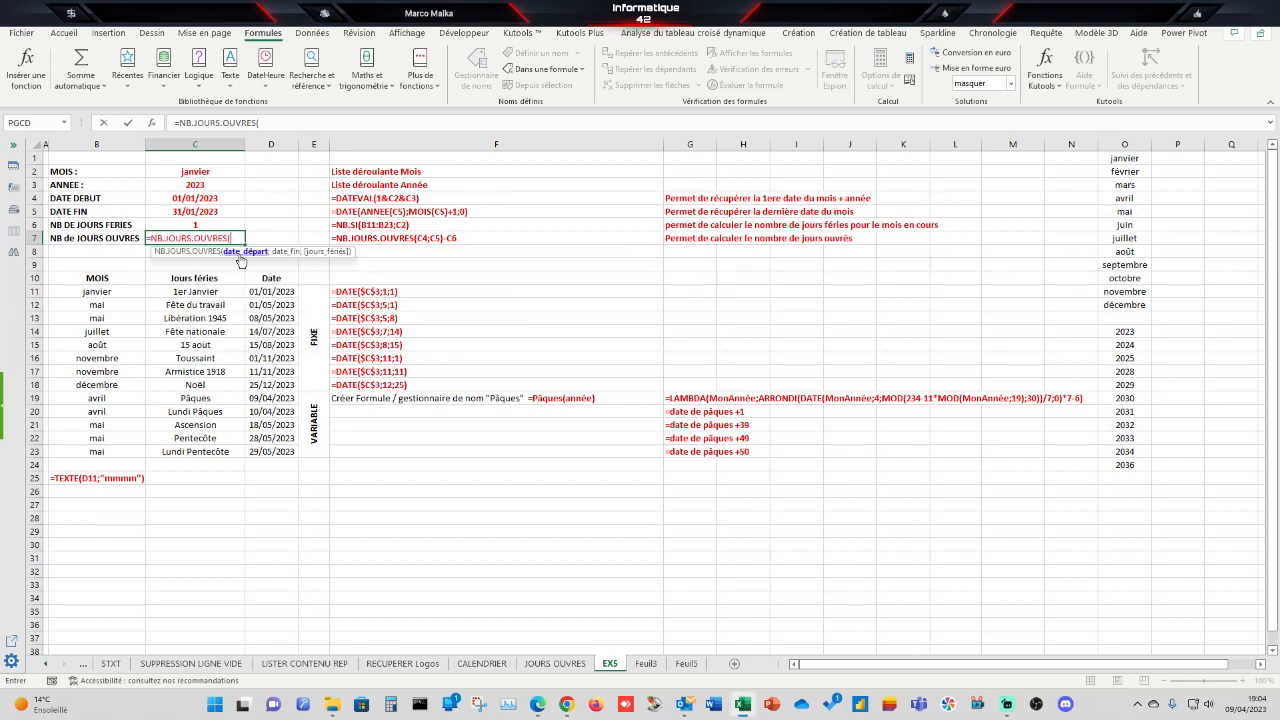
click(200, 198)
text(;)
click(200, 210)
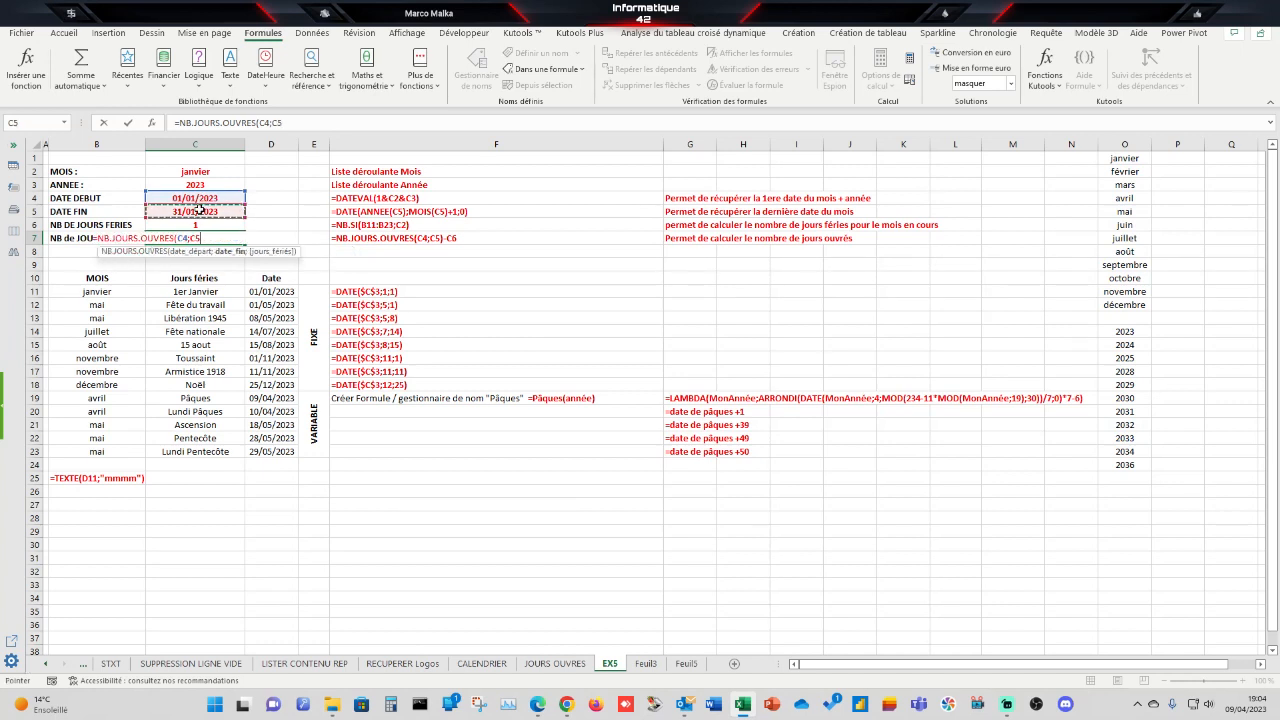
text())
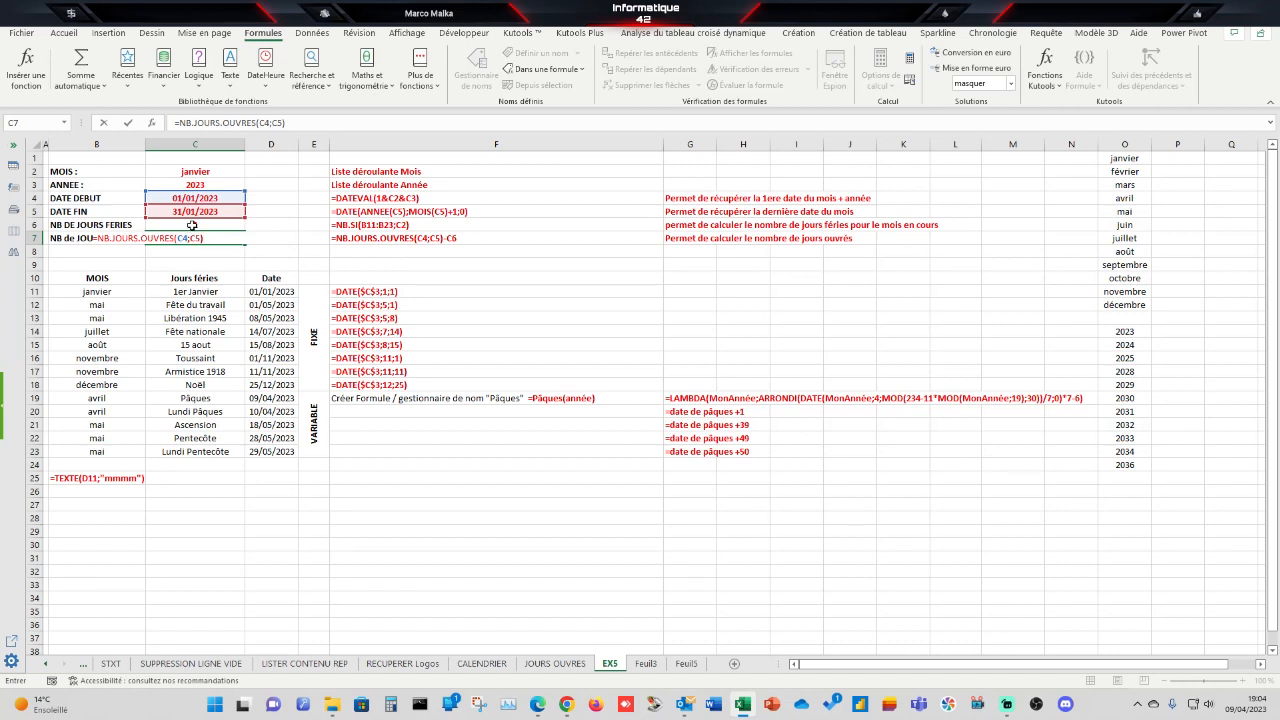
text(-)
click(192, 225)
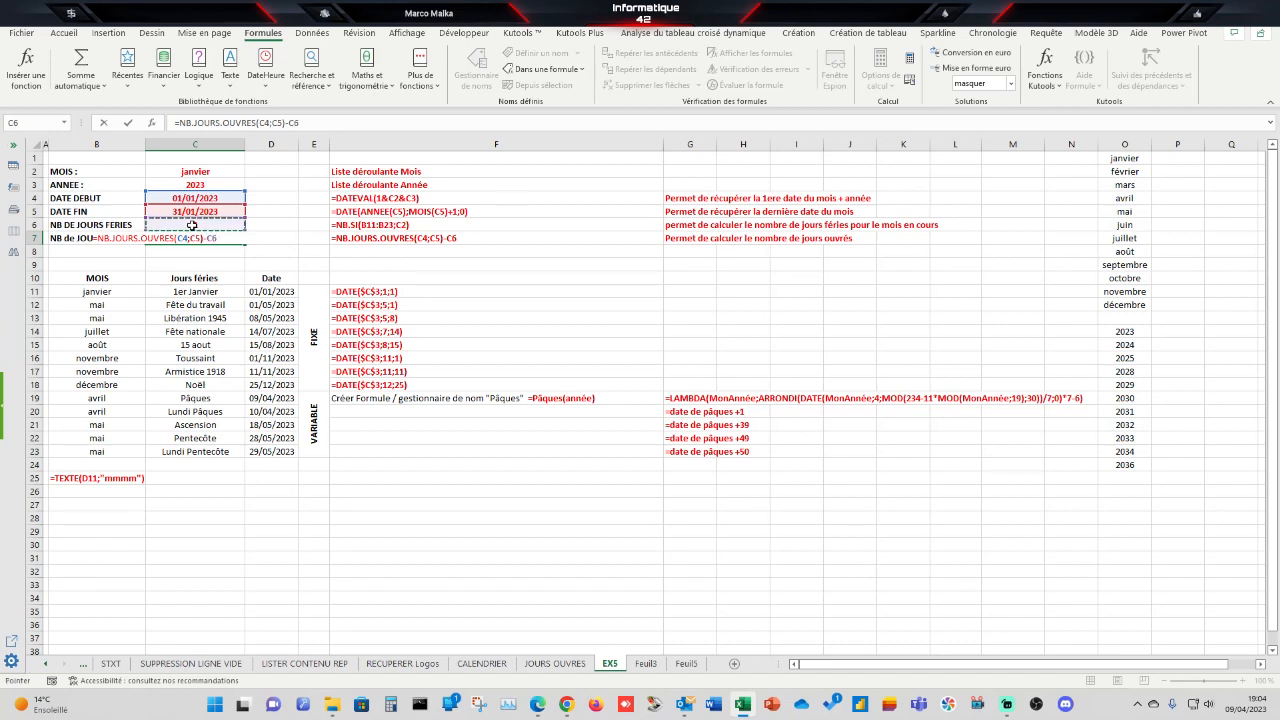
key(Return)
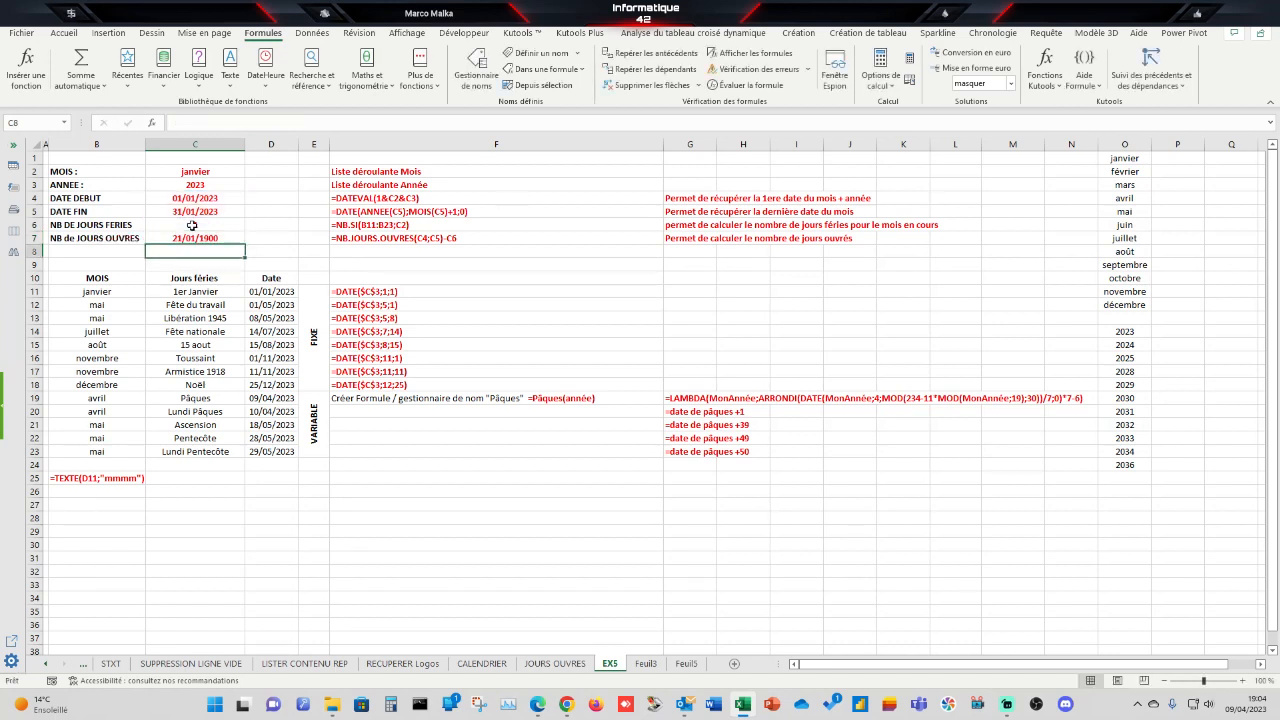
Step: Change the number format of the working-days cell C7 to Standard
click(194, 240)
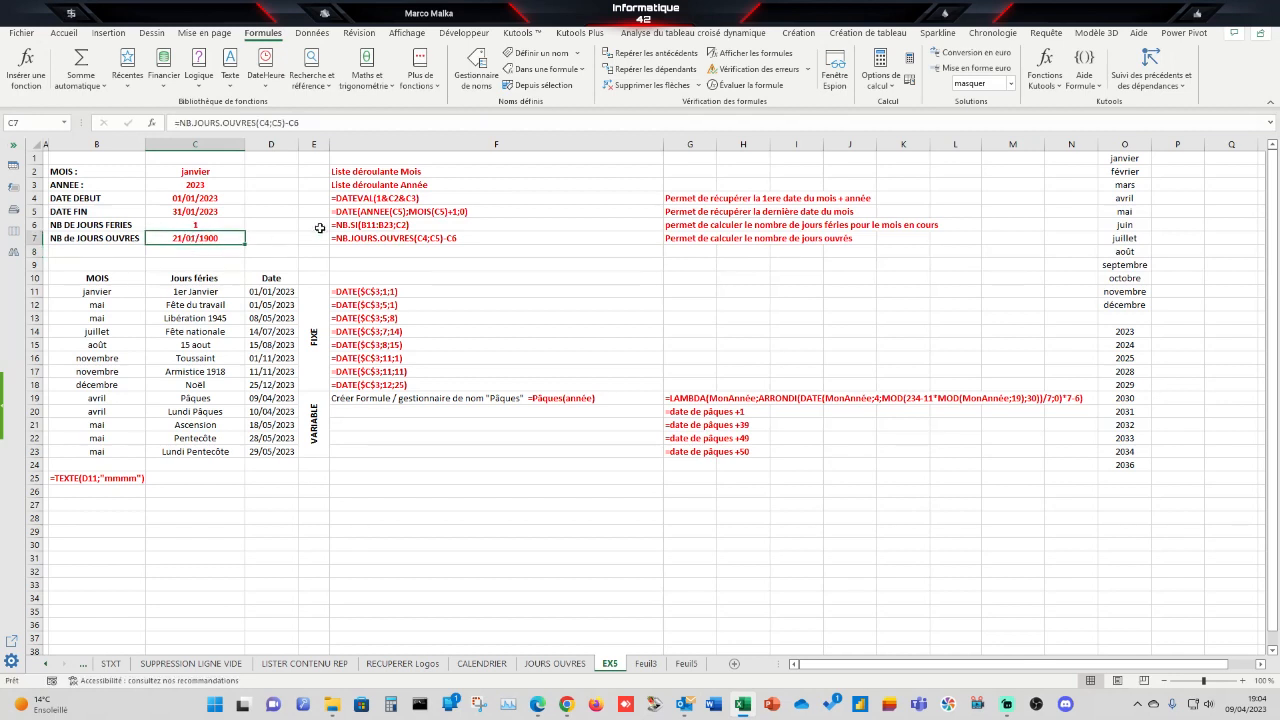
right_click(216, 237)
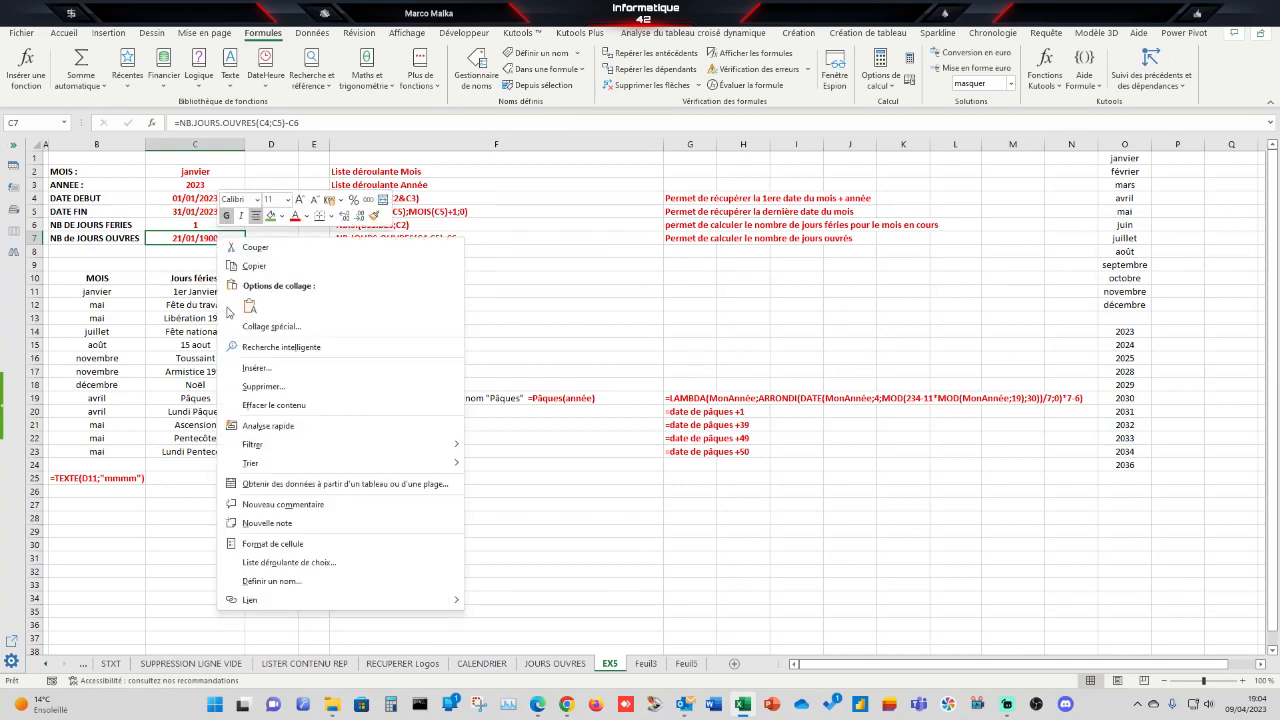
click(289, 541)
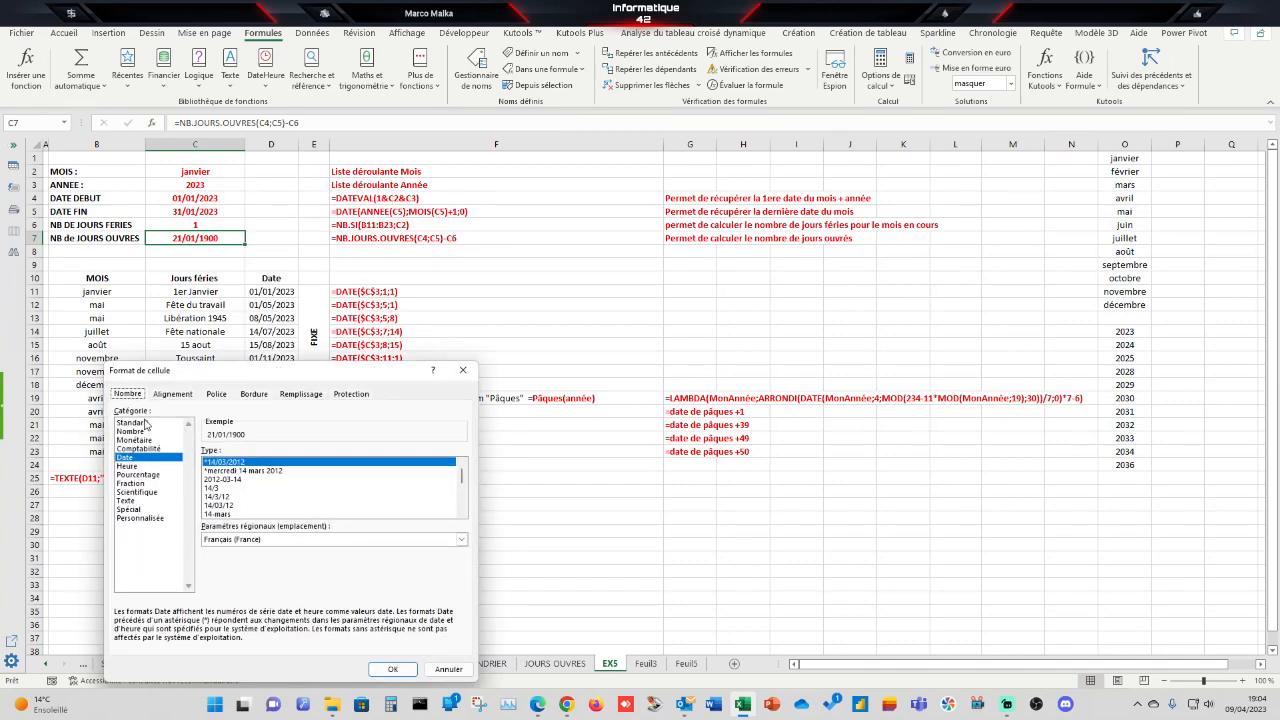
click(146, 423)
click(393, 669)
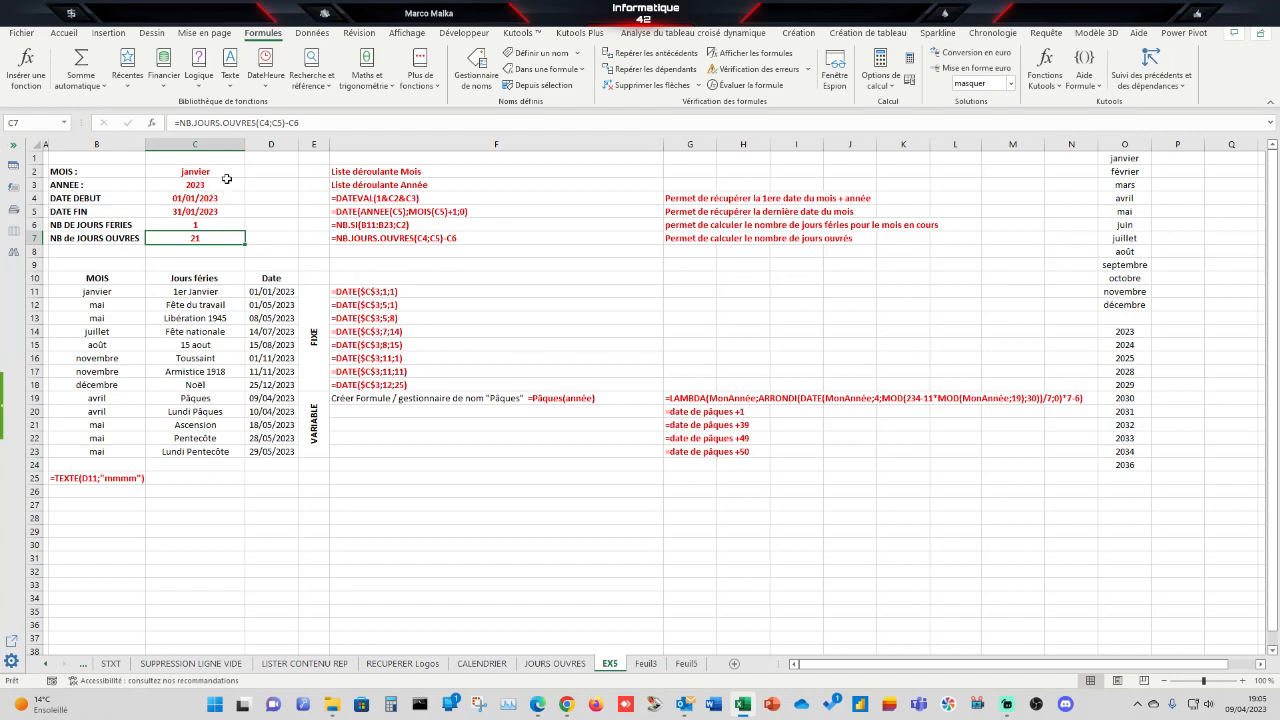
click(210, 256)
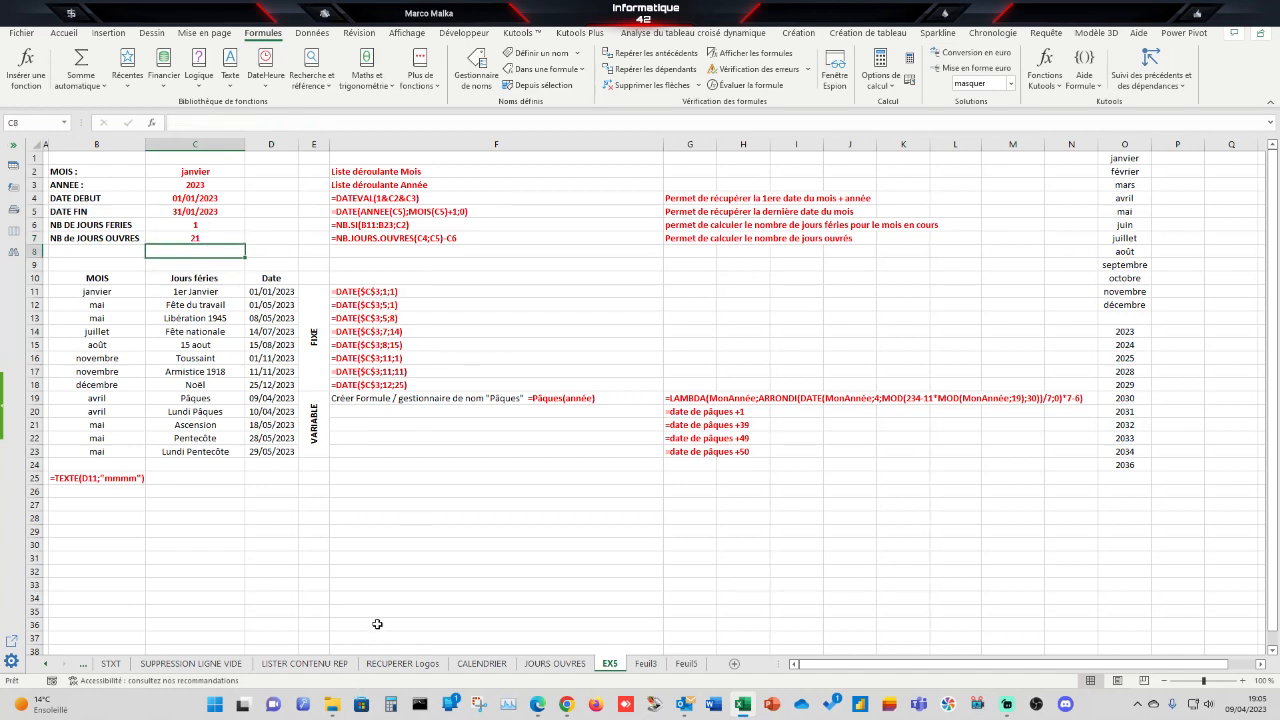